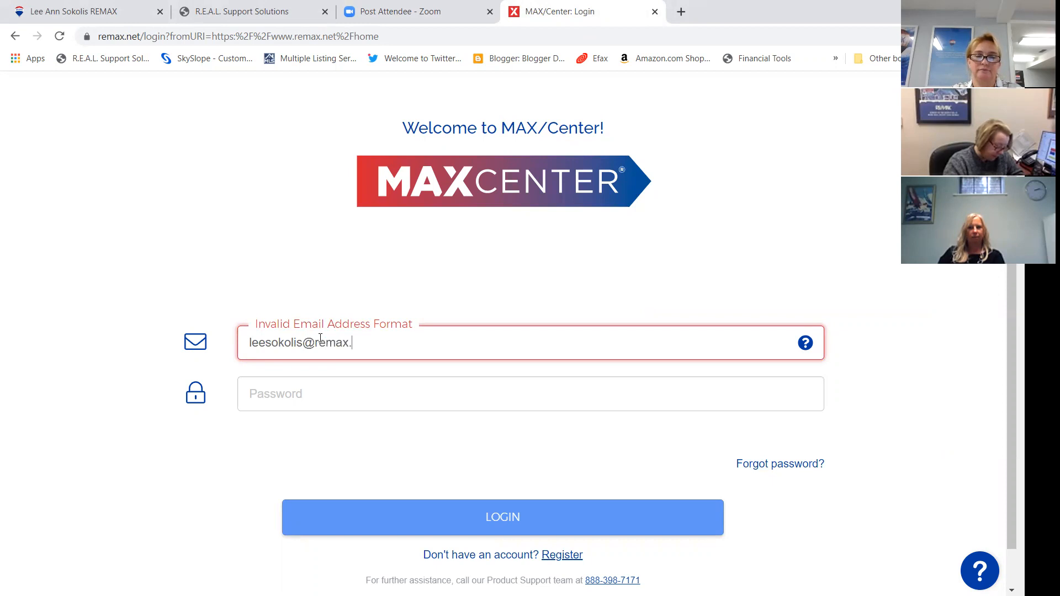
Sign in to MAX/Center with the account e-mail and password, and open booj, agreeing to its updated Terms of Use.
{"action": "type", "text": "***********"}
{"action": "key", "text": "Return"}
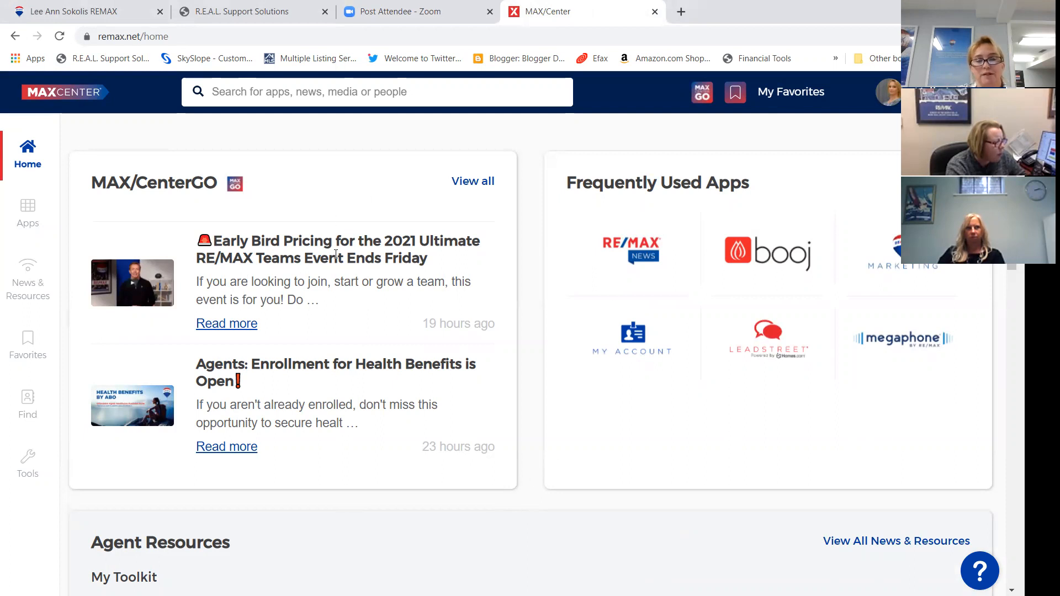
{"action": "left_click", "coordinate": [750, 250]}
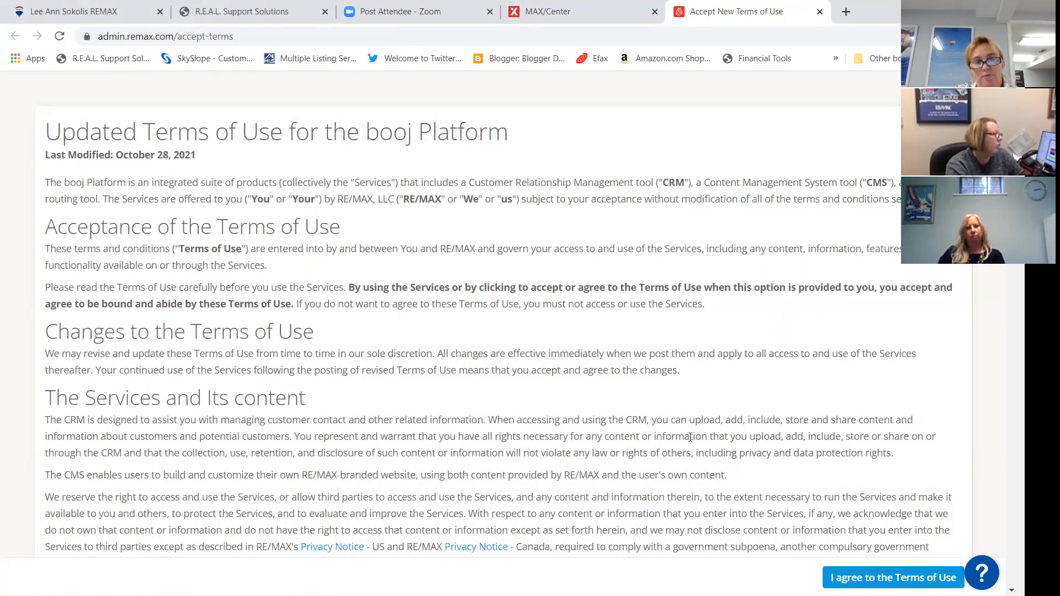
{"action": "left_click", "coordinate": [872, 578]}
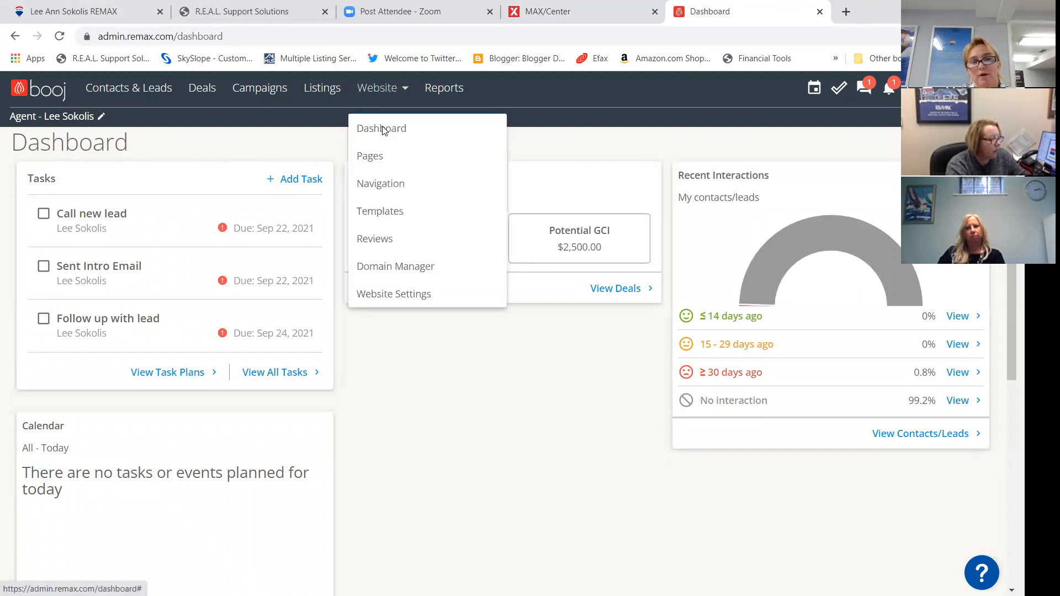
Open the current home page, Agent Modern Layout, in the page editor and review its blocks from the header down to the videos.
{"action": "left_click", "coordinate": [364, 135]}
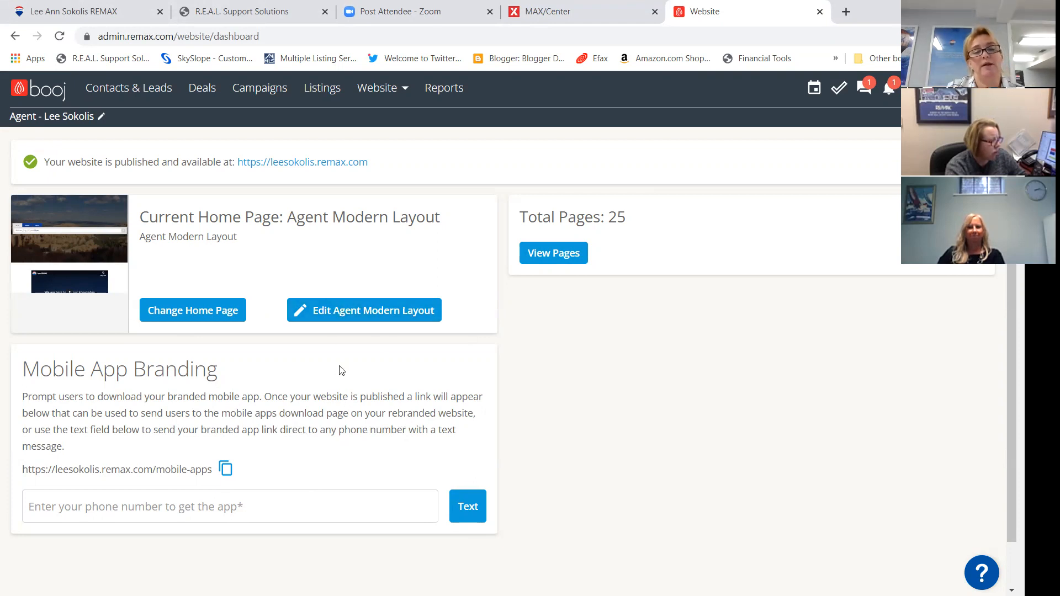
{"action": "left_click", "coordinate": [371, 313]}
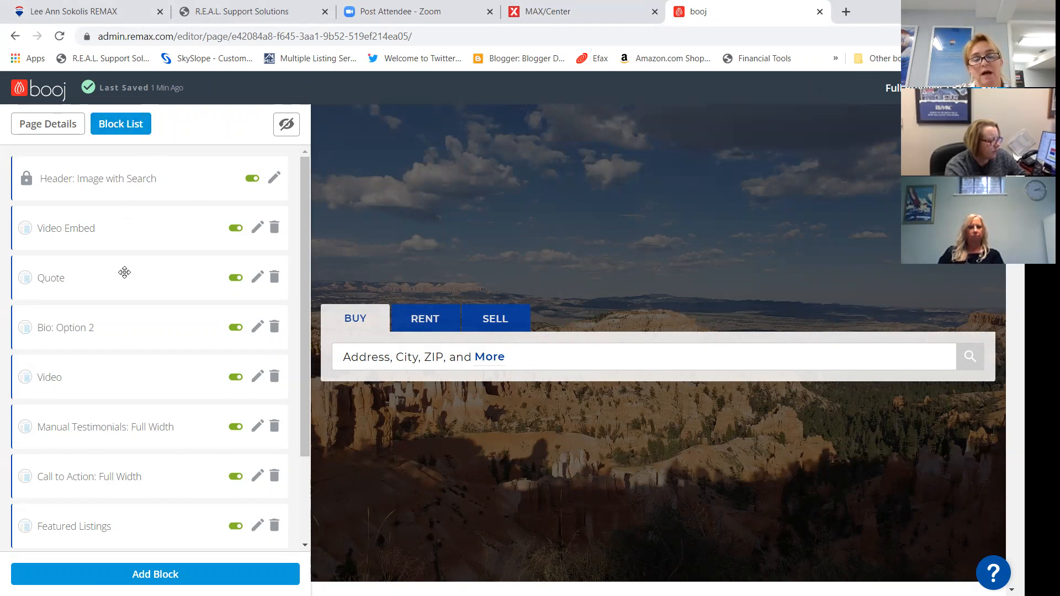
{"action": "scroll", "coordinate": [535, 228], "scroll_direction": "down", "scroll_amount": 8}
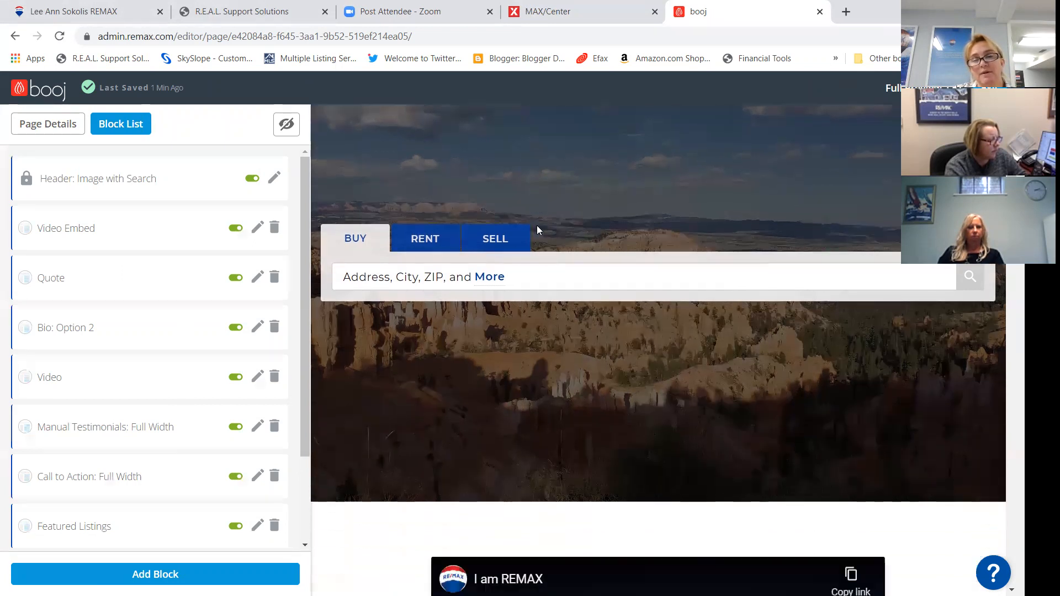
{"action": "scroll", "coordinate": [537, 225], "scroll_direction": "down", "scroll_amount": 6}
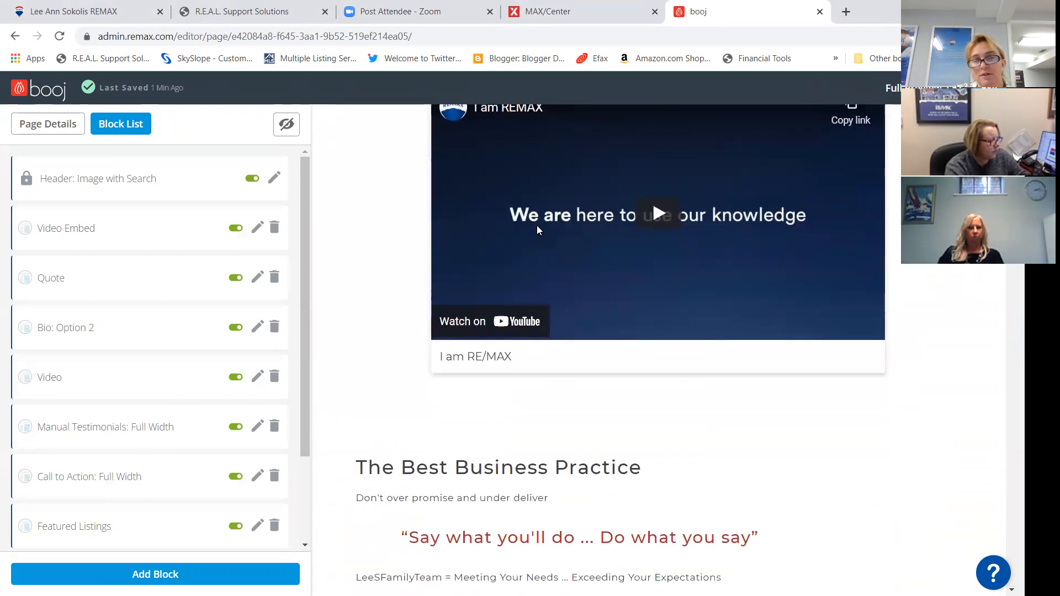
{"action": "scroll", "coordinate": [535, 232], "scroll_direction": "down", "scroll_amount": 10}
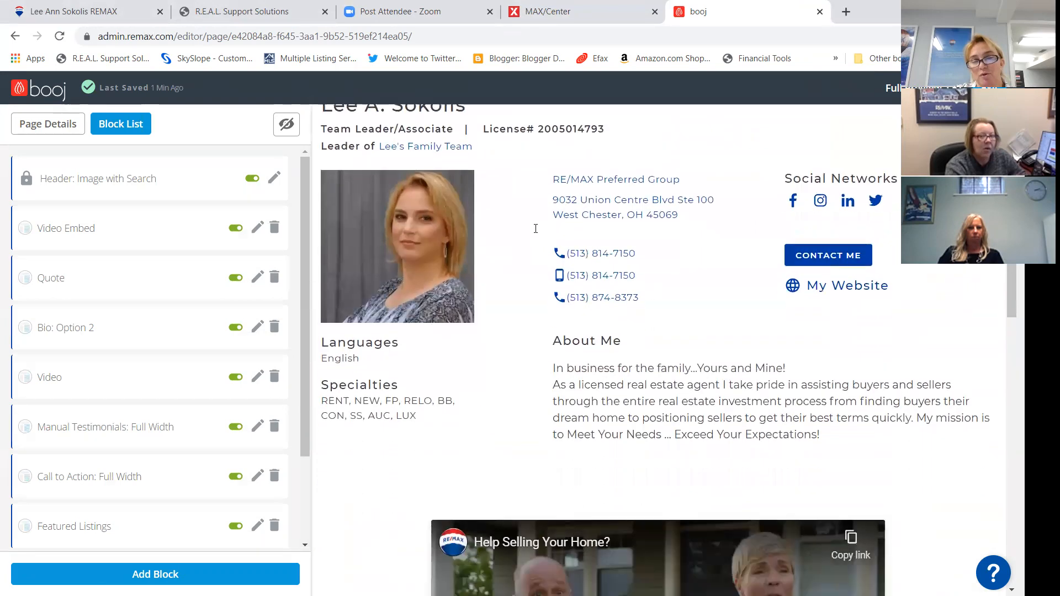
{"action": "scroll", "coordinate": [532, 239], "scroll_direction": "down", "scroll_amount": 3}
{"action": "scroll", "coordinate": [527, 238], "scroll_direction": "up", "scroll_amount": 20}
{"action": "scroll", "coordinate": [517, 238], "scroll_direction": "up", "scroll_amount": 2}
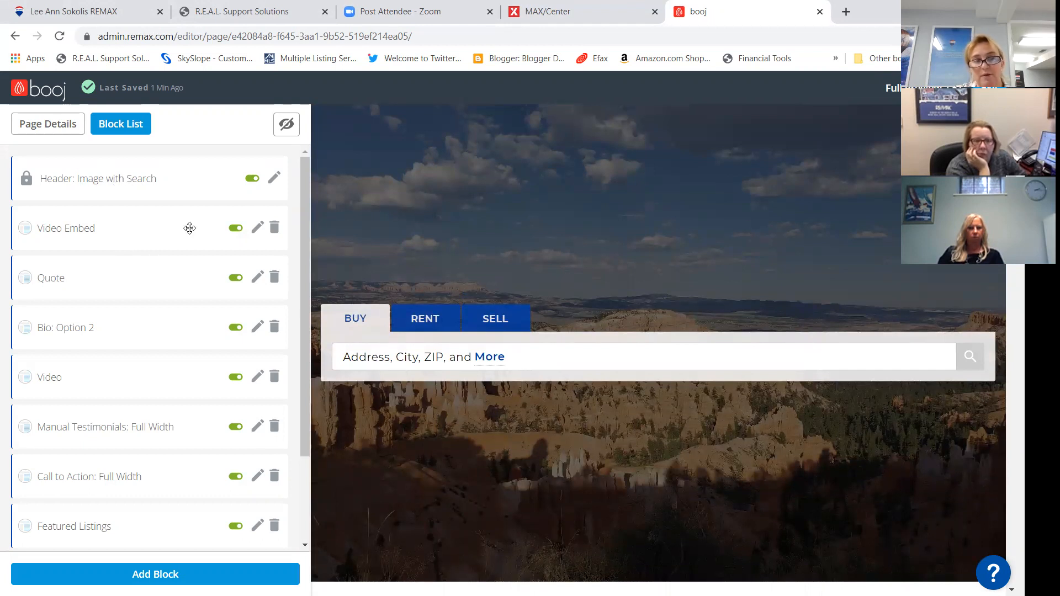
{"action": "scroll", "coordinate": [558, 248], "scroll_direction": "down", "scroll_amount": 6}
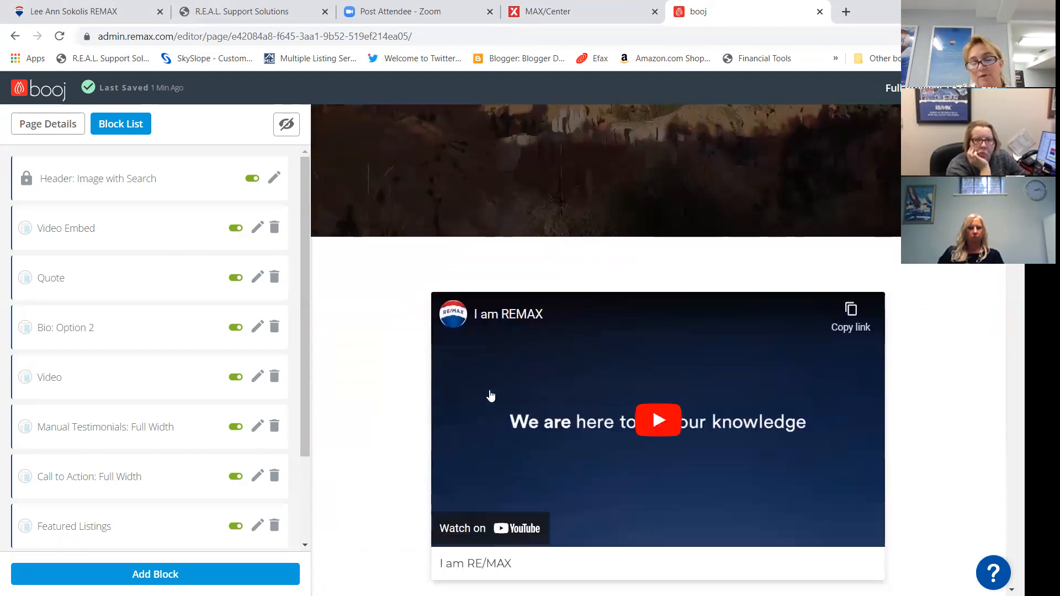
{"action": "scroll", "coordinate": [525, 258], "scroll_direction": "down", "scroll_amount": 6}
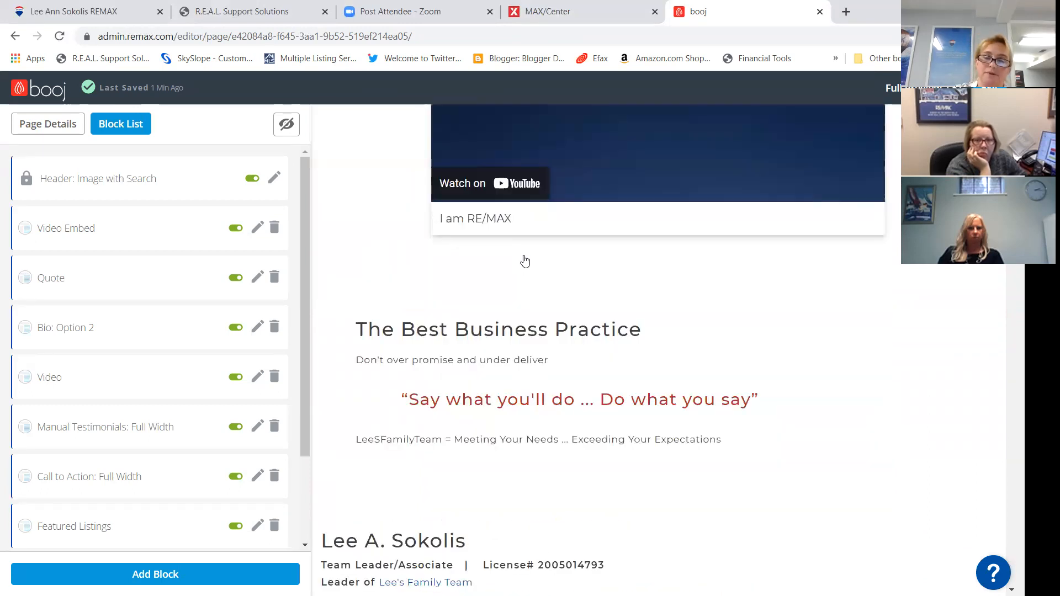
{"action": "scroll", "coordinate": [521, 287], "scroll_direction": "down", "scroll_amount": 7}
{"action": "scroll", "coordinate": [520, 298], "scroll_direction": "up", "scroll_amount": 9}
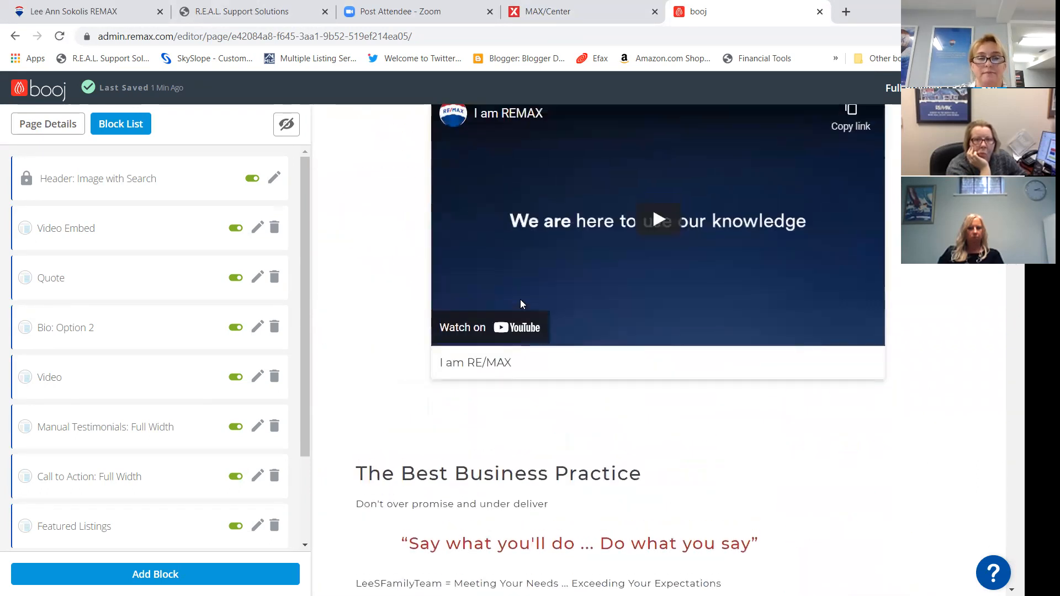
{"action": "scroll", "coordinate": [520, 299], "scroll_direction": "up", "scroll_amount": 7}
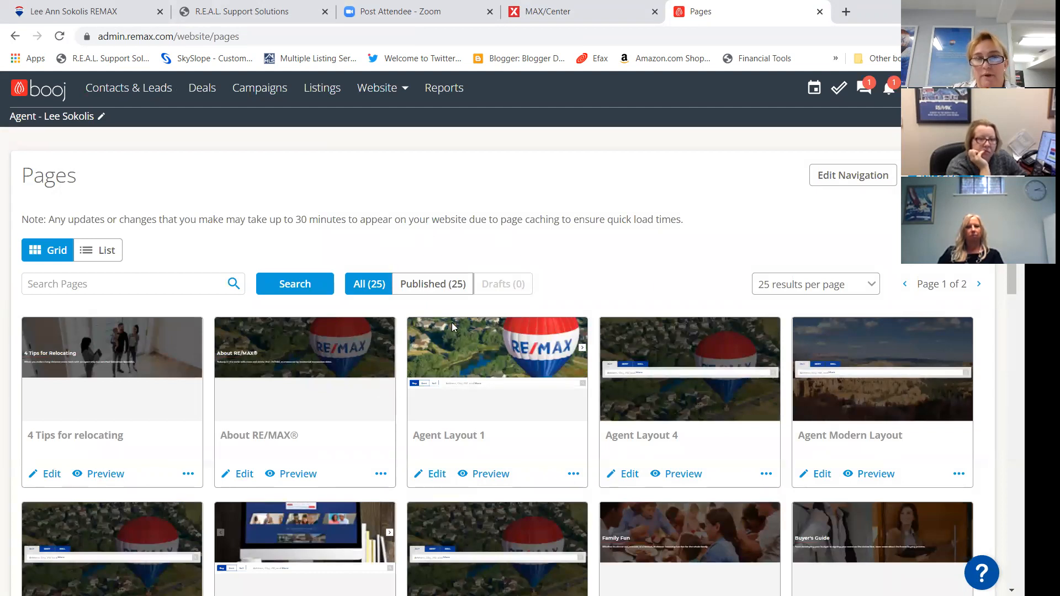
Go from the website pages to the navigation editor and examine the available pages and the active navigation under Buy and Sell.
{"action": "left_click", "coordinate": [382, 88]}
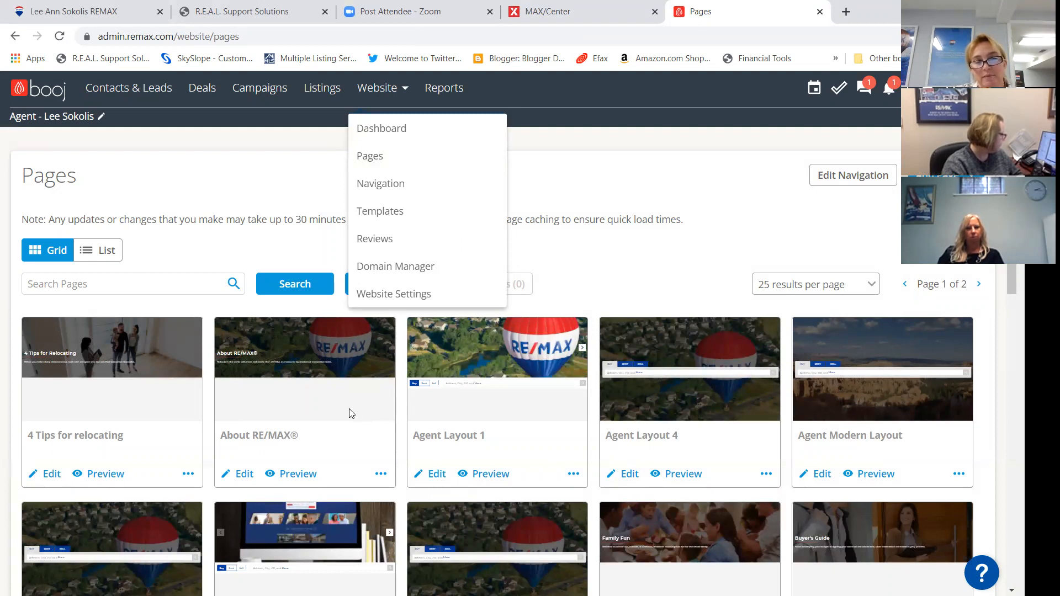
{"action": "left_click", "coordinate": [608, 254]}
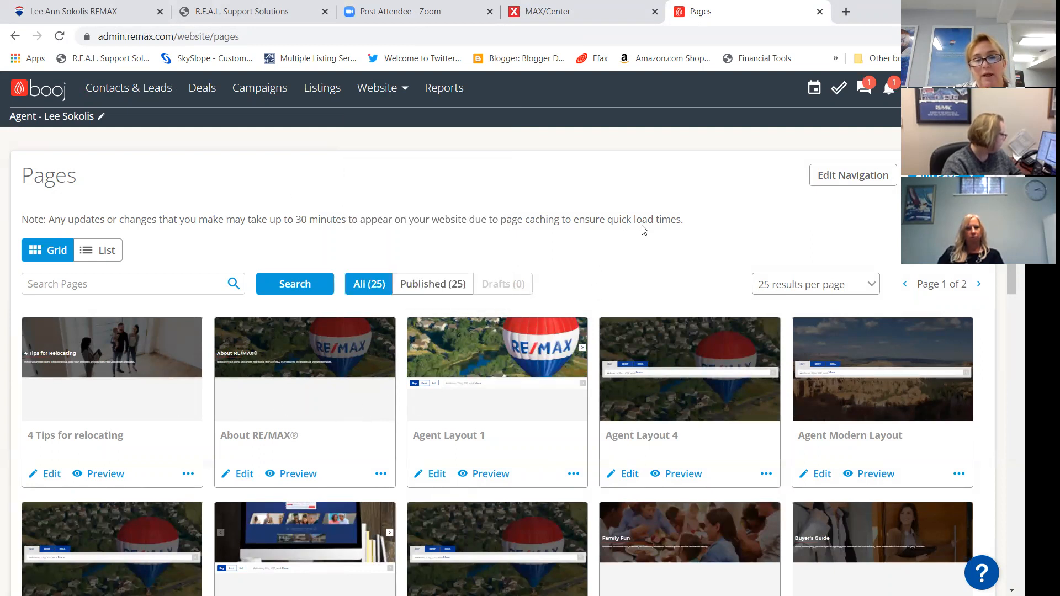
{"action": "left_click", "coordinate": [829, 177]}
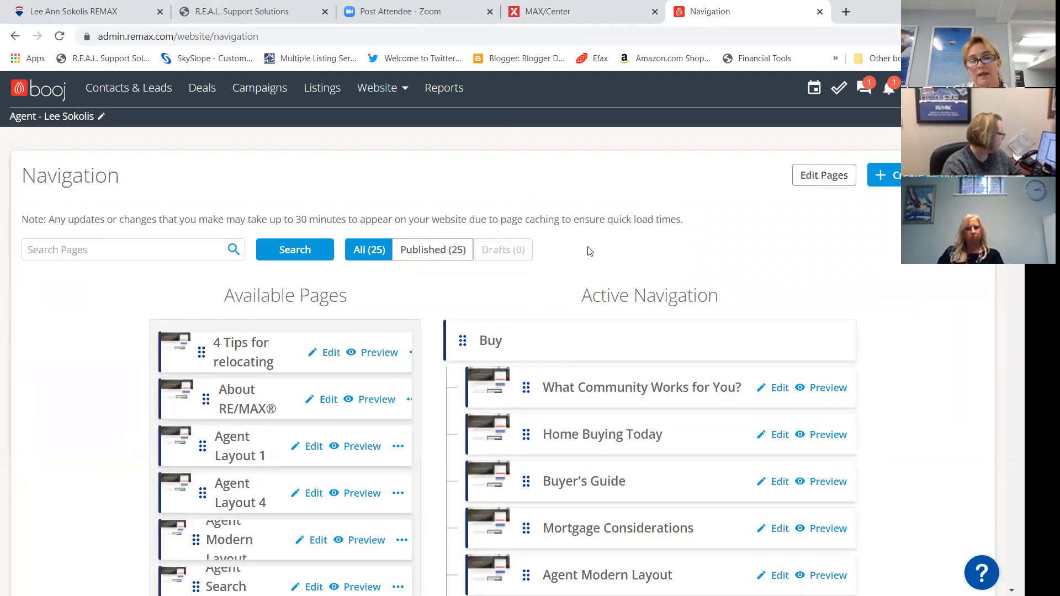
{"action": "scroll", "coordinate": [576, 240], "scroll_direction": "down", "scroll_amount": 1}
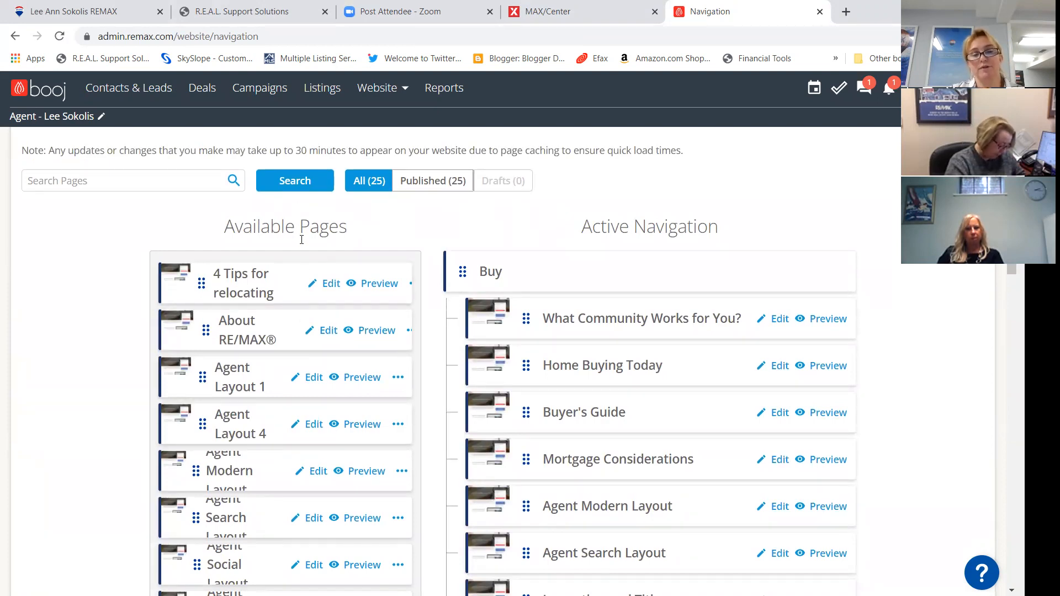
{"action": "scroll", "coordinate": [285, 270], "scroll_direction": "down", "scroll_amount": 6}
{"action": "scroll", "coordinate": [283, 275], "scroll_direction": "down", "scroll_amount": 2}
{"action": "scroll", "coordinate": [282, 276], "scroll_direction": "up", "scroll_amount": 8}
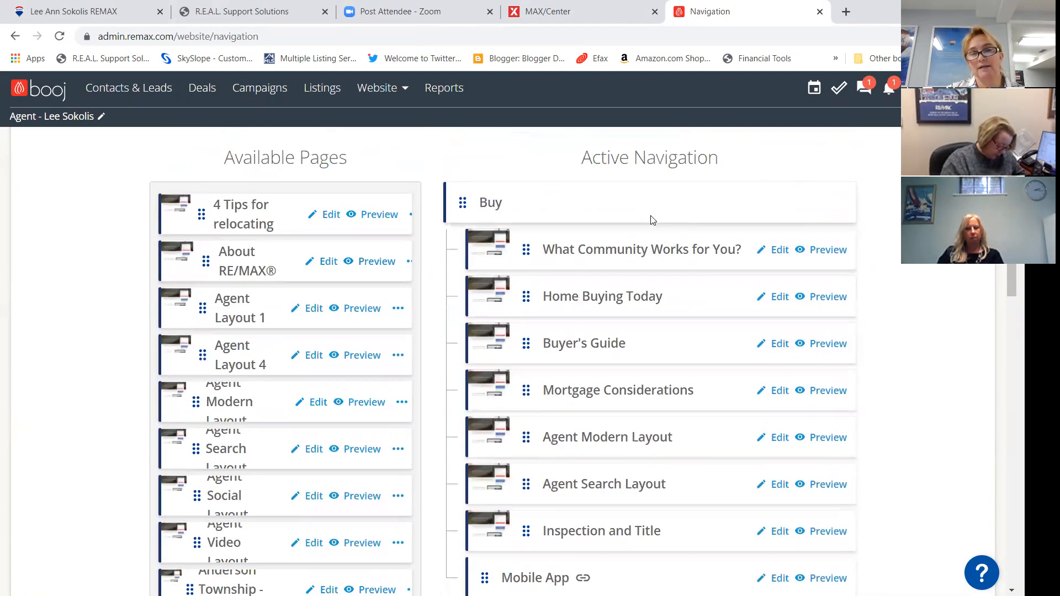
{"action": "scroll", "coordinate": [652, 222], "scroll_direction": "down", "scroll_amount": 1}
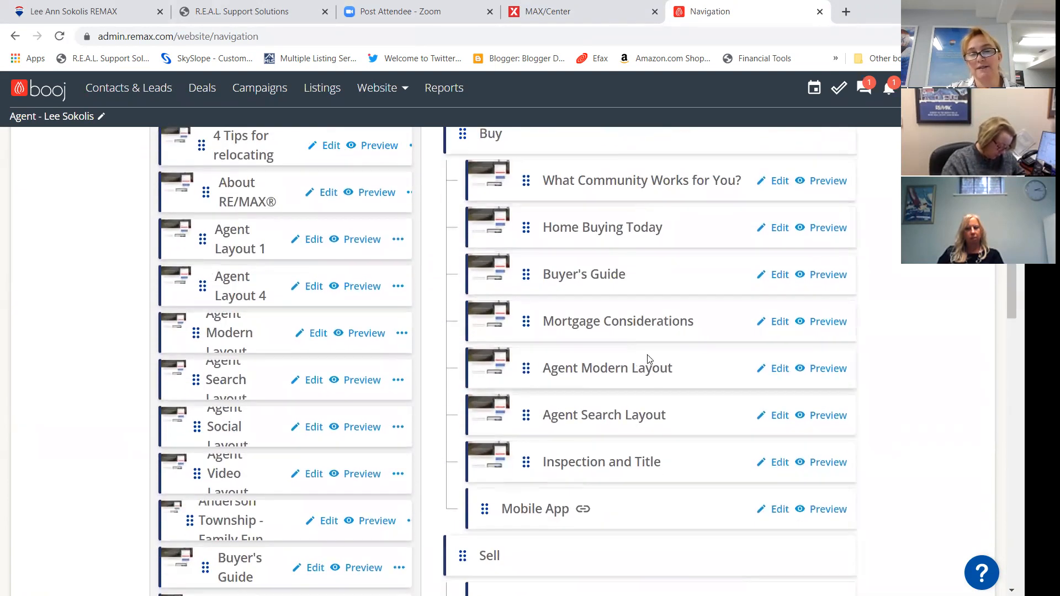
{"action": "scroll", "coordinate": [643, 223], "scroll_direction": "up", "scroll_amount": 2}
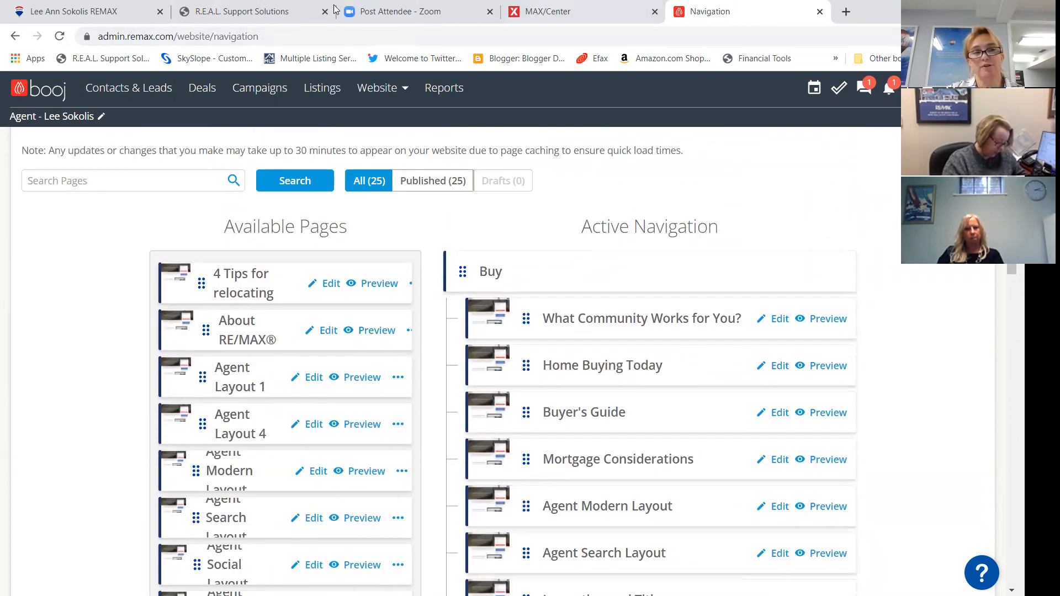
Examine the navigation menu on the live agent website and compare it with the active navigation in booj.
{"action": "left_click", "coordinate": [107, 15]}
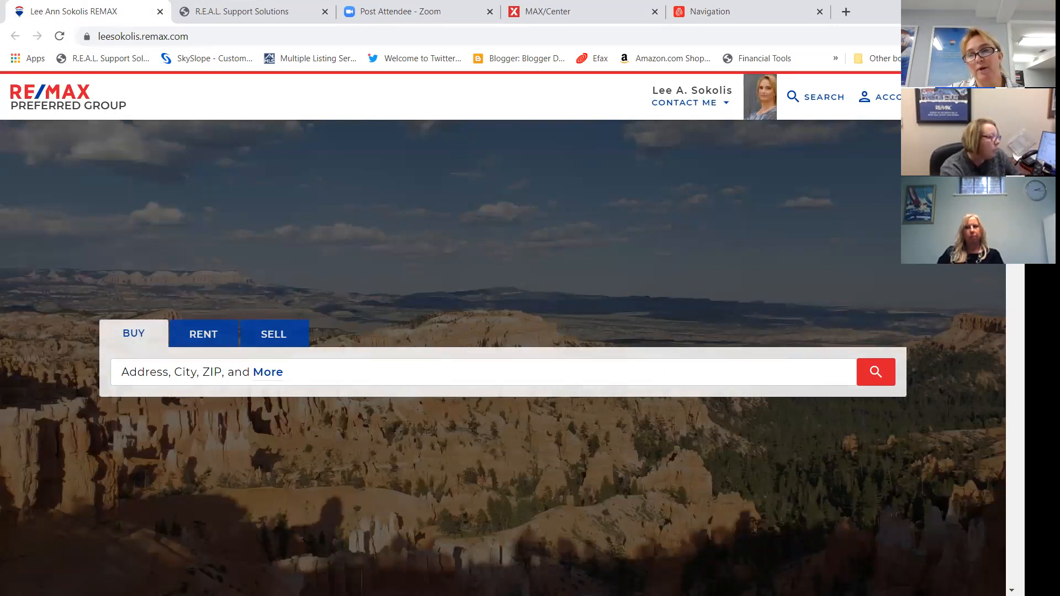
{"action": "left_click", "coordinate": [970, 97]}
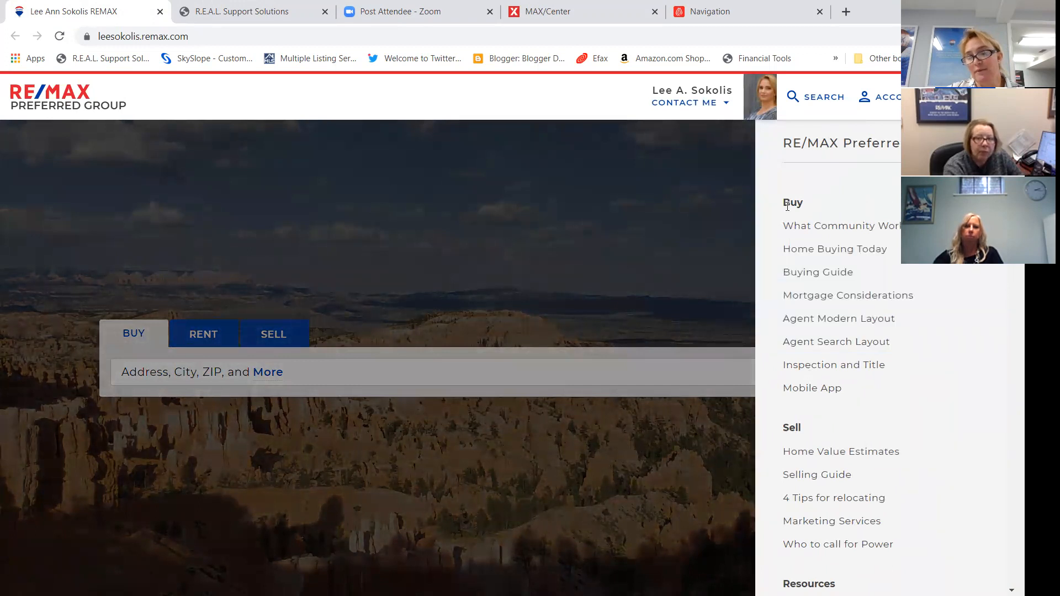
{"action": "left_click", "coordinate": [805, 345]}
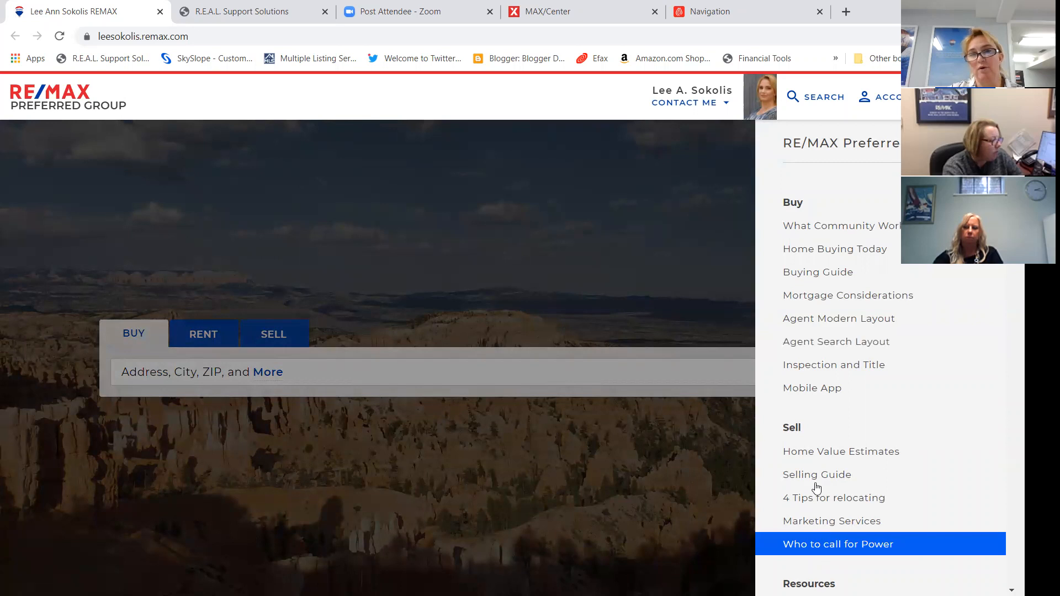
{"action": "left_click", "coordinate": [735, 13]}
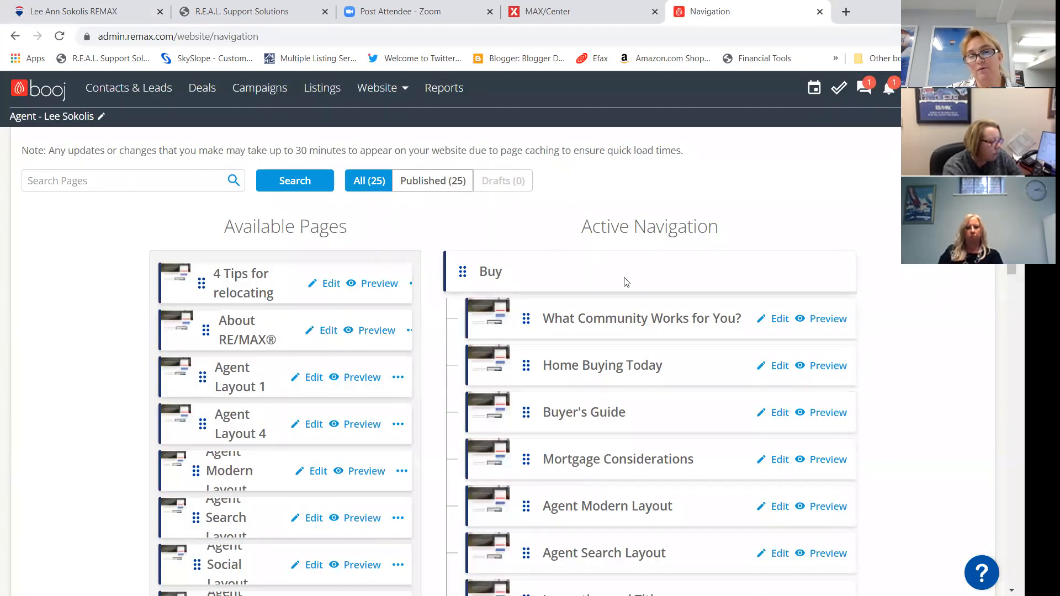
{"action": "scroll", "coordinate": [621, 278], "scroll_direction": "down", "scroll_amount": 1}
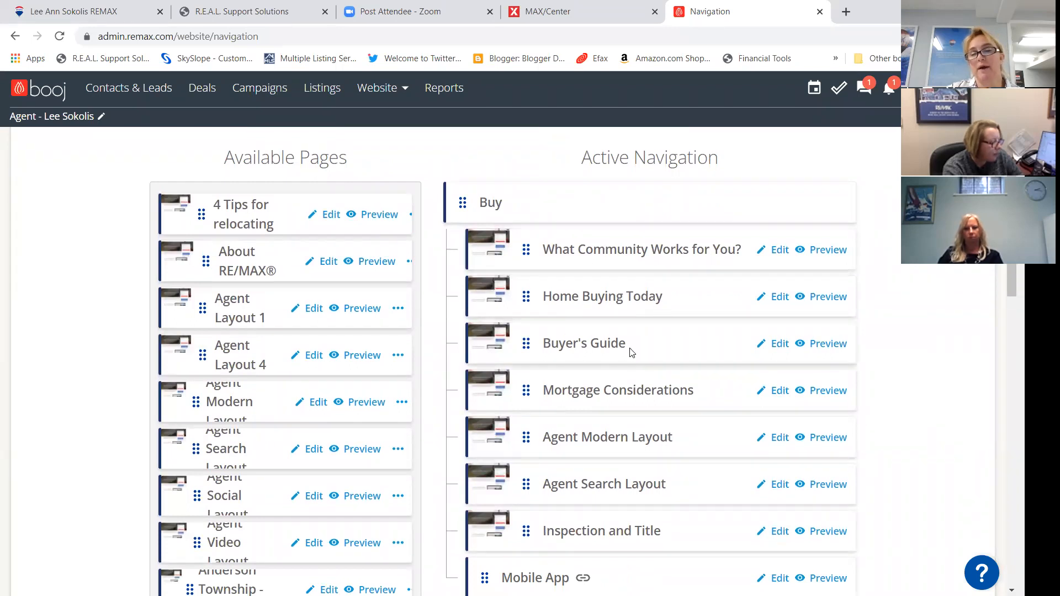
{"action": "scroll", "coordinate": [668, 333], "scroll_direction": "down", "scroll_amount": 3}
{"action": "scroll", "coordinate": [668, 330], "scroll_direction": "up", "scroll_amount": 4}
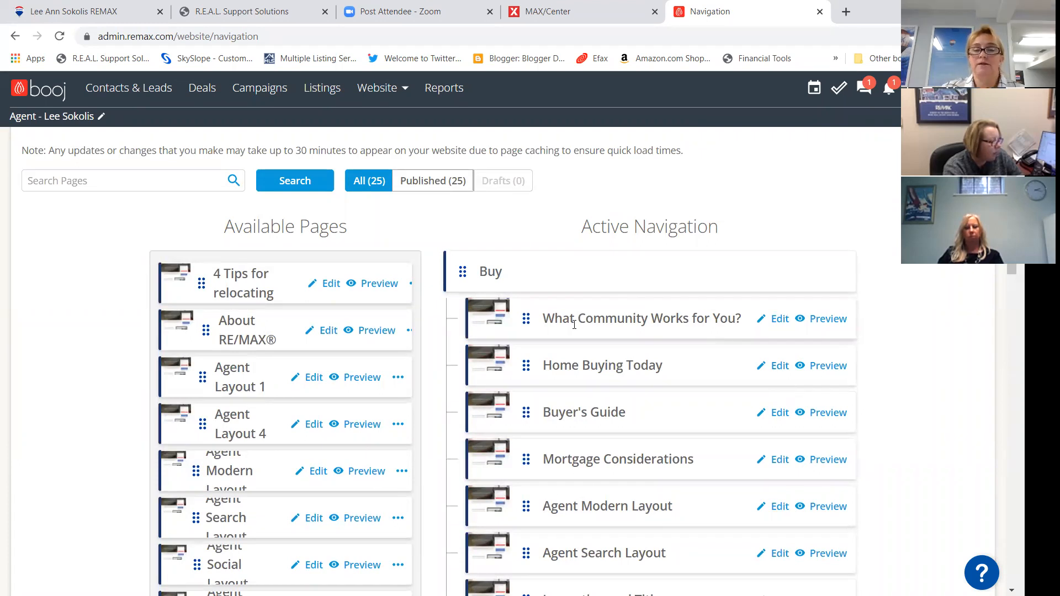
Preview the "What Community Works for You?" page, look over its Delhi Ohio content, and close the preview.
{"action": "left_click", "coordinate": [828, 319]}
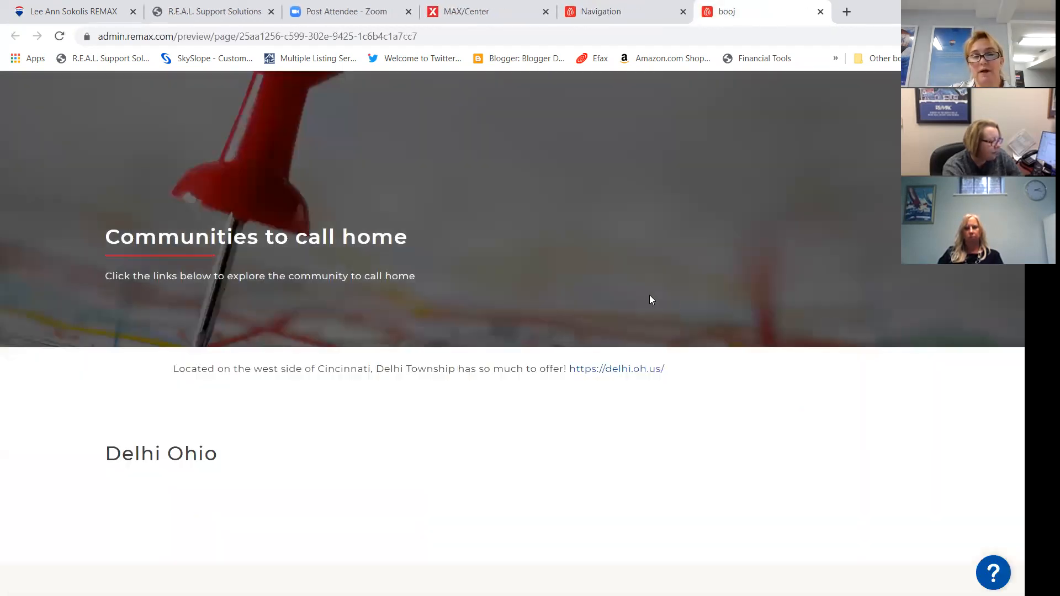
{"action": "scroll", "coordinate": [475, 386], "scroll_direction": "down", "scroll_amount": 2}
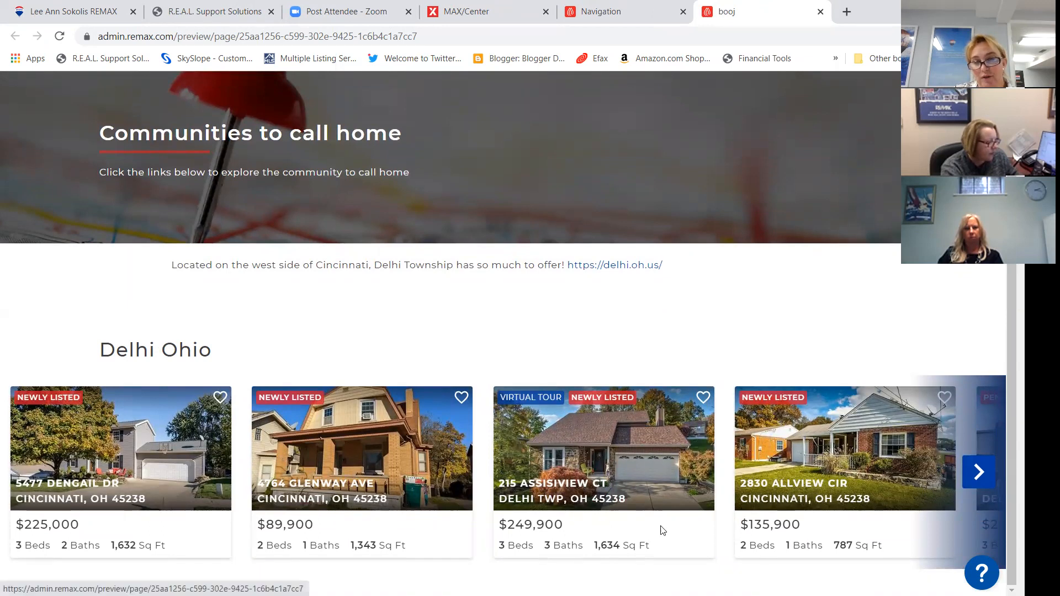
{"action": "scroll", "coordinate": [661, 529], "scroll_direction": "up", "scroll_amount": 2}
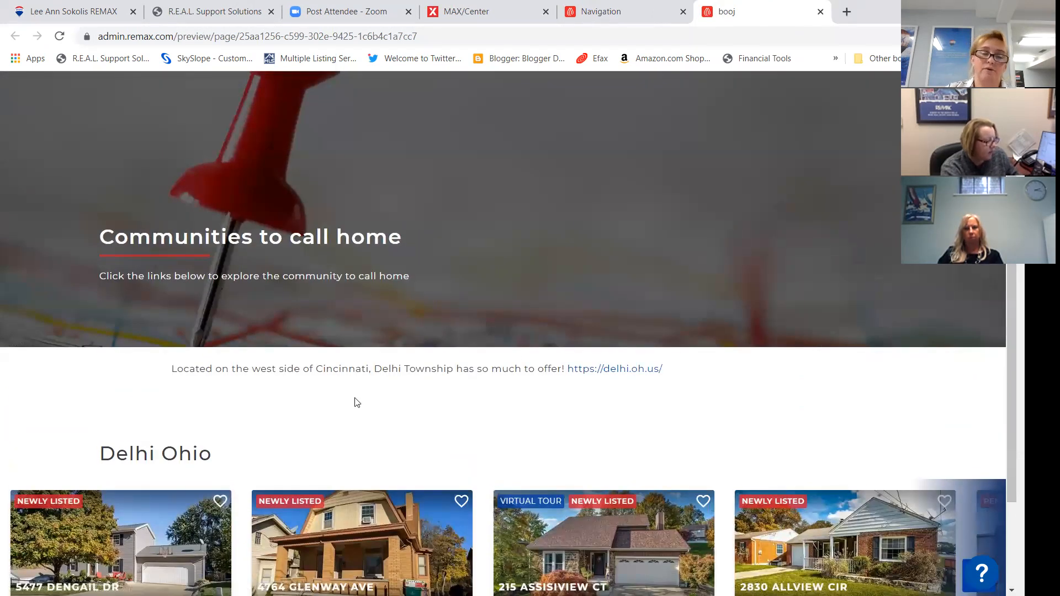
{"action": "left_click", "coordinate": [820, 12]}
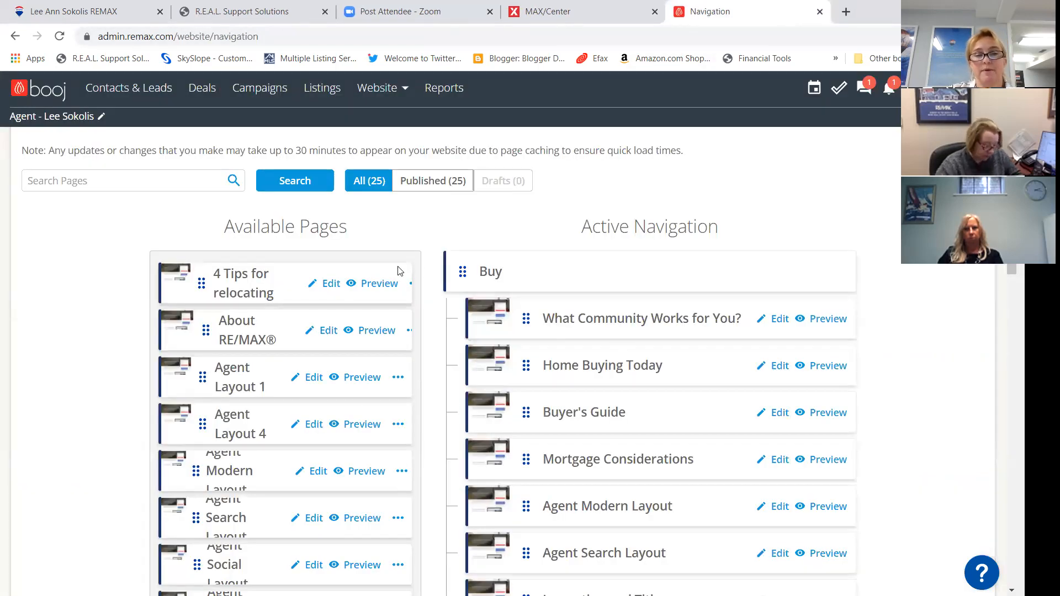
Return from the navigation editor to the website pages and open the form for adding a new page.
{"action": "scroll", "coordinate": [638, 258], "scroll_direction": "down", "scroll_amount": 5}
{"action": "scroll", "coordinate": [607, 262], "scroll_direction": "up", "scroll_amount": 6}
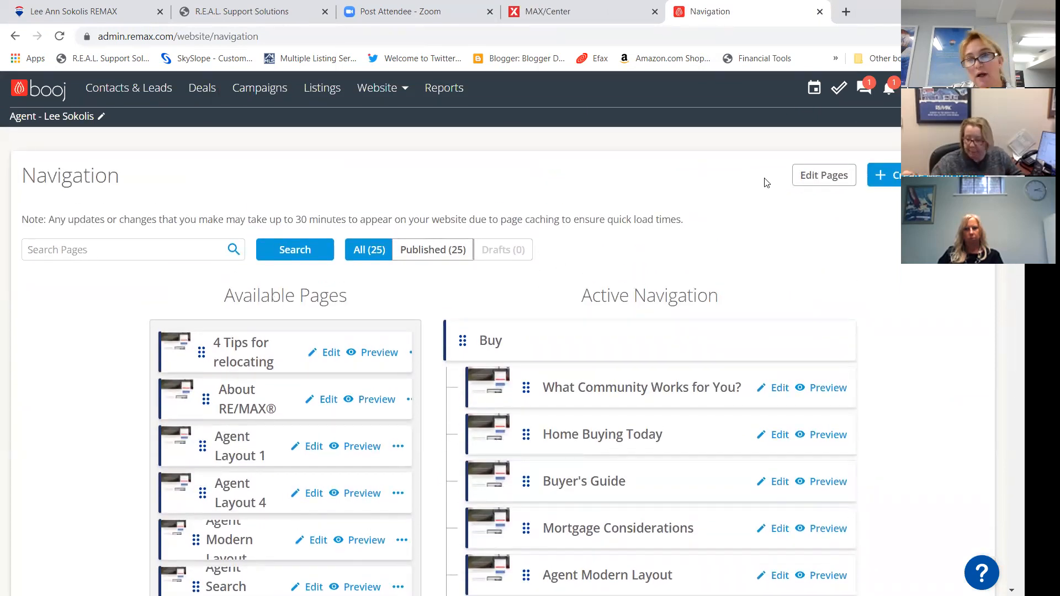
{"action": "left_click", "coordinate": [832, 180]}
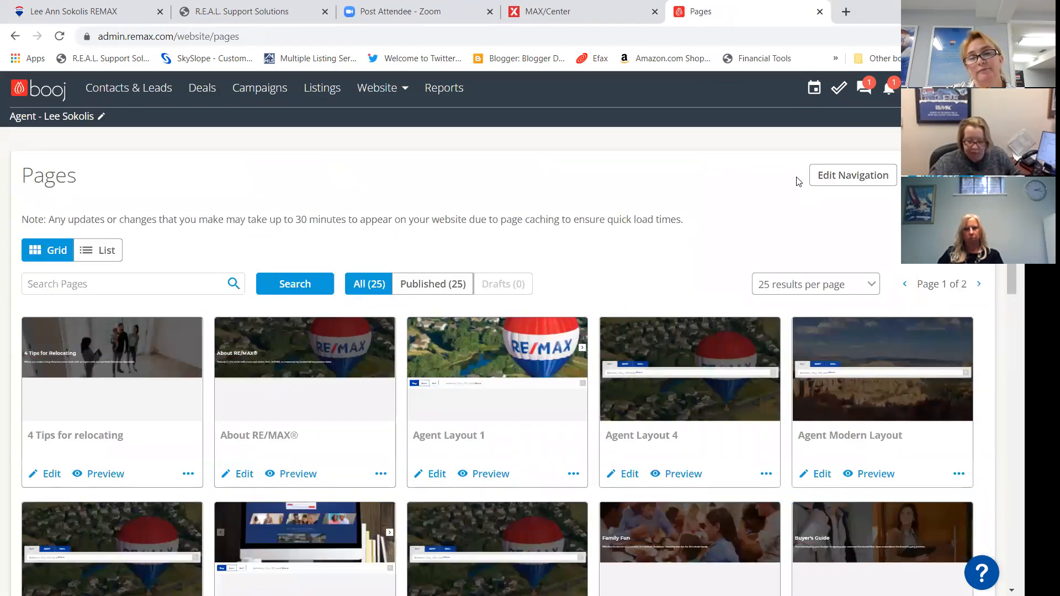
{"action": "left_click", "coordinate": [945, 175]}
{"action": "left_click", "coordinate": [916, 213]}
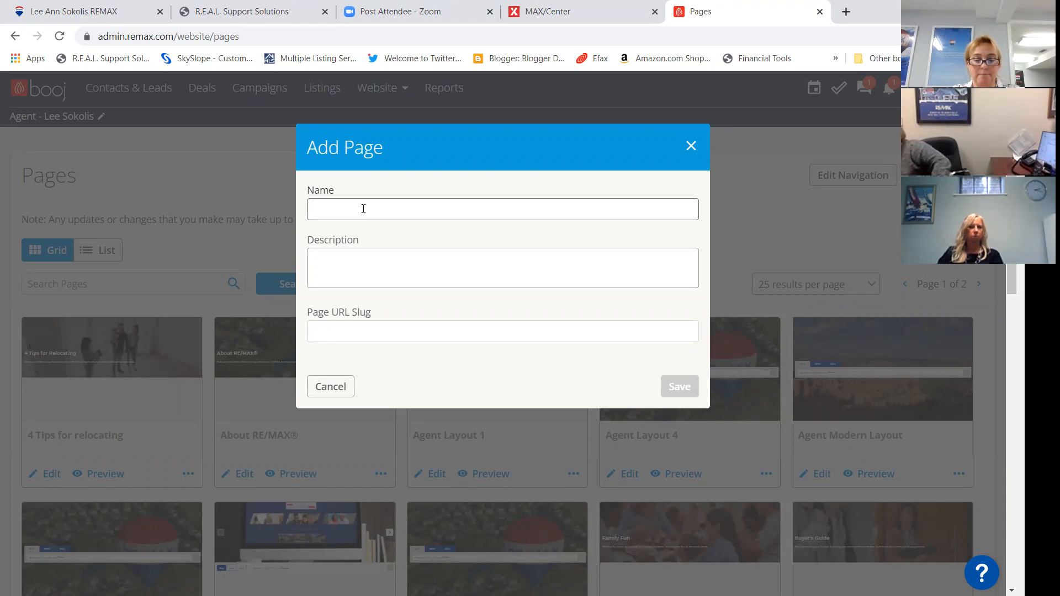
Name the new page "The City of Mason Ohio".
{"action": "type", "text": "The Mo"}
{"action": "key", "text": "BackSpace"}
{"action": "key", "text": "BackSpace"}
{"action": "key", "text": "BackSpace"}
{"action": "key", "text": "BackSpace"}
{"action": "key", "text": "BackSpace"}
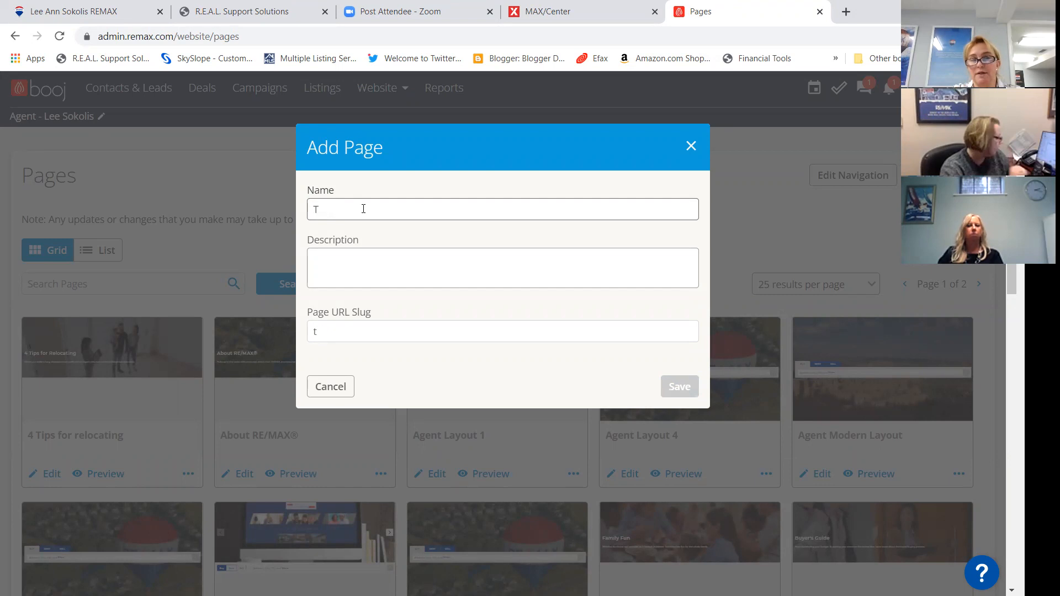
{"action": "type", "text": "he City of Mason OHio"}
{"action": "key", "text": "BackSpace"}
{"action": "key", "text": "BackSpace"}
{"action": "key", "text": "BackSpace"}
{"action": "type", "text": "hio"}
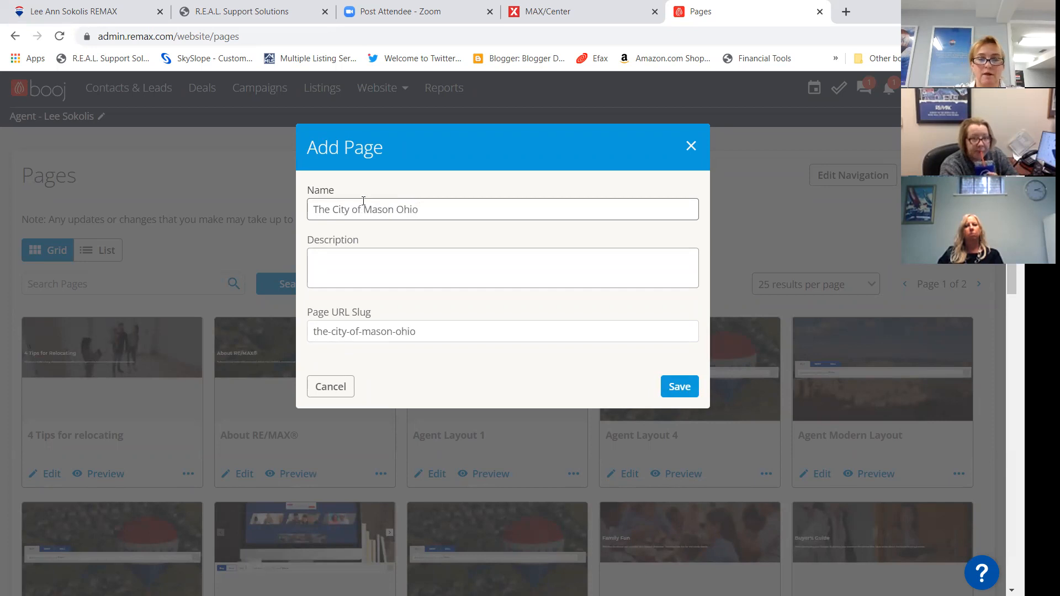
Describe the new page as "Little bit of history, school links and saved searches of available home in Mason" and save it.
{"action": "left_click", "coordinate": [463, 259]}
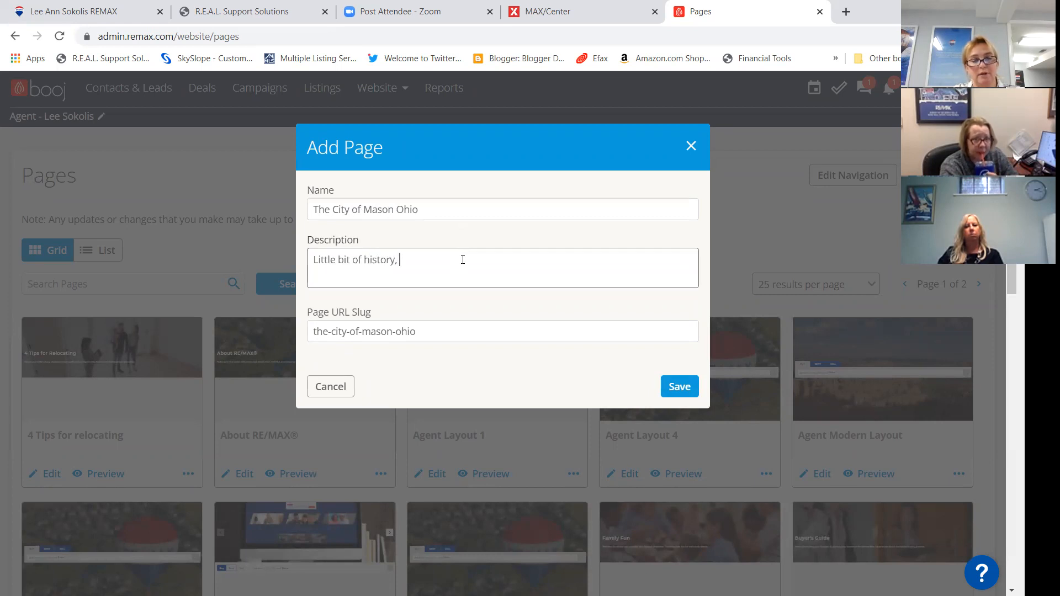
{"action": "type", "text": "Little bit of history, school links and "}
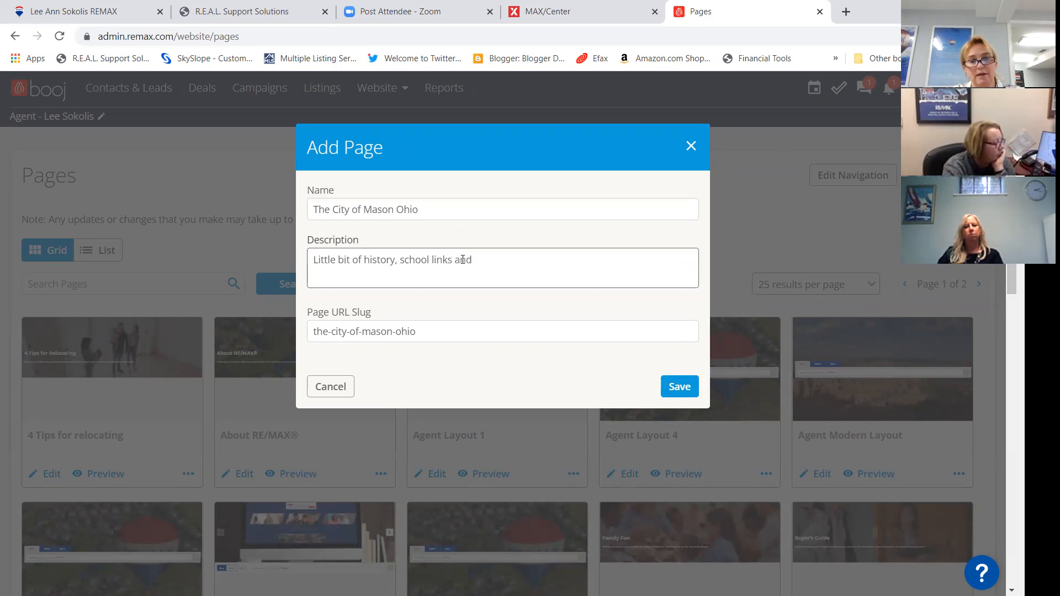
{"action": "type", "text": "saved search"}
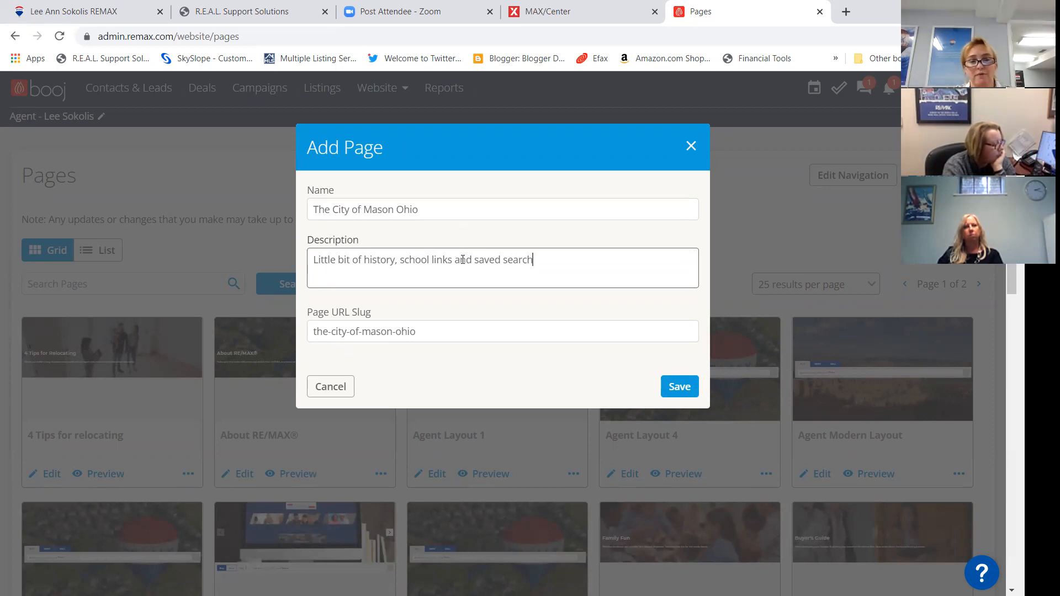
{"action": "type", "text": "es of available home in Mason"}
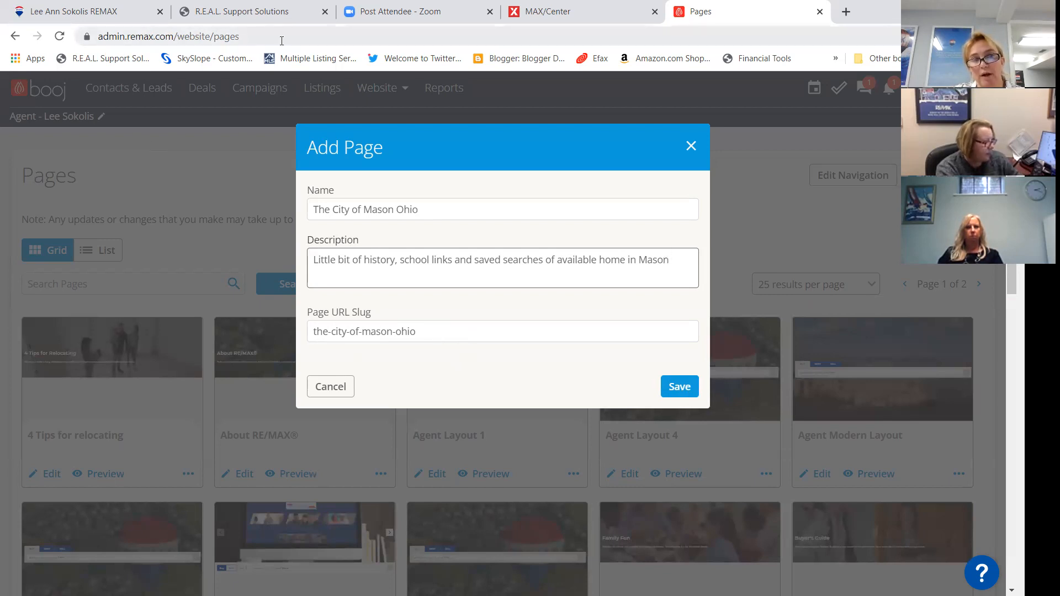
{"action": "left_click", "coordinate": [669, 387]}
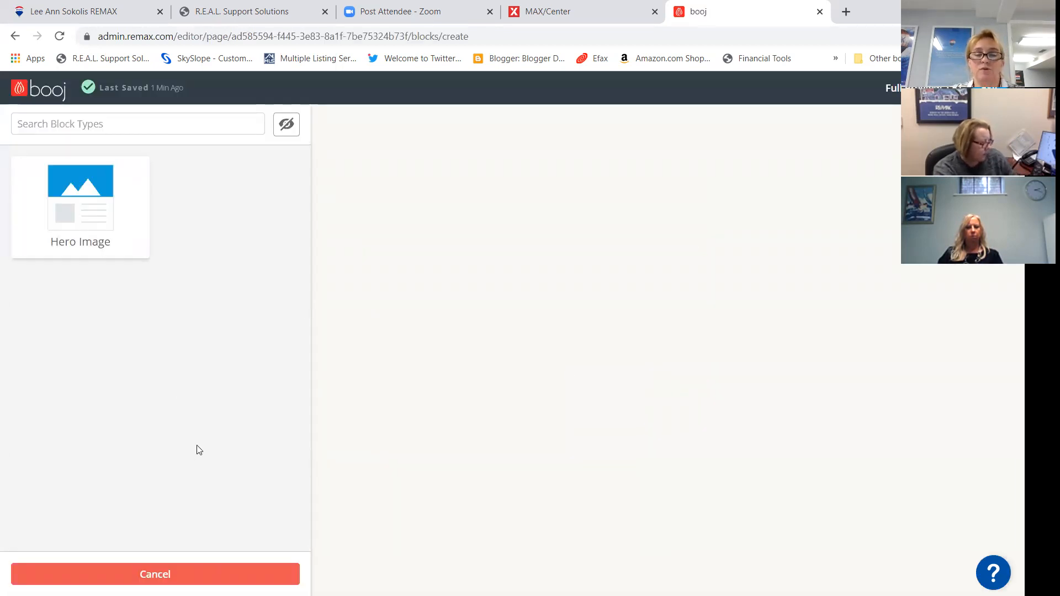
Add a Hero Image block to the page and browse the image library for its picture.
{"action": "left_click", "coordinate": [84, 223]}
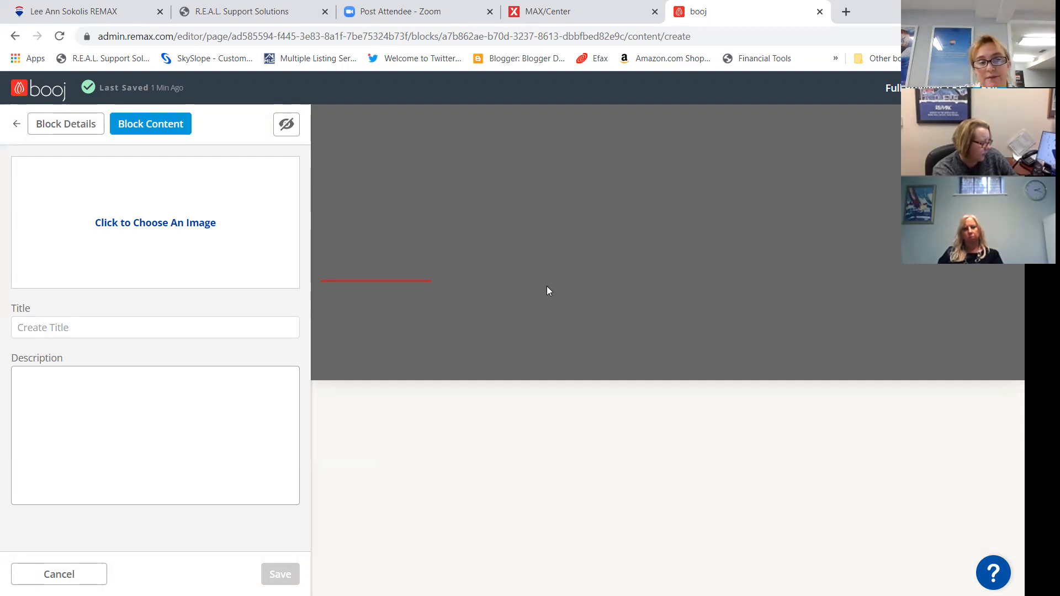
{"action": "left_click", "coordinate": [136, 223]}
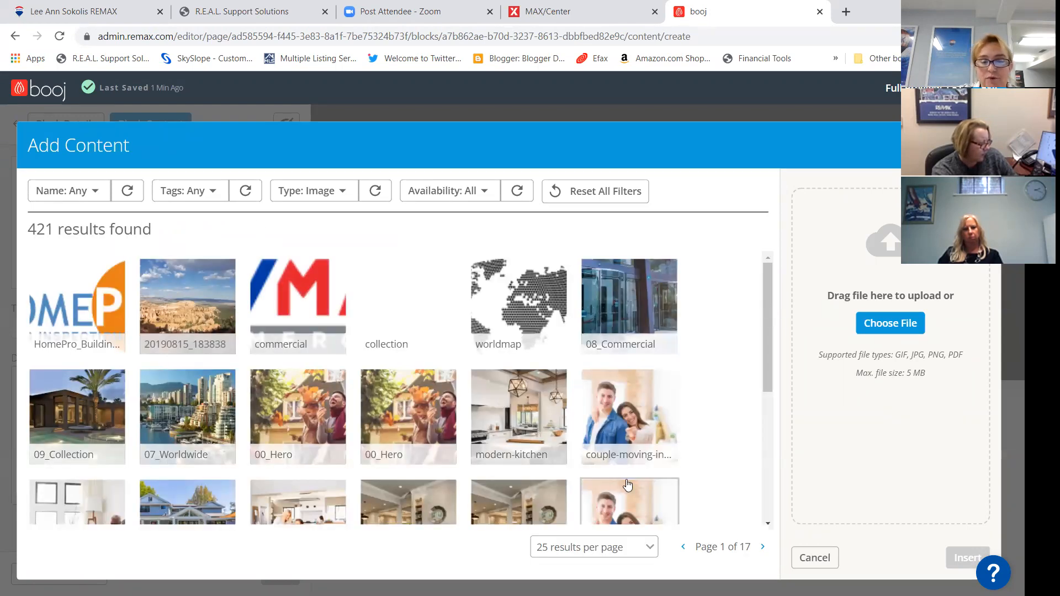
{"action": "scroll", "coordinate": [506, 463], "scroll_direction": "down", "scroll_amount": 1}
{"action": "scroll", "coordinate": [505, 462], "scroll_direction": "down", "scroll_amount": 1}
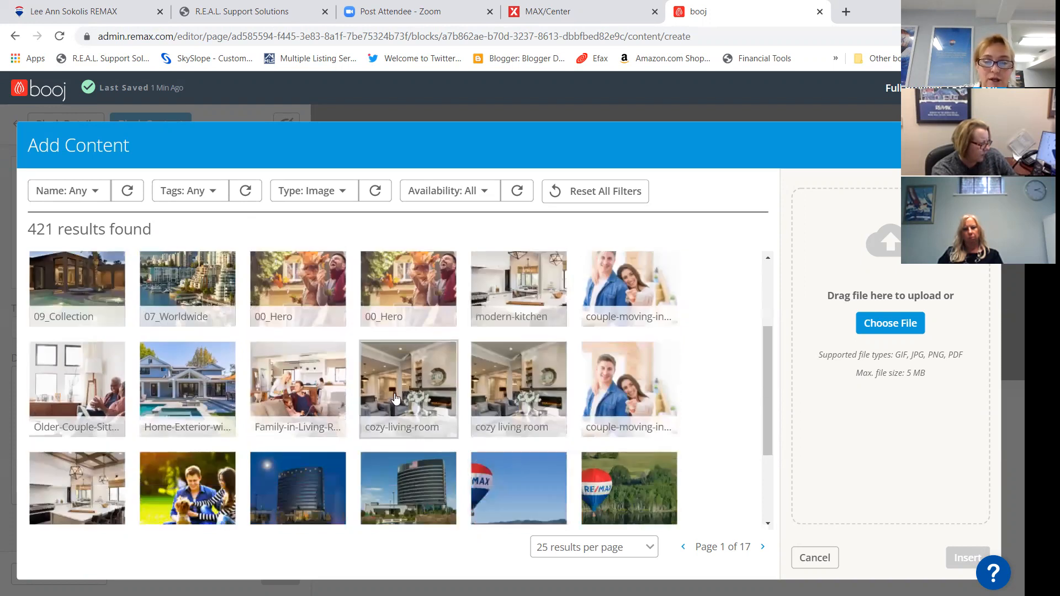
{"action": "scroll", "coordinate": [550, 398], "scroll_direction": "down", "scroll_amount": 2}
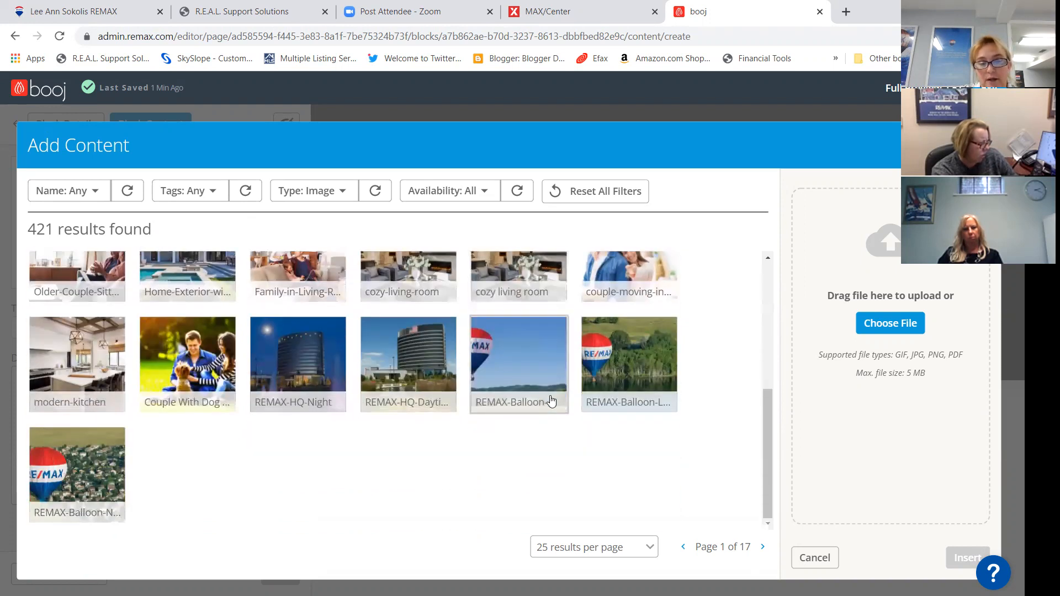
{"action": "scroll", "coordinate": [550, 400], "scroll_direction": "up", "scroll_amount": 5}
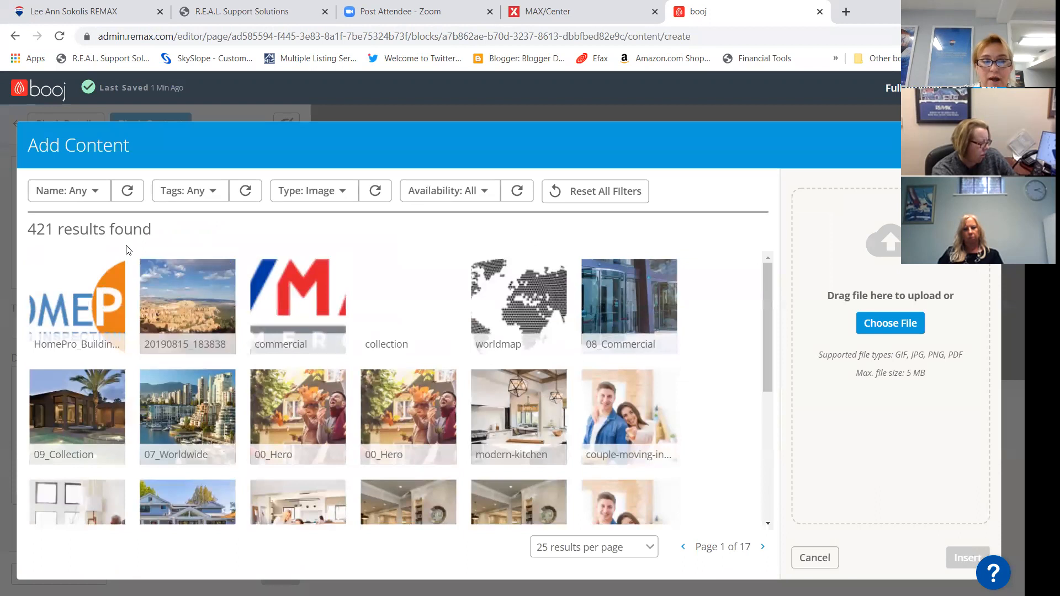
Filter the image library by the name "community" and insert the Community Neighborhood 3 picture of the tree-lined sidewalk into the hero block.
{"action": "left_click", "coordinate": [95, 193]}
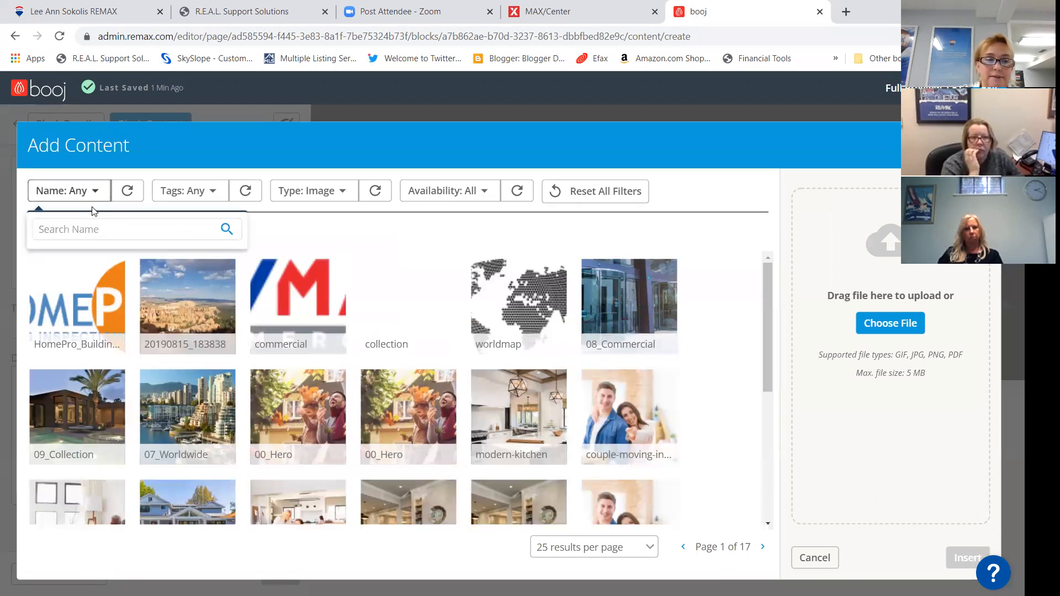
{"action": "left_click", "coordinate": [96, 229]}
{"action": "type", "text": "community"}
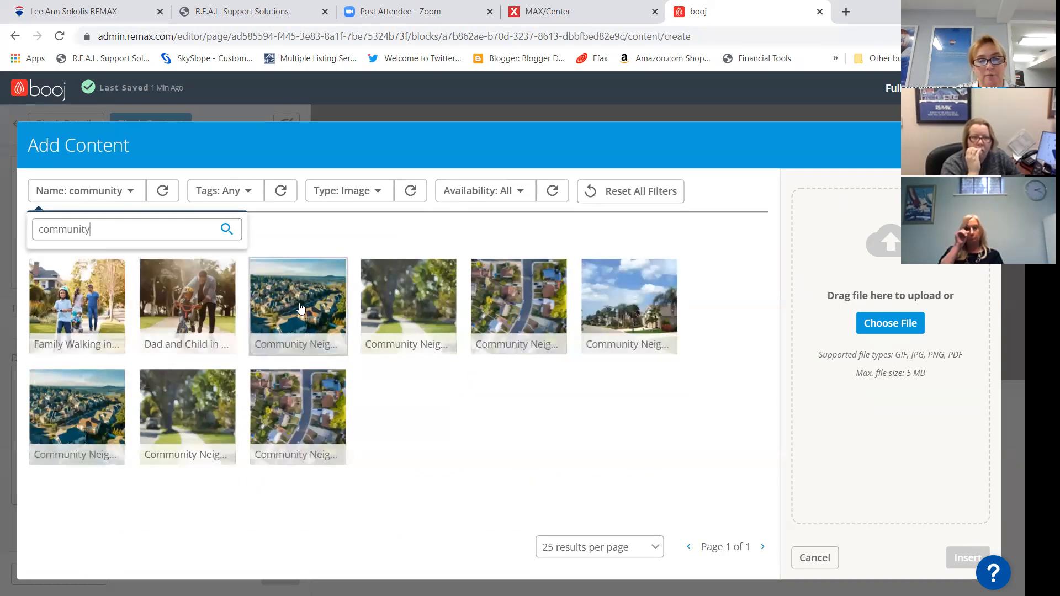
{"action": "left_click", "coordinate": [406, 301]}
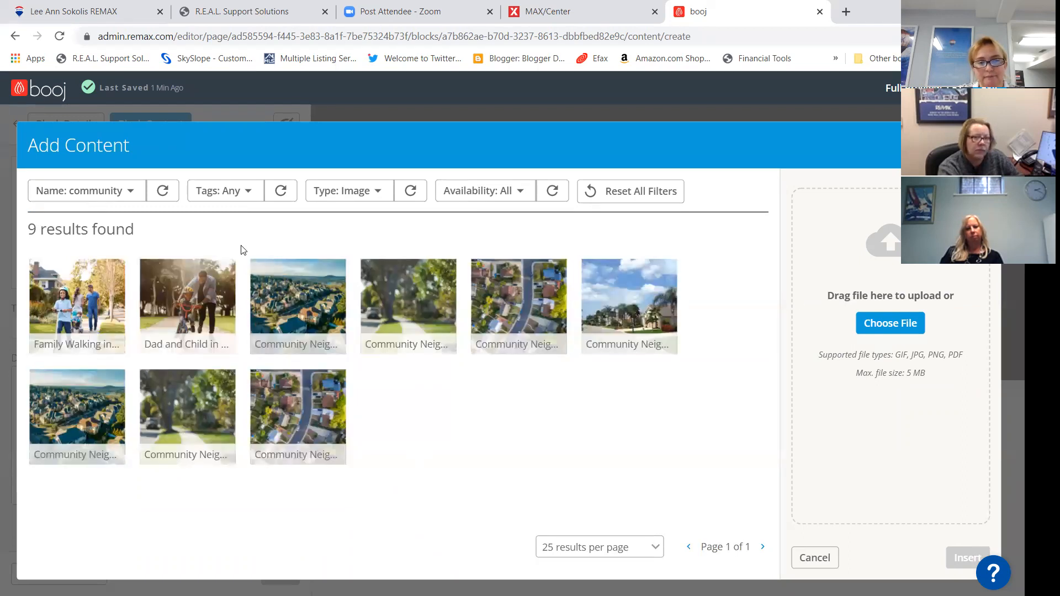
{"action": "left_click", "coordinate": [279, 296]}
{"action": "left_click", "coordinate": [406, 306]}
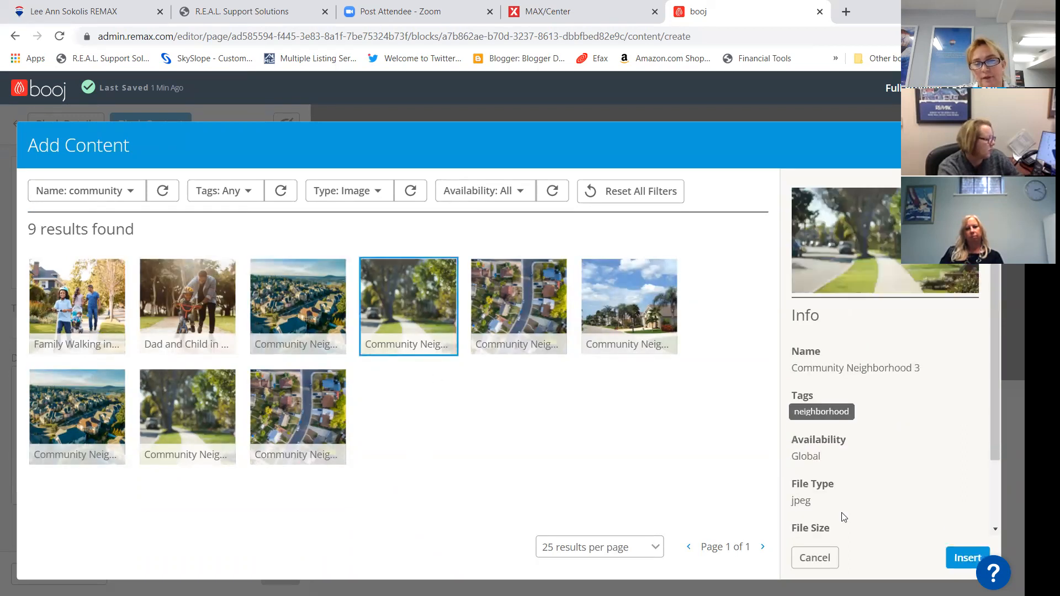
{"action": "left_click", "coordinate": [962, 558]}
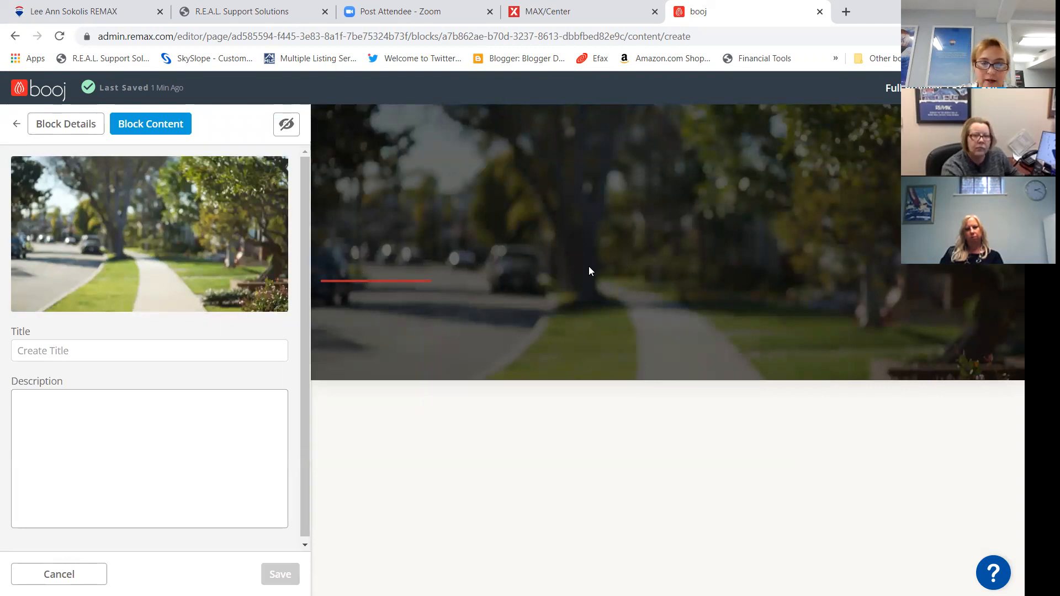
Leave the hero block's content unsaved, compare the Light and Rebrand 1 themes in its details, and save the block with the Light theme.
{"action": "left_click", "coordinate": [57, 125]}
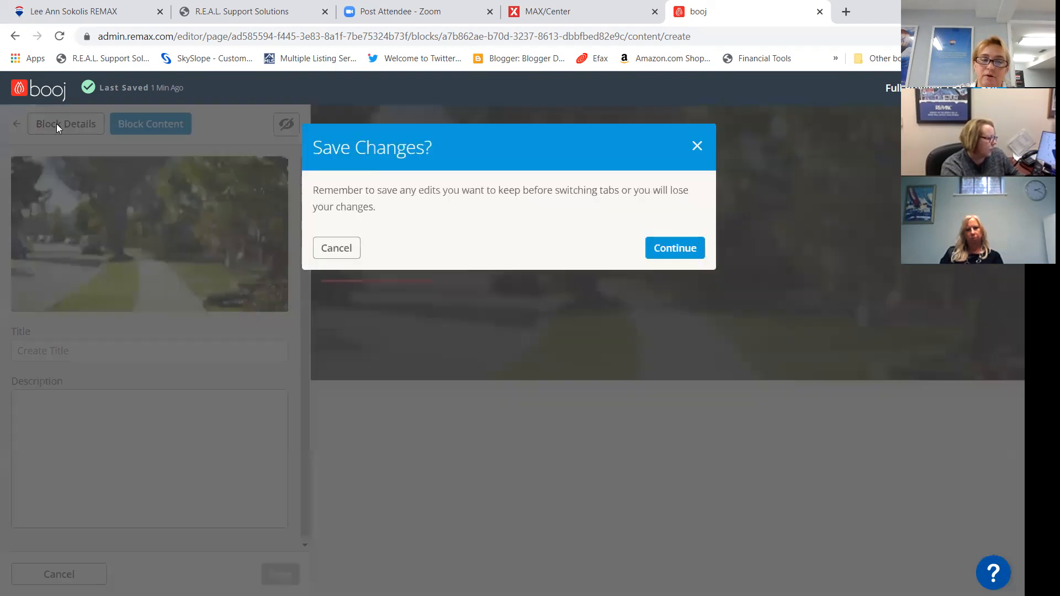
{"action": "left_click", "coordinate": [675, 247]}
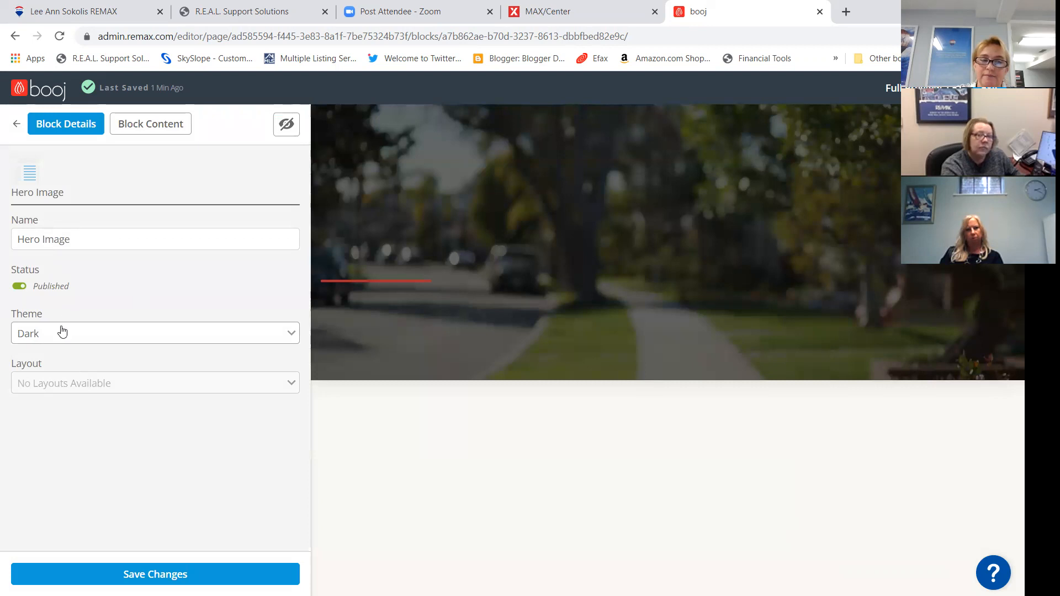
{"action": "left_click", "coordinate": [62, 333]}
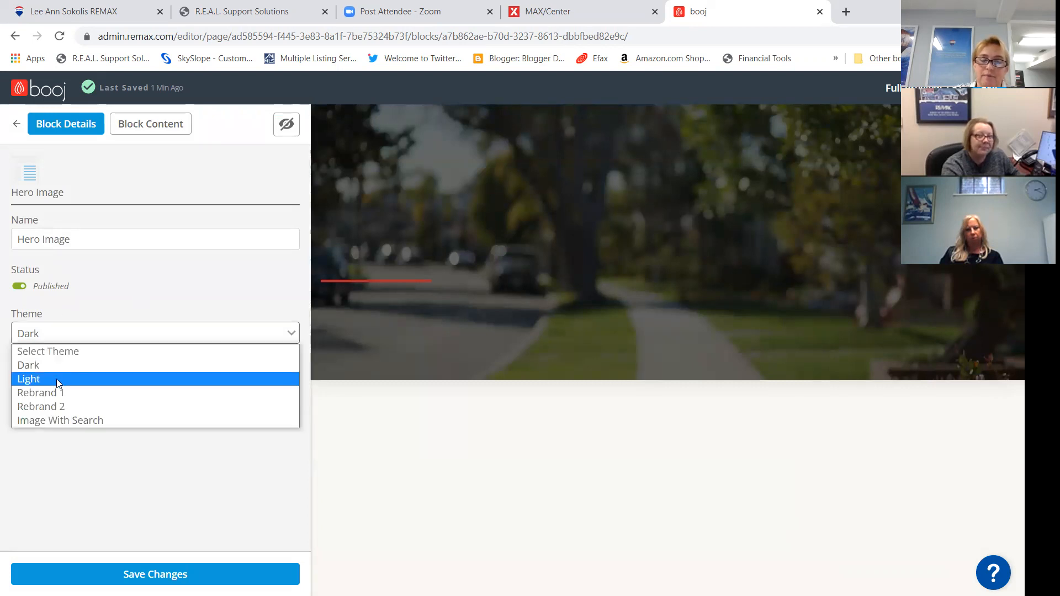
{"action": "left_click", "coordinate": [56, 379]}
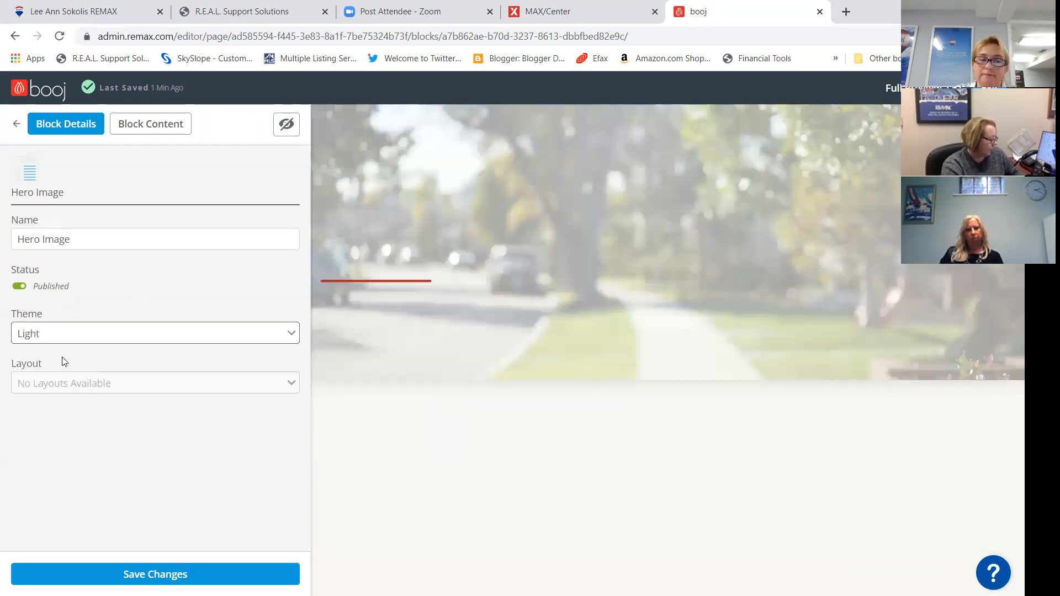
{"action": "left_click", "coordinate": [64, 334]}
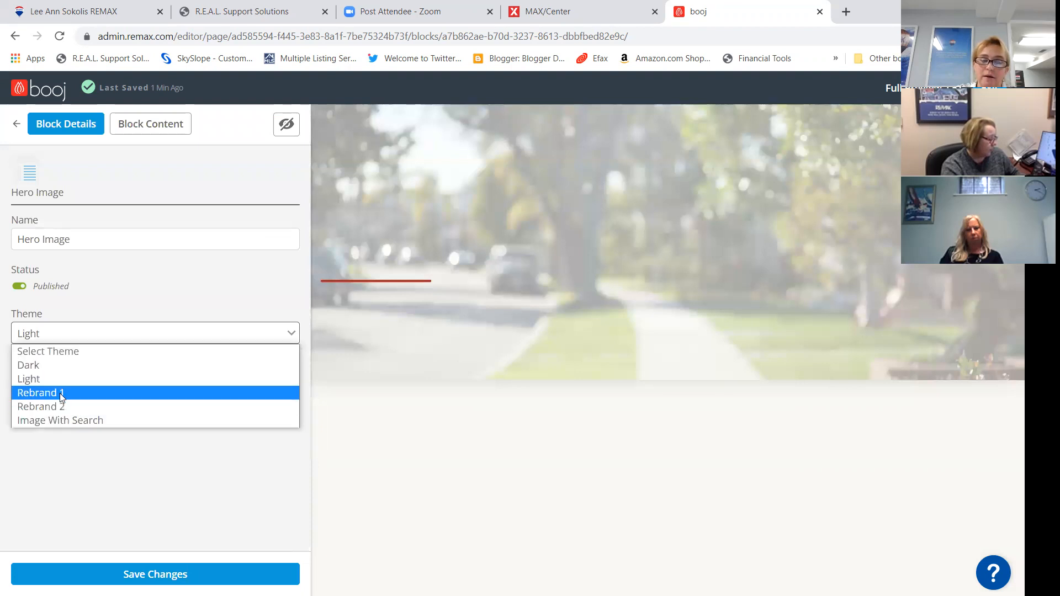
{"action": "left_click", "coordinate": [60, 393]}
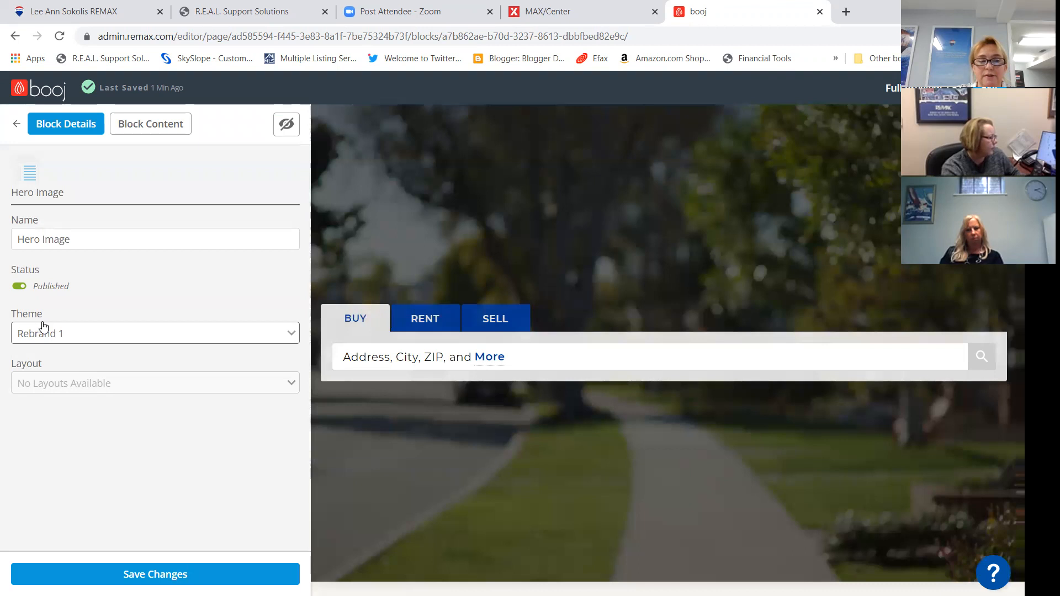
{"action": "left_click", "coordinate": [62, 333]}
{"action": "left_click", "coordinate": [60, 383]}
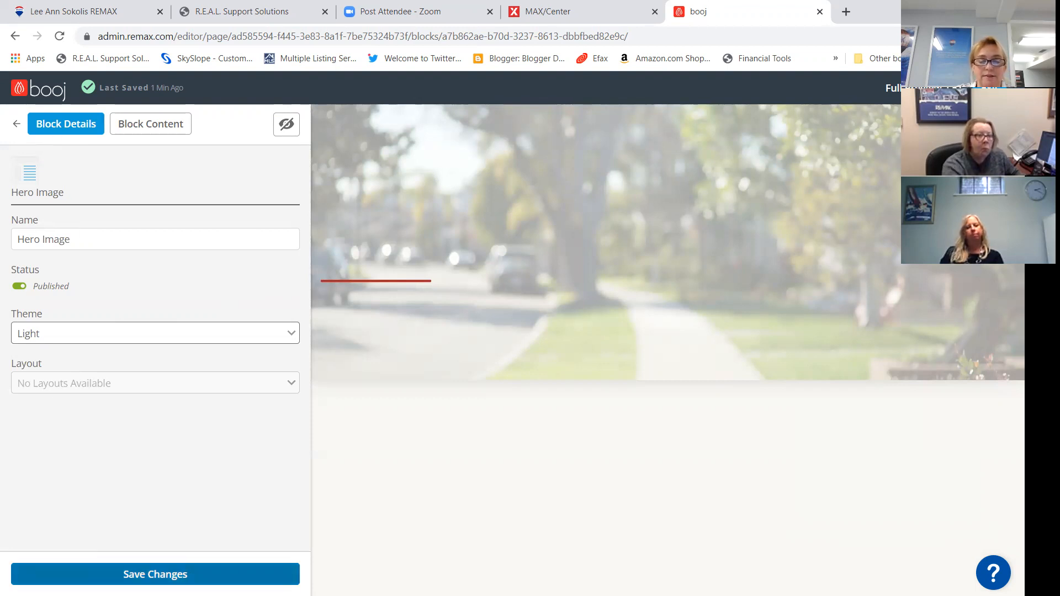
{"action": "left_click", "coordinate": [155, 574]}
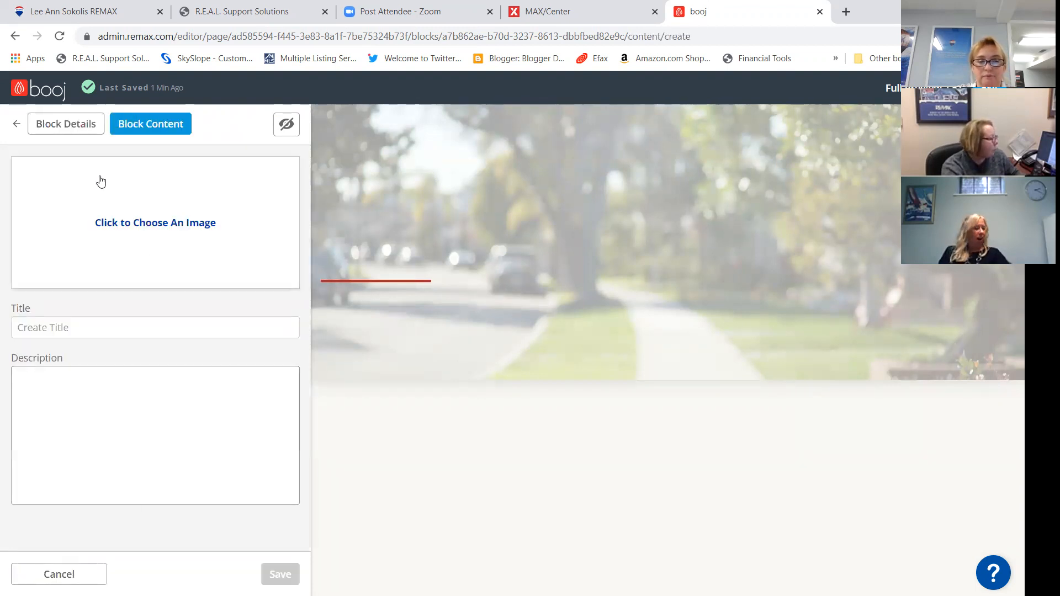
Choose the hero block's image again by filtering the library for "community" and inserting Community Neighborhood 3.
{"action": "left_click", "coordinate": [138, 223]}
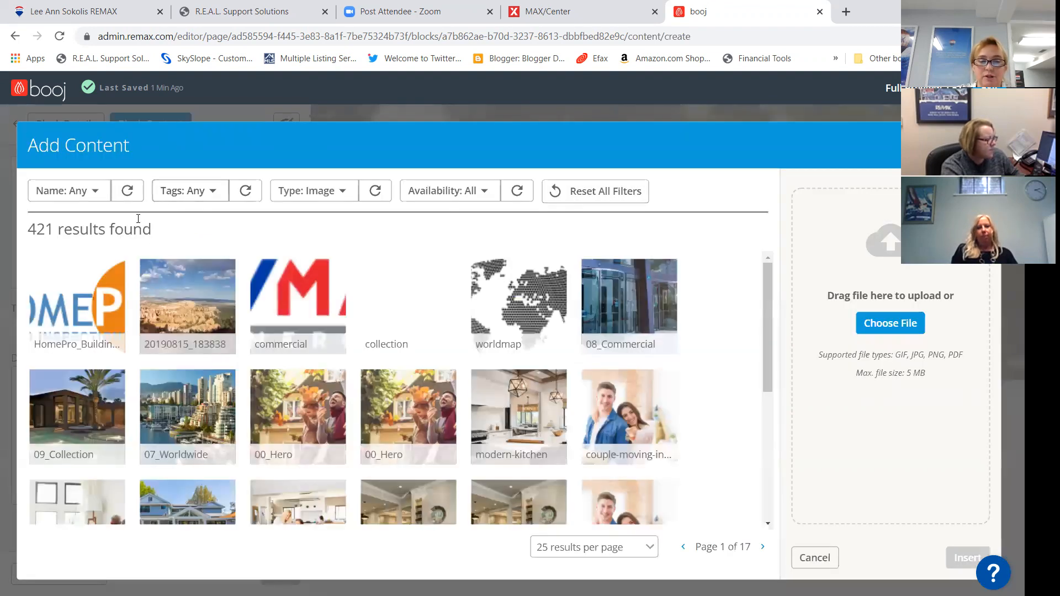
{"action": "left_click", "coordinate": [89, 191]}
{"action": "left_click", "coordinate": [91, 232]}
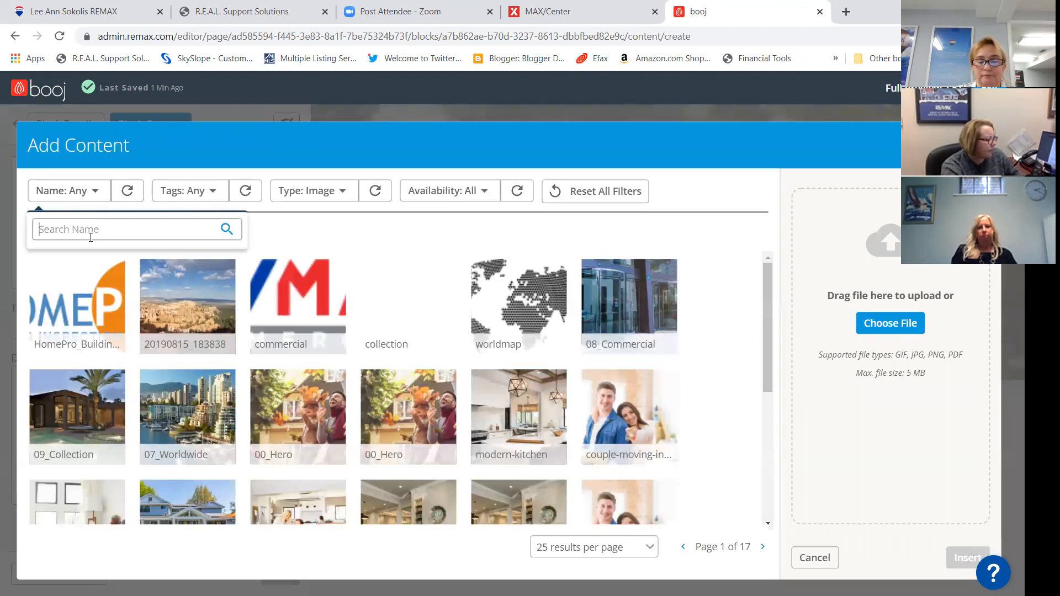
{"action": "type", "text": "community"}
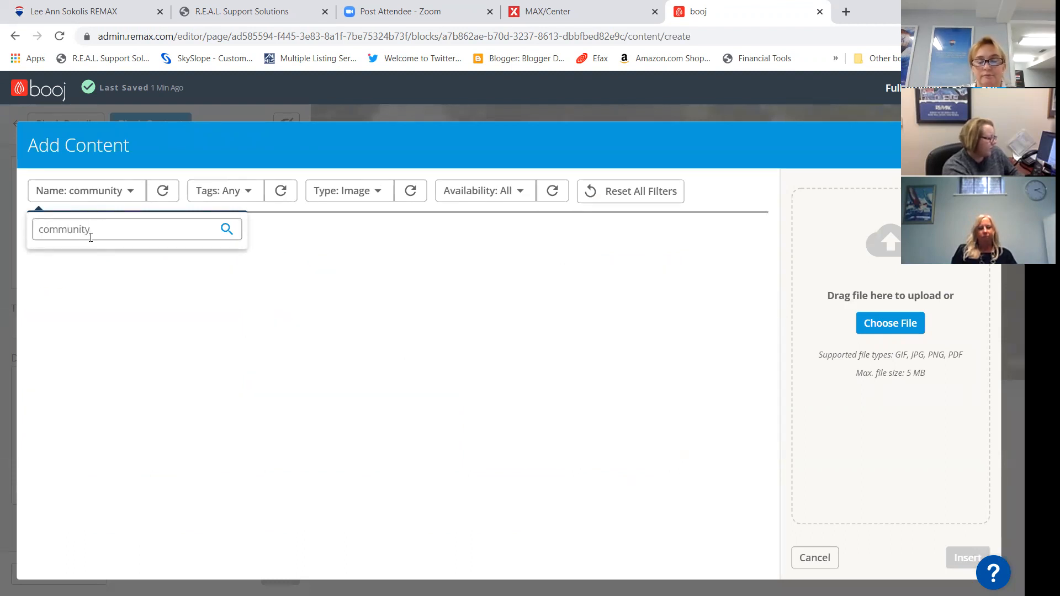
{"action": "left_click", "coordinate": [422, 316]}
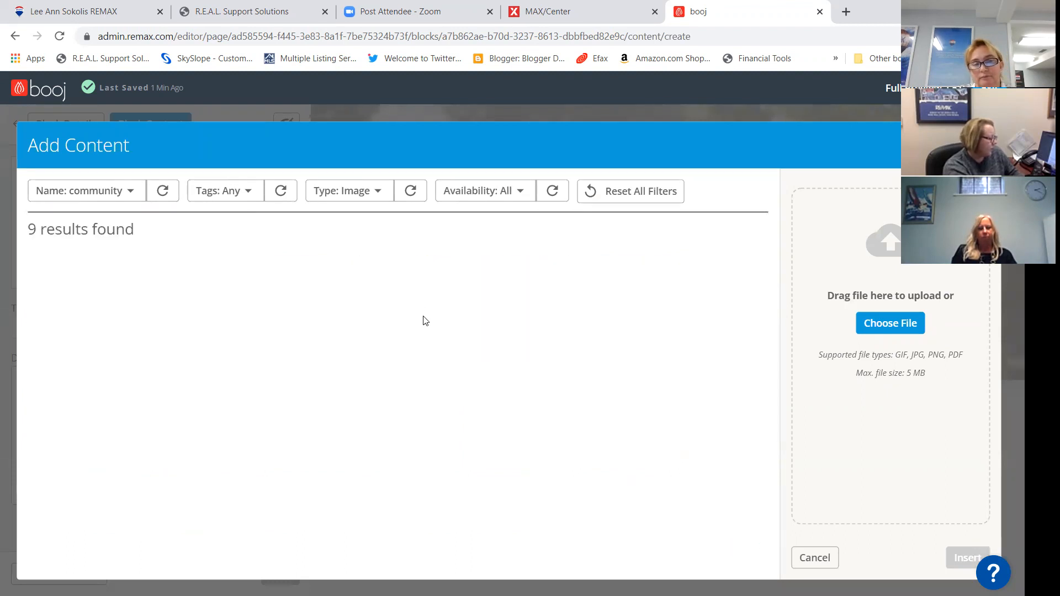
{"action": "left_click", "coordinate": [395, 309]}
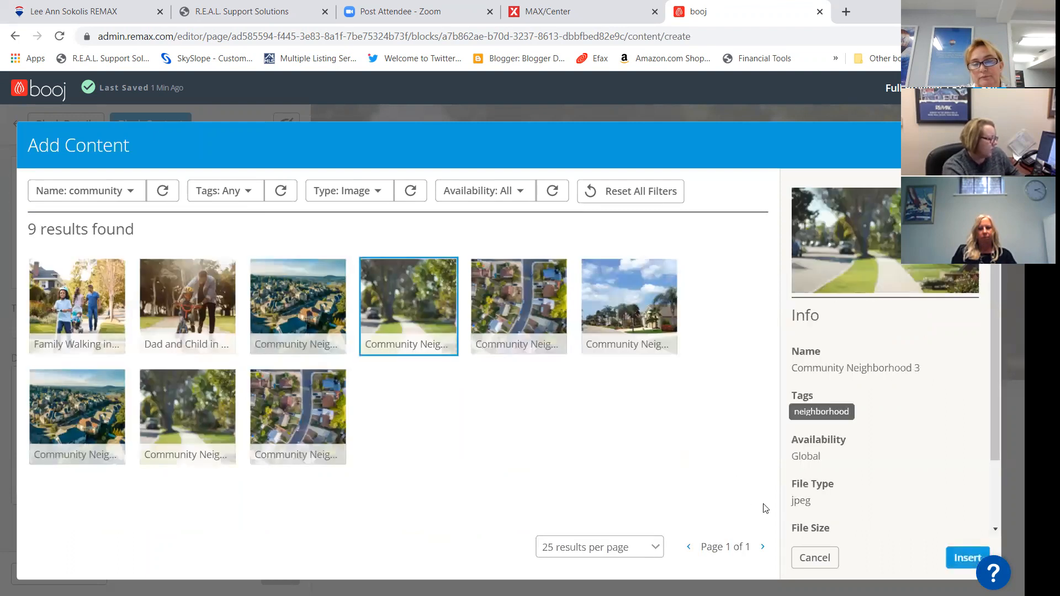
{"action": "left_click", "coordinate": [967, 558]}
Title the hero block "The City of Mason OH".
{"action": "left_click", "coordinate": [154, 352]}
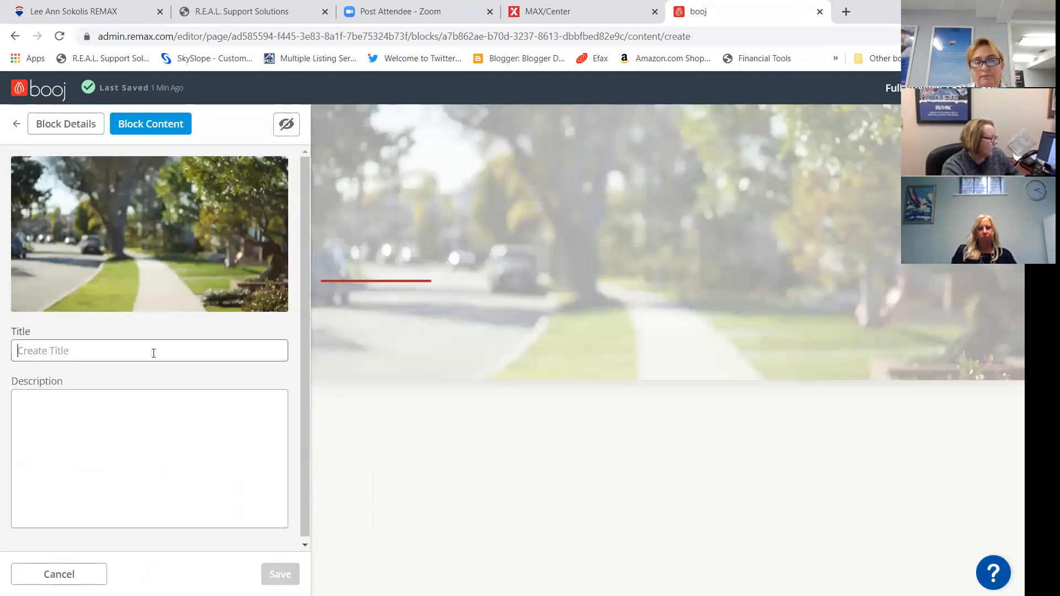
{"action": "type", "text": "The "}
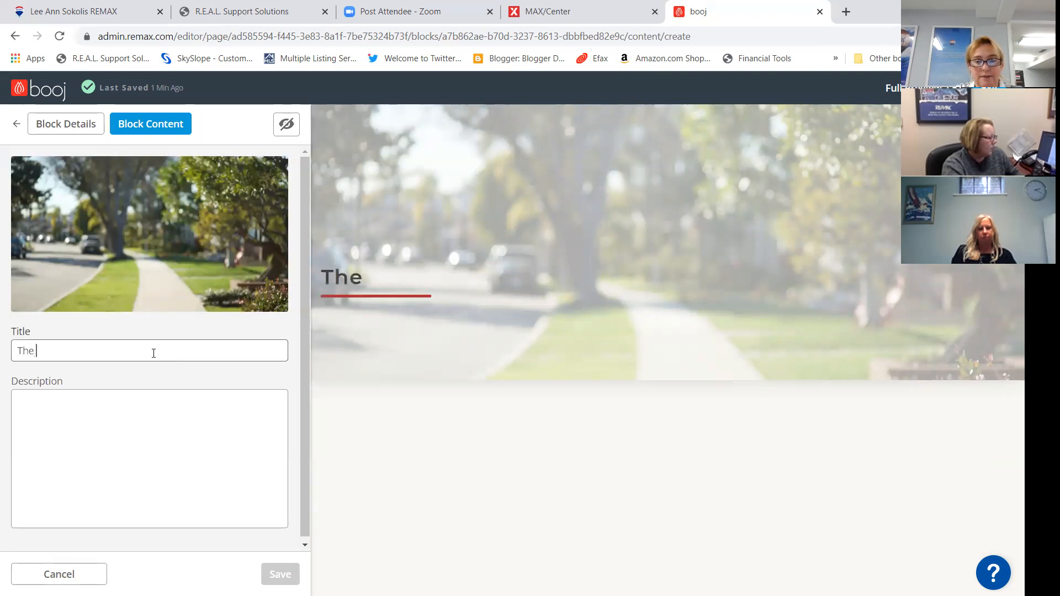
{"action": "type", "text": "City of Mao"}
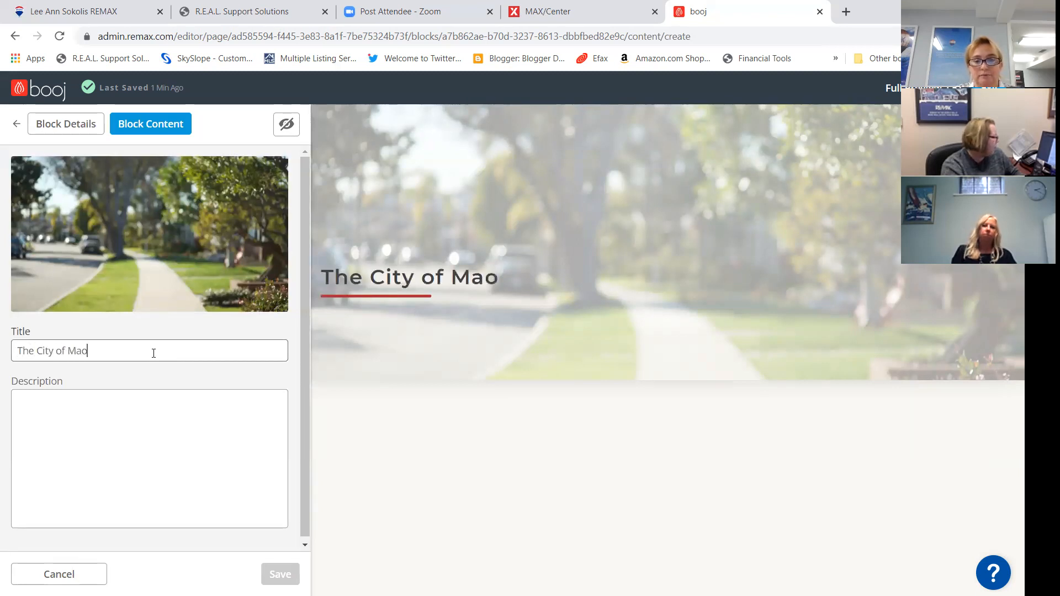
{"action": "key", "text": "BackSpace"}
{"action": "type", "text": "son OHI"}
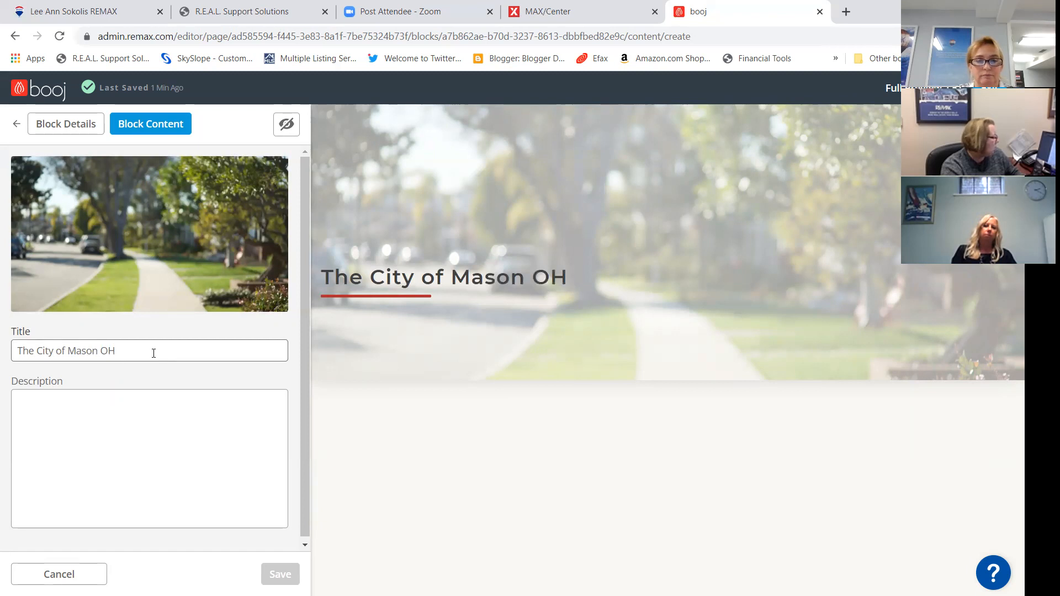
Enter "Is this where you want to call home?" as the hero block's description and save the block content.
{"action": "left_click", "coordinate": [149, 411]}
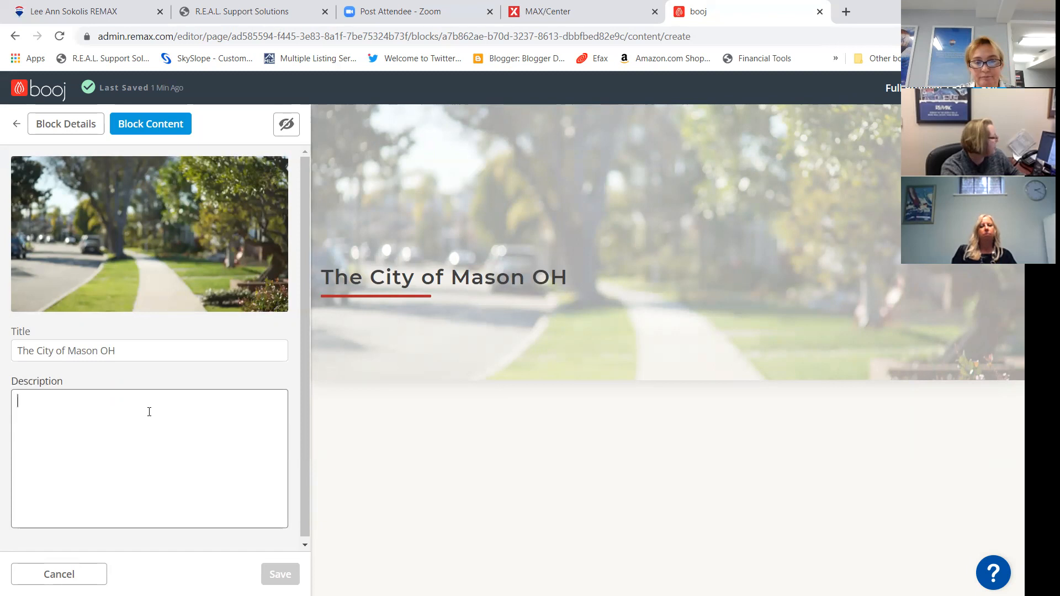
{"action": "type", "text": "is the h"}
{"action": "key", "text": "BackSpace"}
{"action": "key", "text": "BackSpace"}
{"action": "key", "text": "BackSpace"}
{"action": "key", "text": "BackSpace"}
{"action": "key", "text": "BackSpace"}
{"action": "type", "text": "Is the"}
{"action": "type", "text": "where you want to call home"}
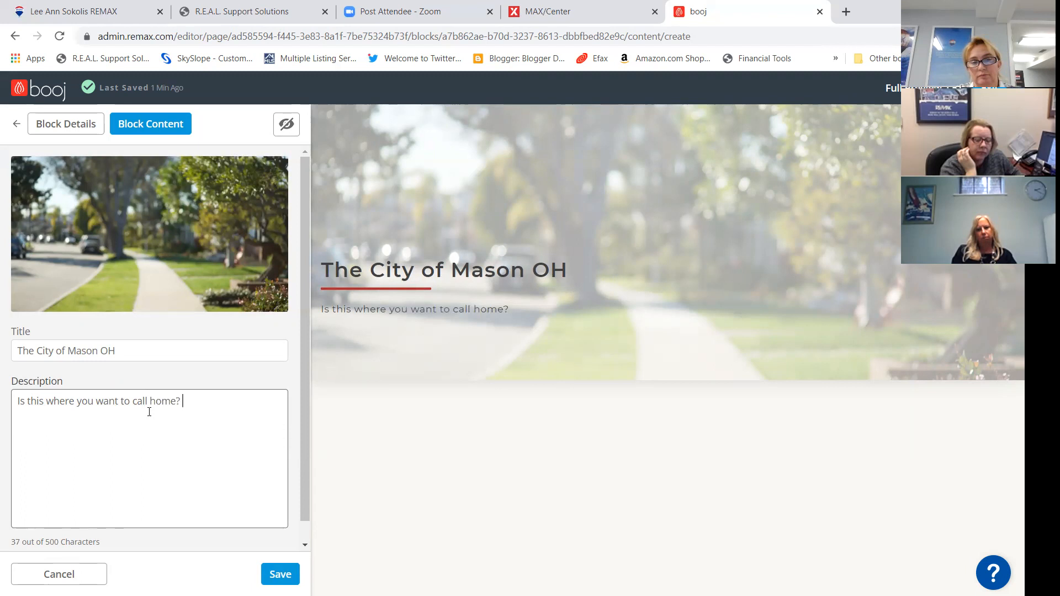
{"action": "type", "text": "?"}
{"action": "left_click", "coordinate": [280, 574]}
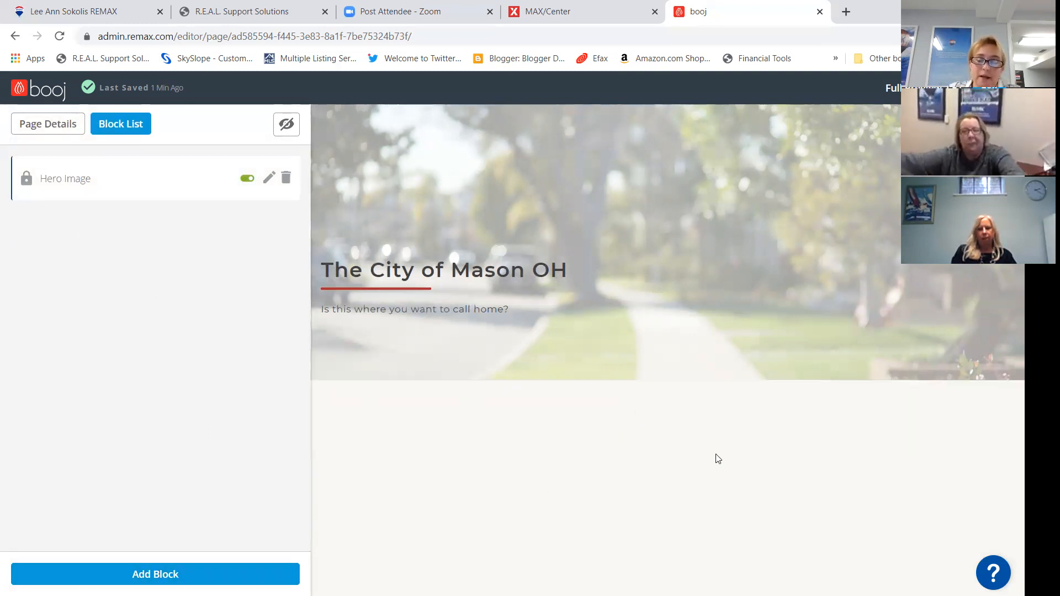
Add a Text block to the page below the hero image.
{"action": "left_click", "coordinate": [143, 576]}
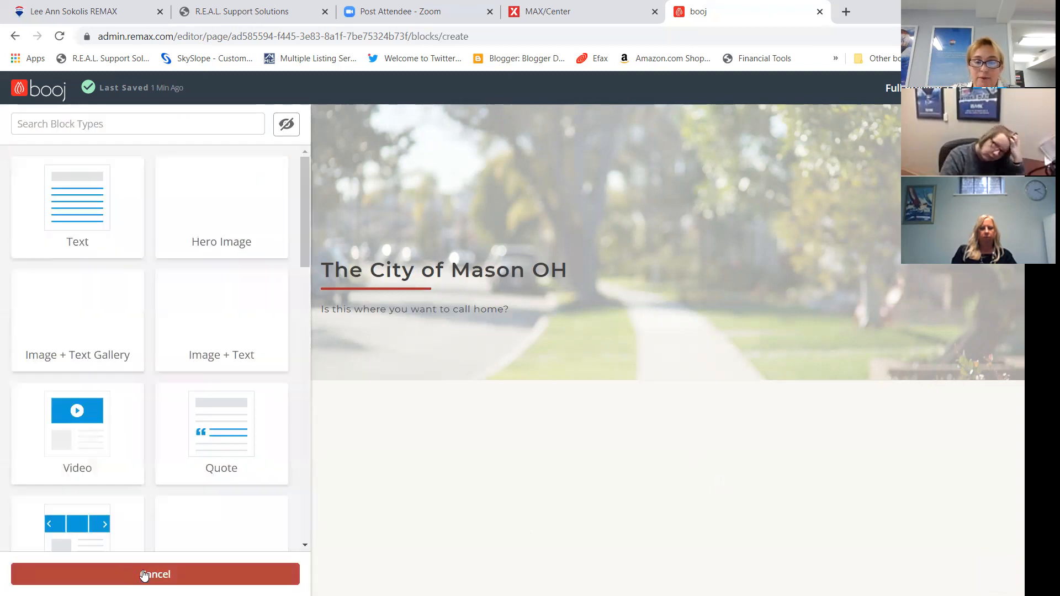
{"action": "left_click", "coordinate": [93, 231]}
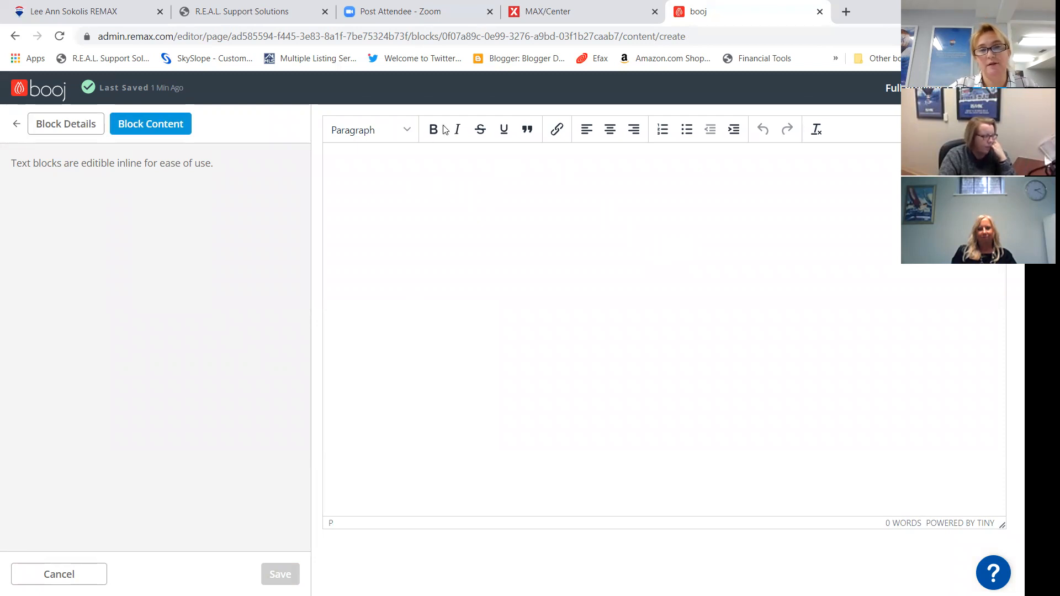
Search the web for "city of mason" in a new browser tab and open the official City of Mason website.
{"action": "left_click", "coordinate": [845, 12]}
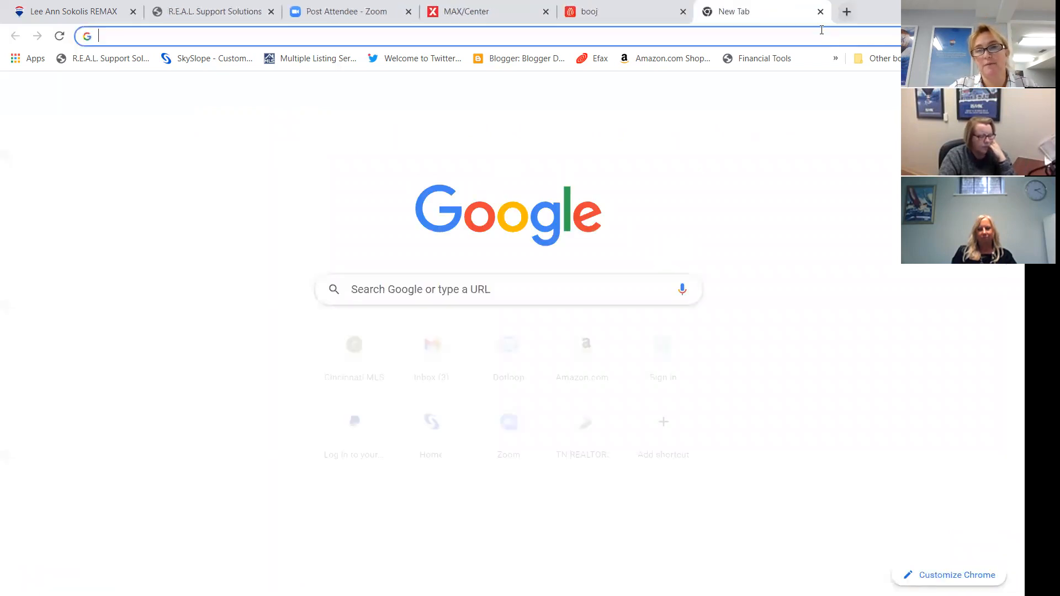
{"action": "left_click", "coordinate": [820, 34]}
{"action": "type", "text": "city"}
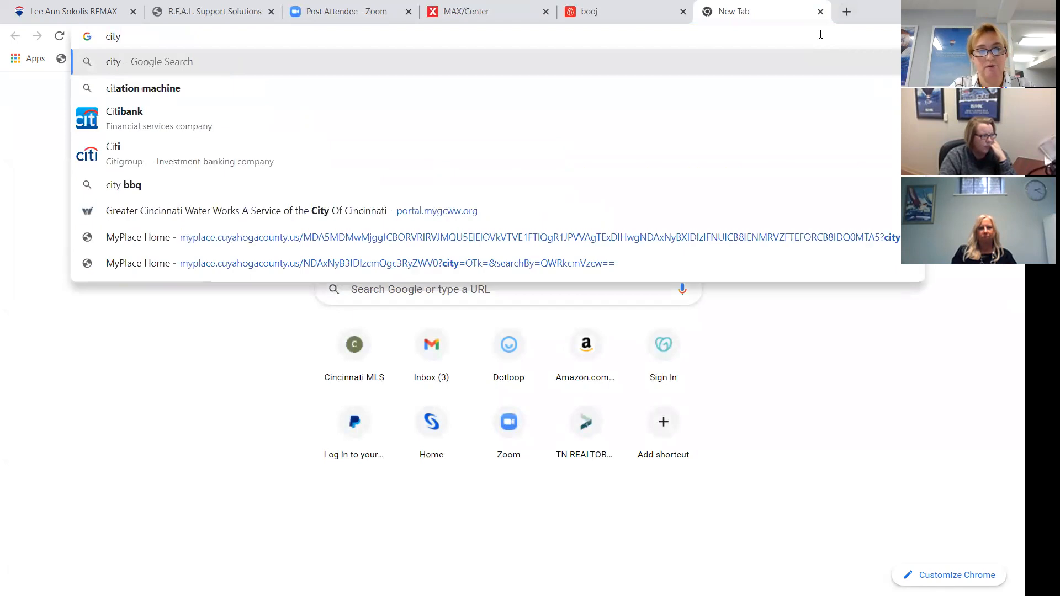
{"action": "type", "text": " of mason"}
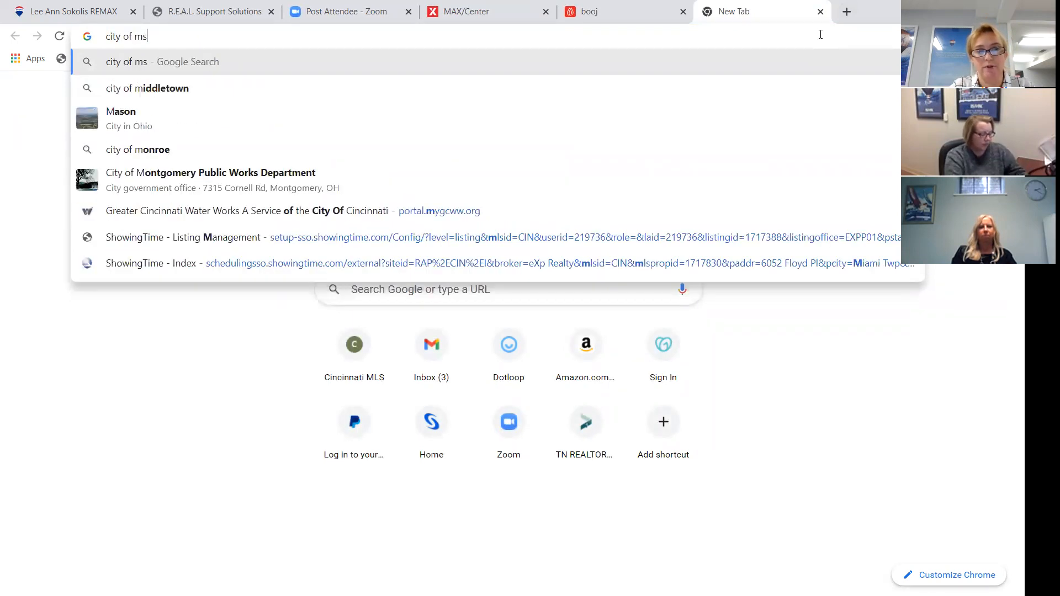
{"action": "key", "text": "Return"}
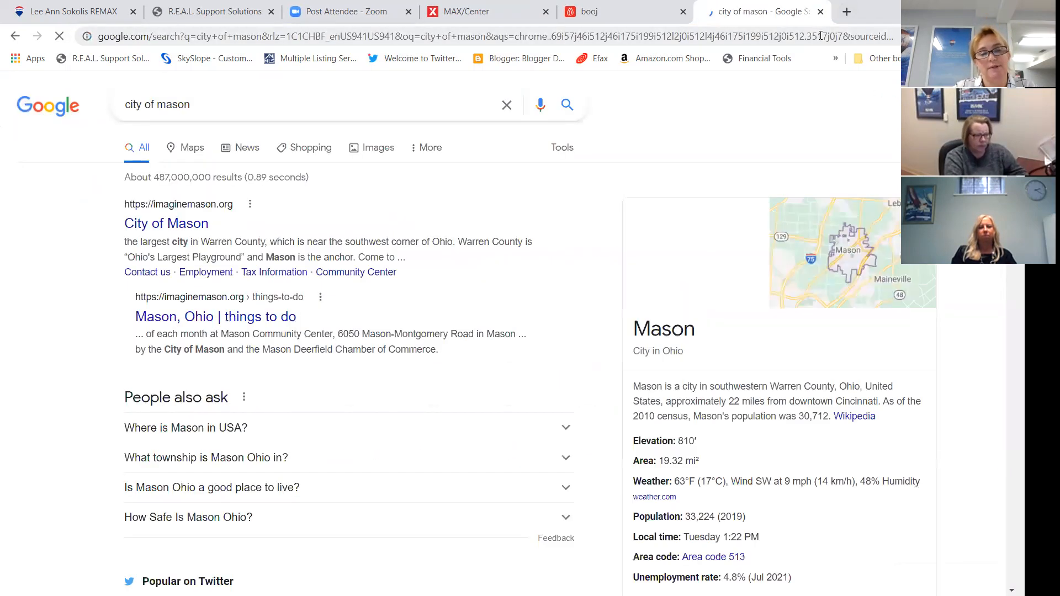
{"action": "left_click", "coordinate": [165, 224]}
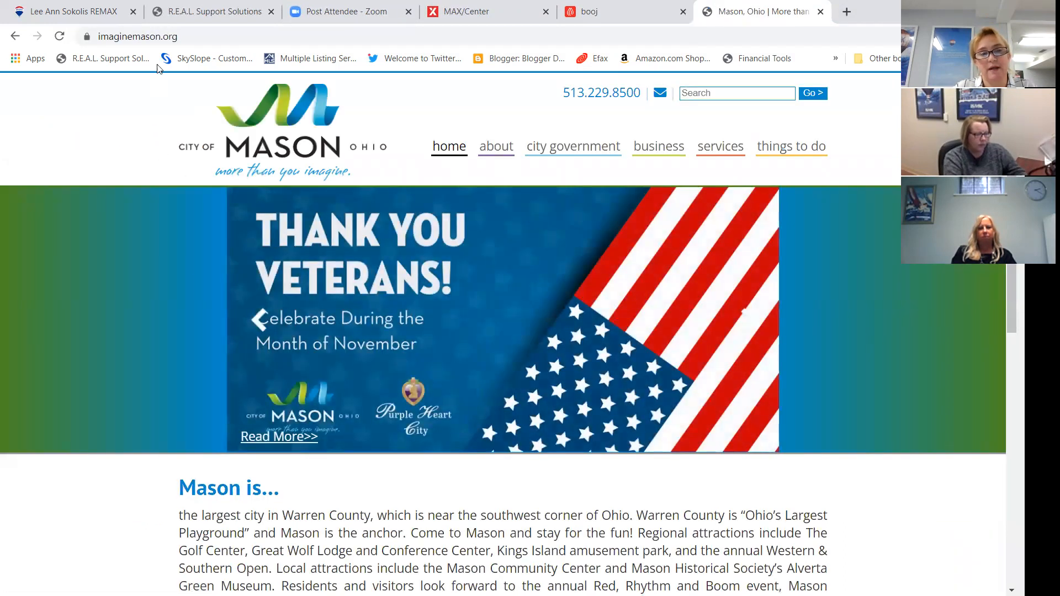
Copy the City of Mason website's address and return to the booj page editor.
{"action": "left_click", "coordinate": [154, 35]}
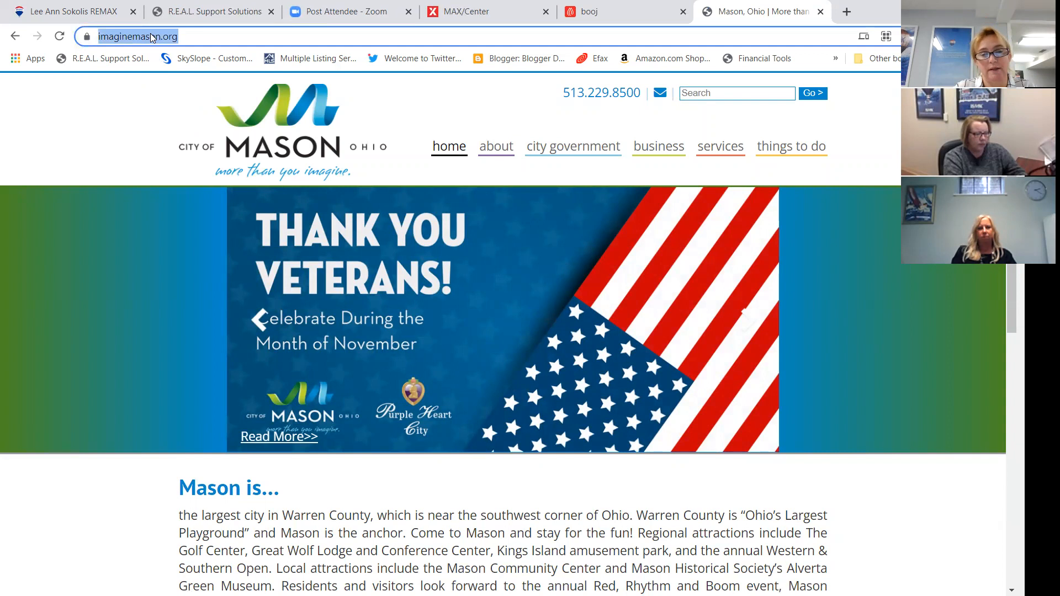
{"action": "right_click", "coordinate": [151, 35]}
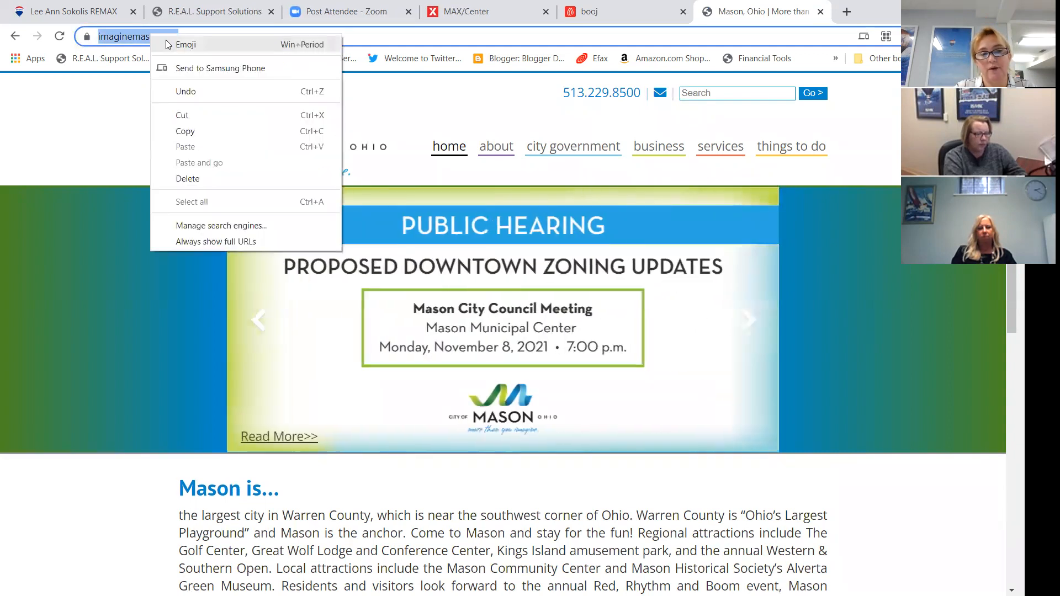
{"action": "left_click", "coordinate": [194, 134]}
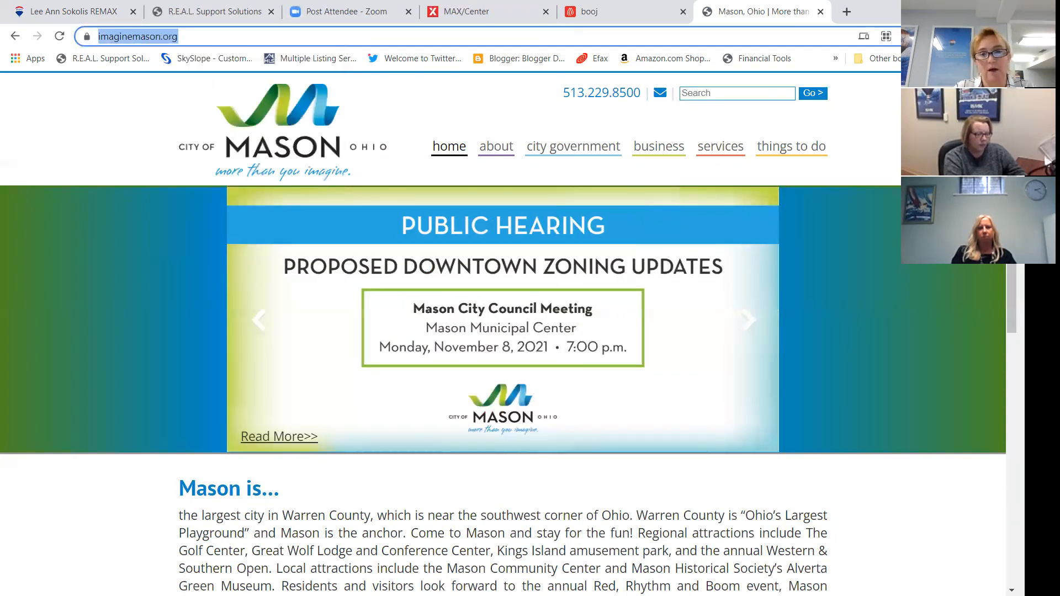
{"action": "left_click", "coordinate": [597, 20]}
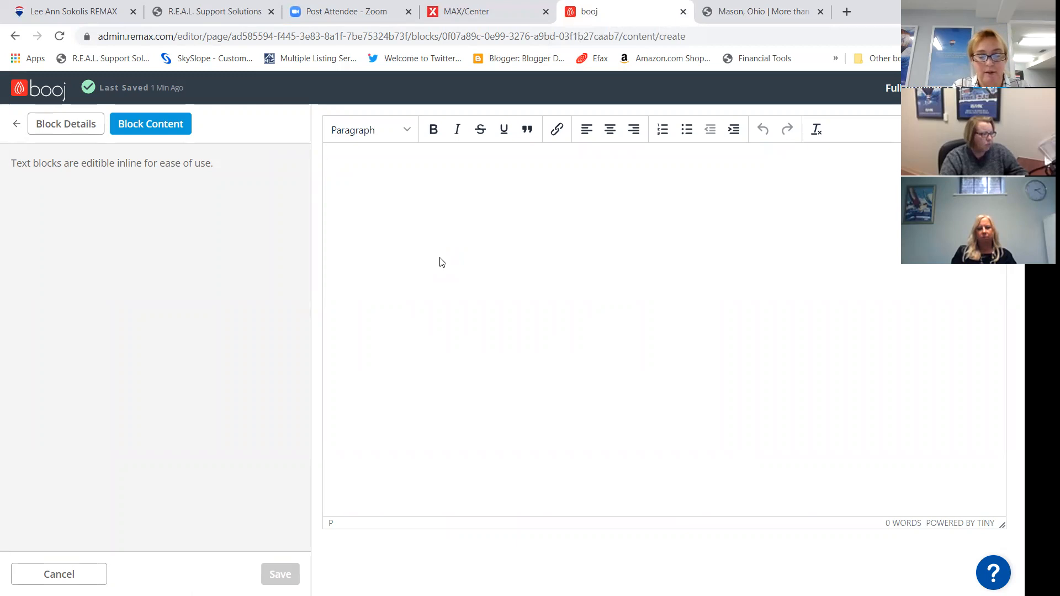
Enter "What does Mason have to offer? Click the link below to explore the City of Mason further!" in the text block.
{"action": "type", "text": "W"}
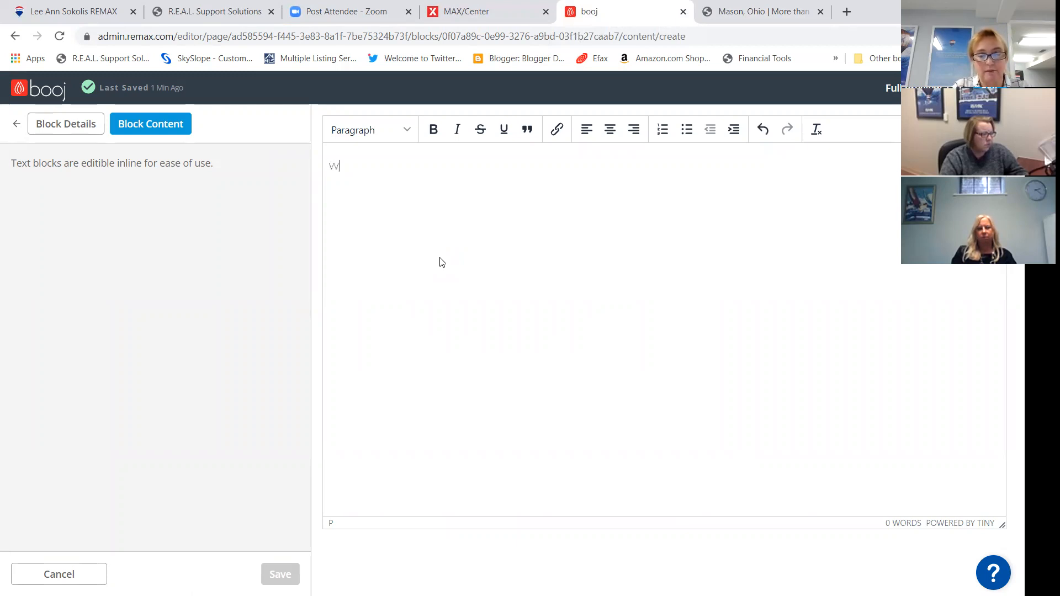
{"action": "type", "text": "hat is"}
{"action": "key", "text": "BackSpace"}
{"action": "key", "text": "BackSpace"}
{"action": "type", "text": "does max"}
{"action": "key", "text": "BackSpace"}
{"action": "key", "text": "BackSpace"}
{"action": "key", "text": "BackSpace"}
{"action": "type", "text": "Mason have"}
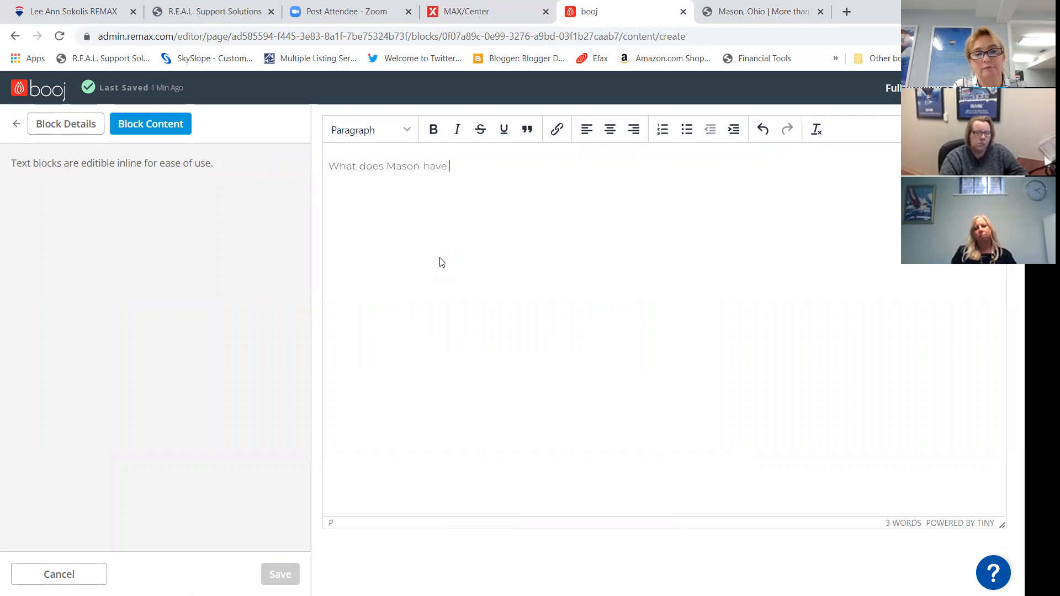
{"action": "type", "text": " to offer? Click the l"}
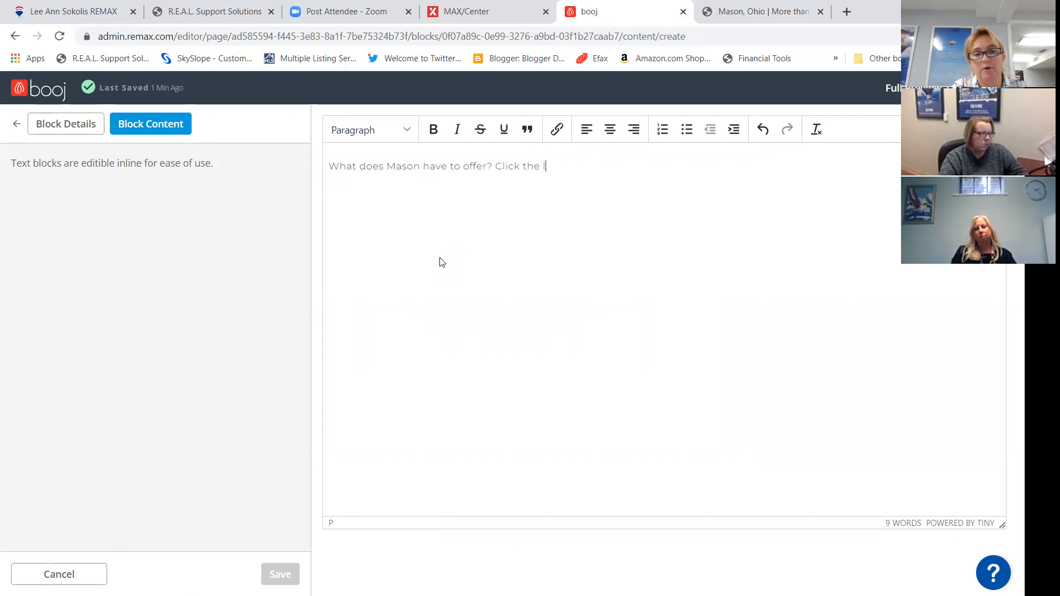
{"action": "type", "text": "ink below "}
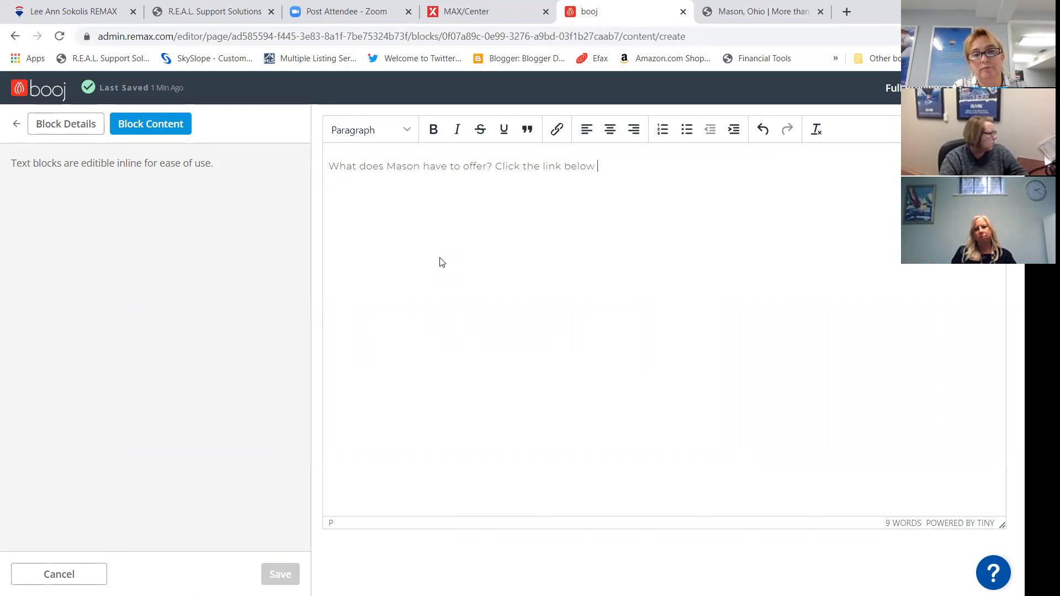
{"action": "type", "text": "to "}
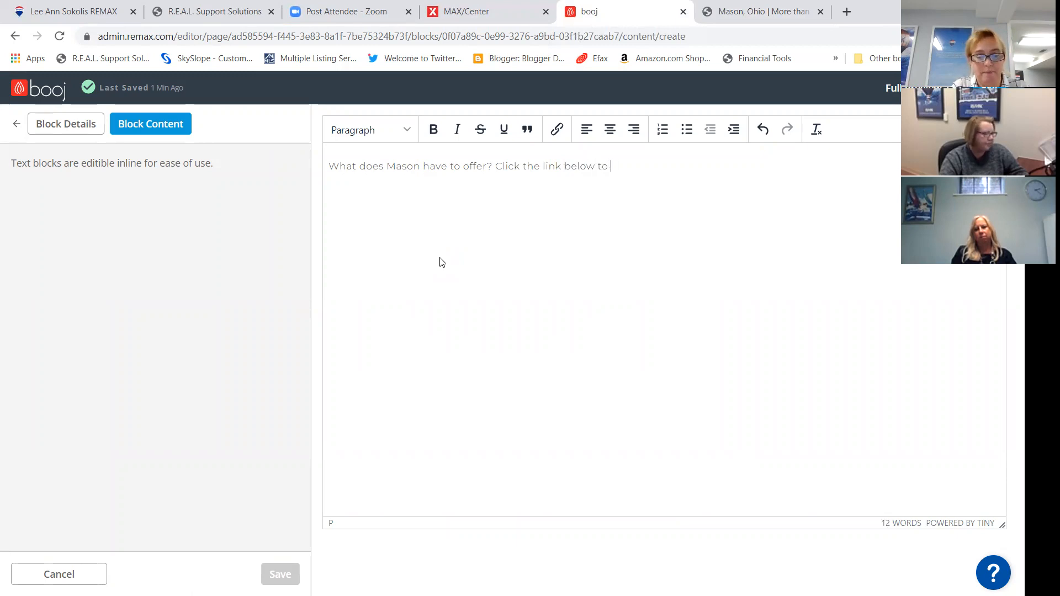
{"action": "type", "text": "lexplore "}
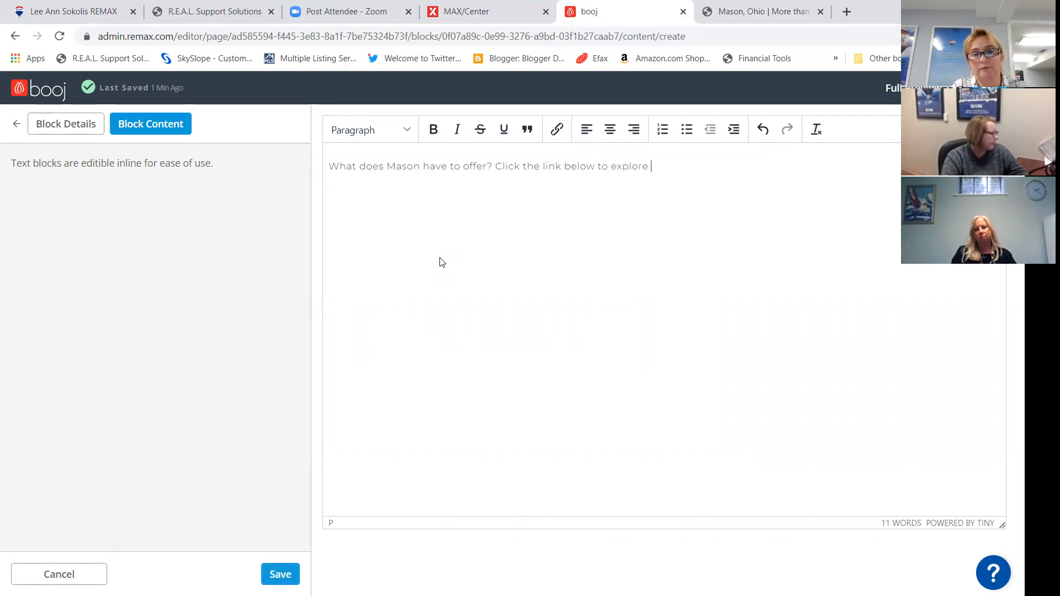
{"action": "type", "text": "the City o"}
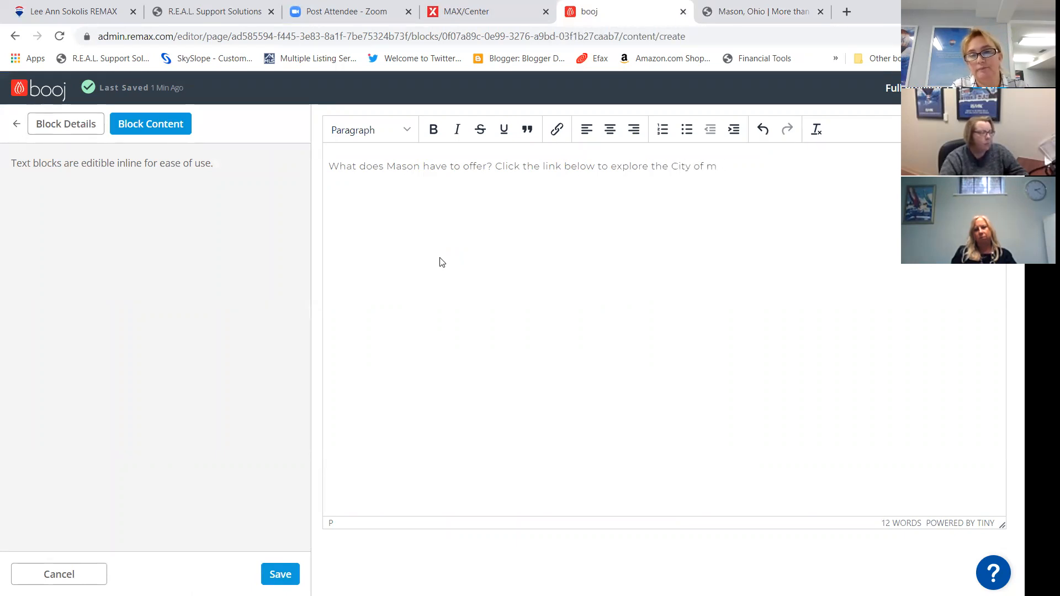
{"action": "type", "text": "f Mason further!"}
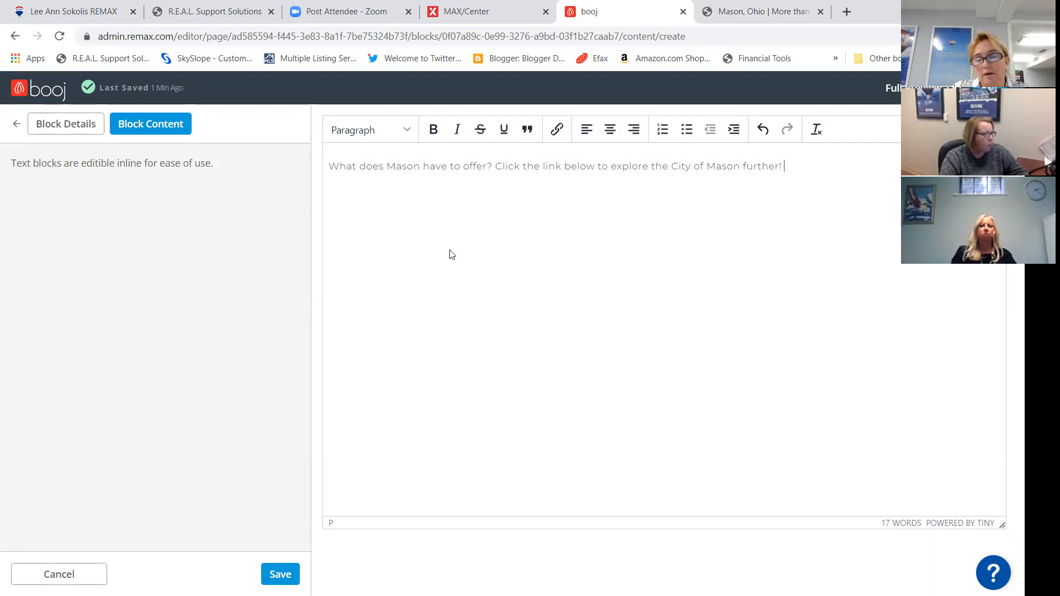
{"action": "key", "text": "Return"}
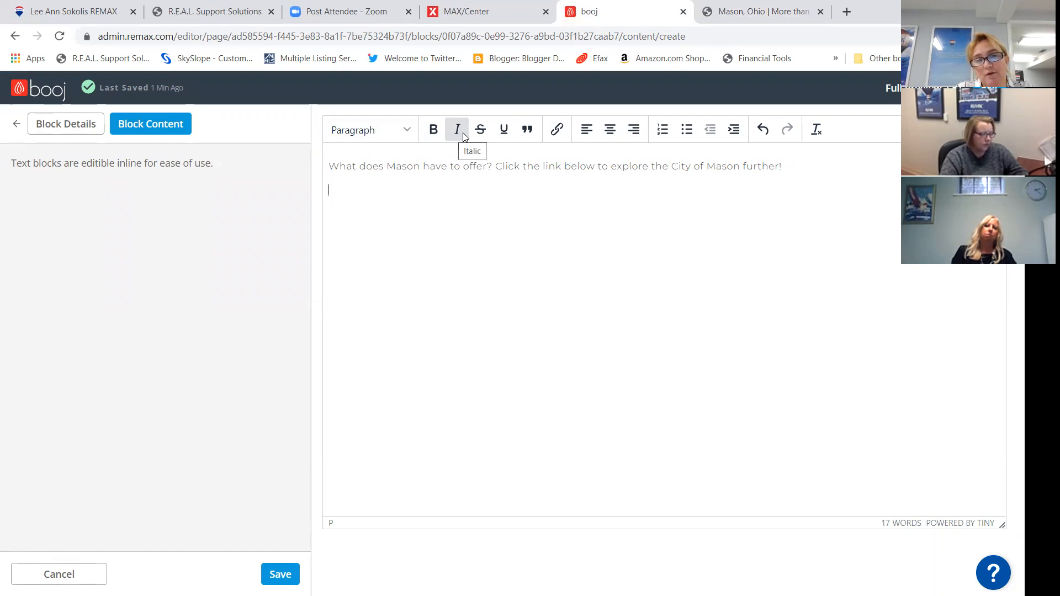
{"action": "left_click", "coordinate": [557, 131]}
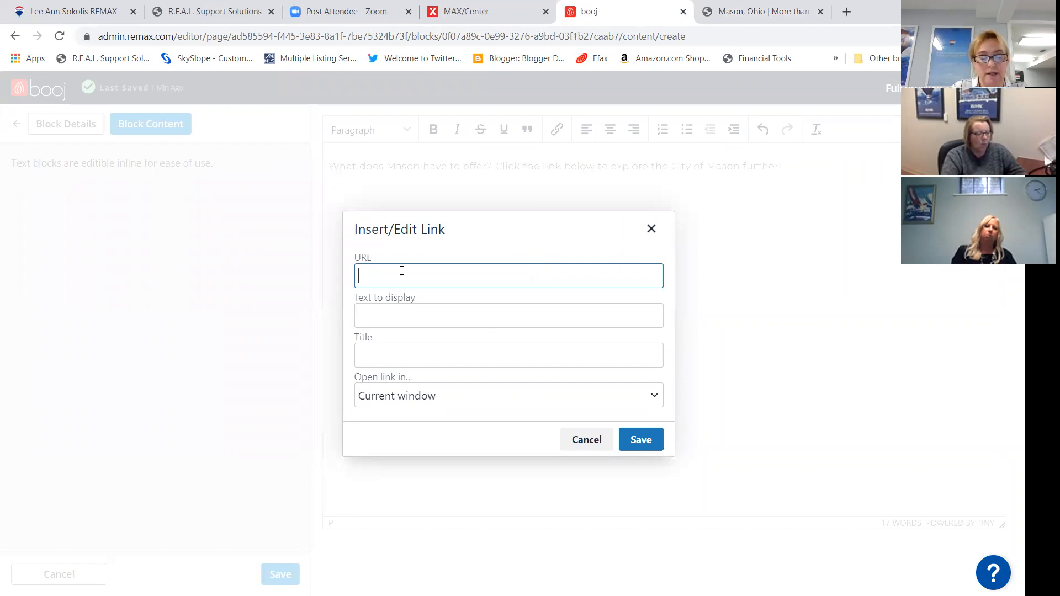
{"action": "key", "text": "ctrl+v"}
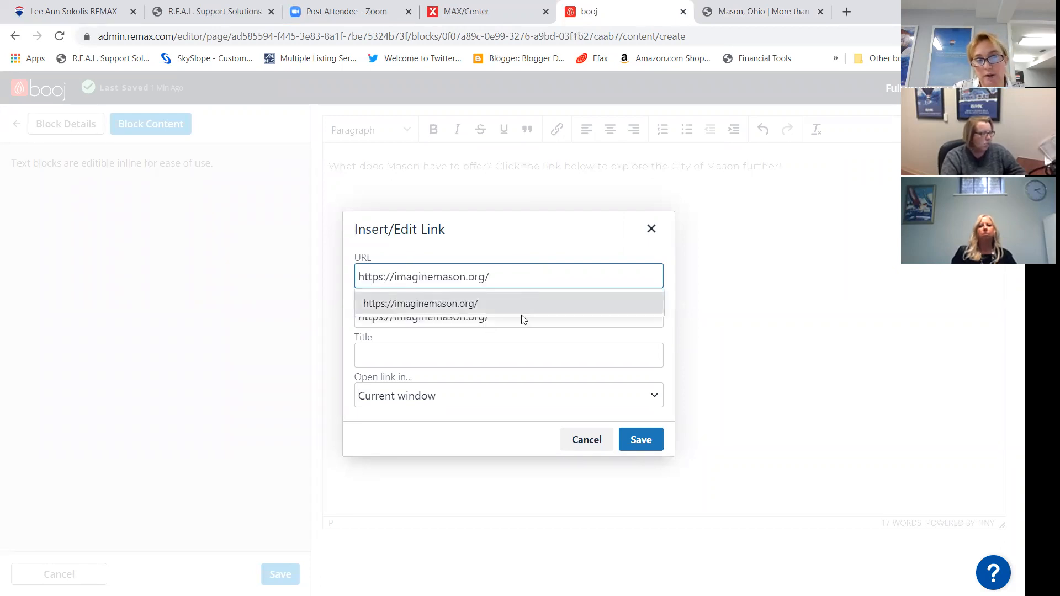
{"action": "left_click", "coordinate": [515, 343]}
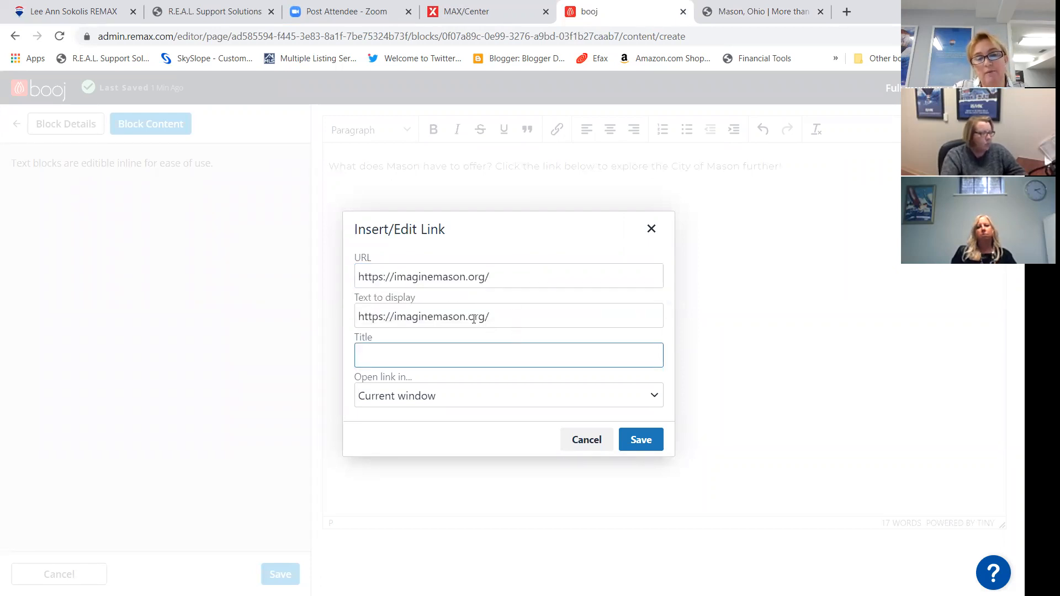
{"action": "left_click", "coordinate": [508, 317]}
{"action": "left_click_drag", "start_coordinate": [507, 316], "coordinate": [343, 324]}
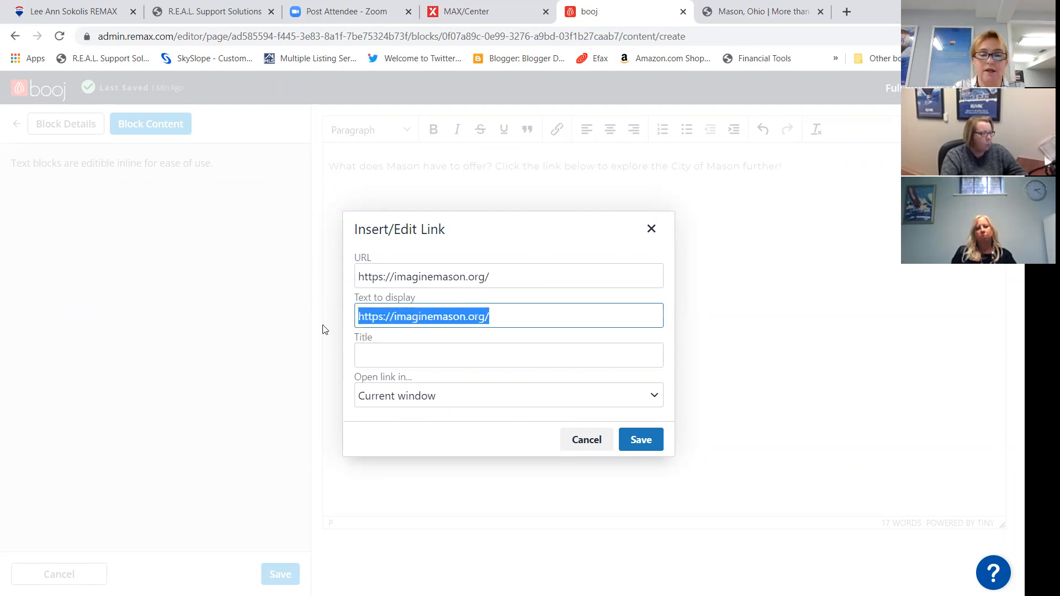
{"action": "type", "text": "Click"}
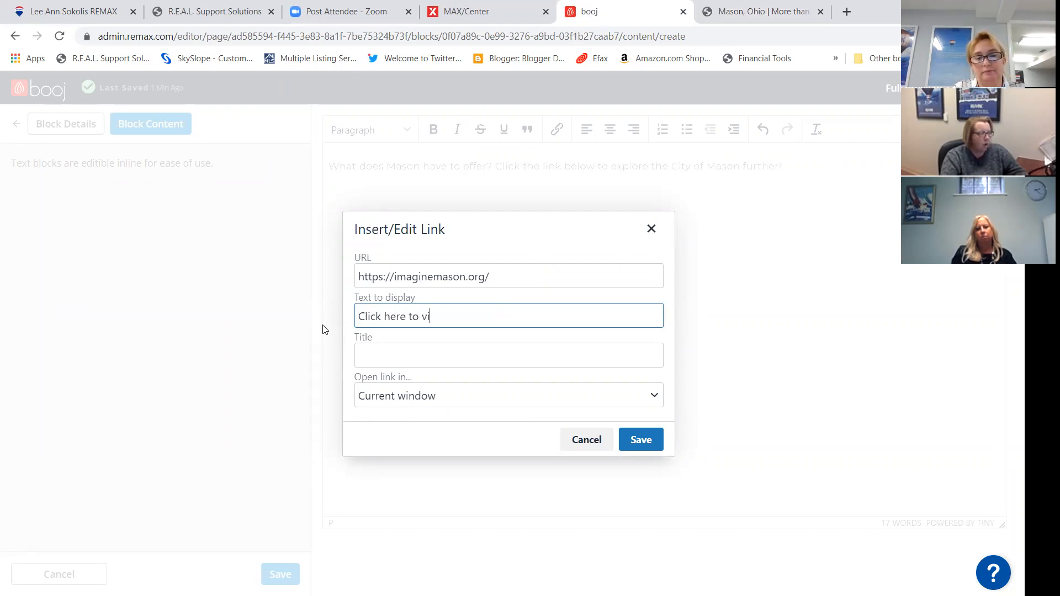
{"action": "type", "text": "here to visit Mason OH"}
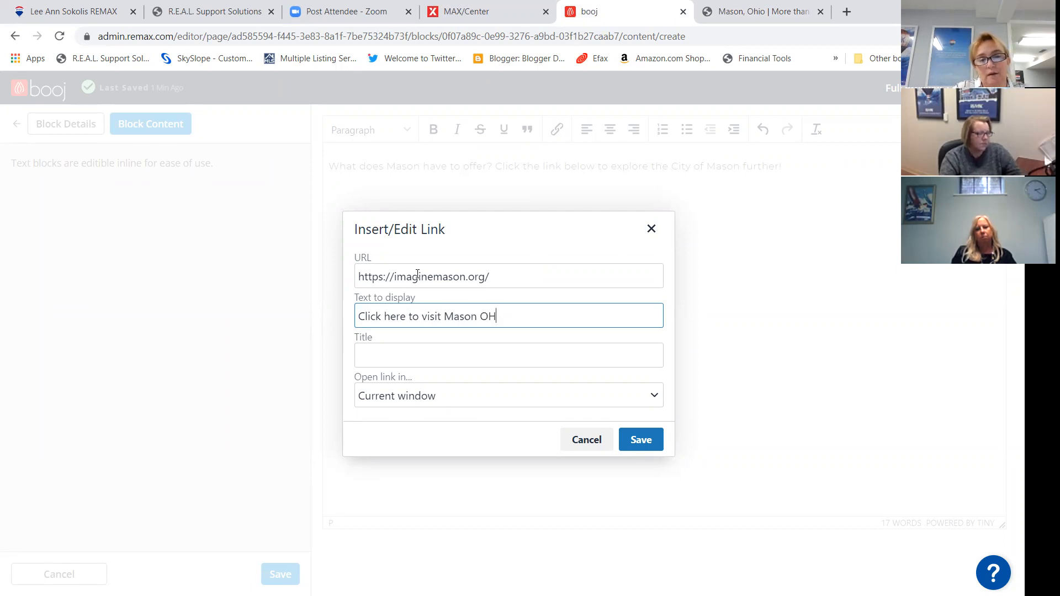
Set the link to open in a new window, leave its title empty, and save the link.
{"action": "left_click", "coordinate": [461, 365]}
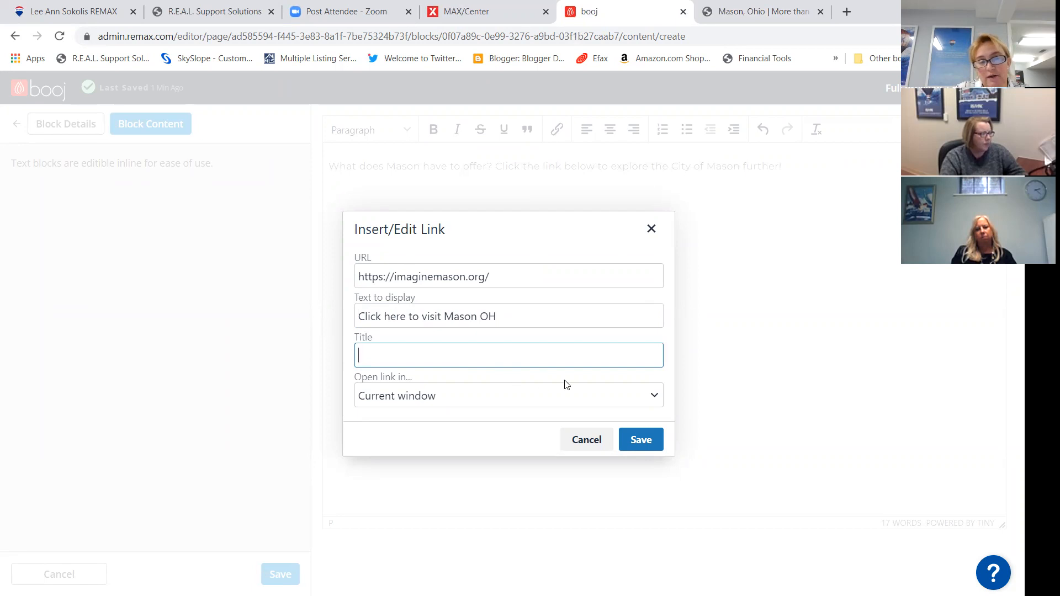
{"action": "left_click", "coordinate": [511, 405]}
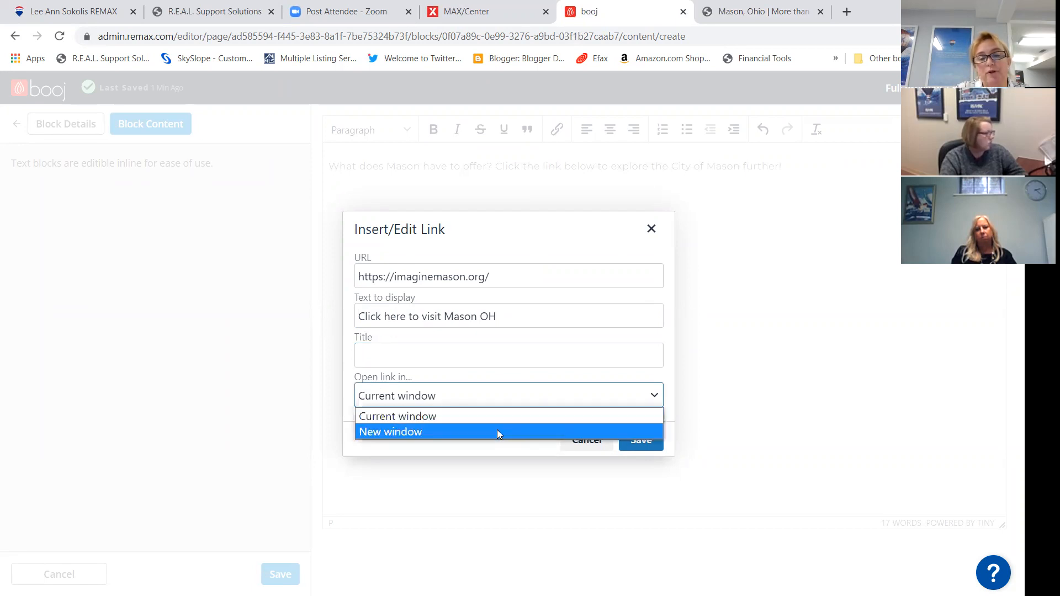
{"action": "left_click", "coordinate": [498, 432]}
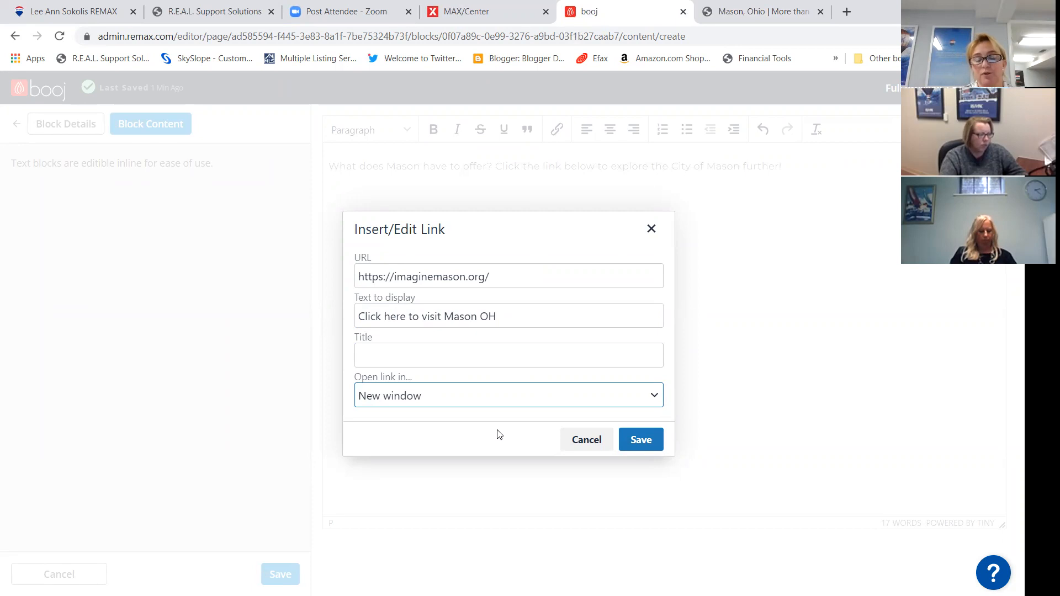
{"action": "left_click", "coordinate": [640, 439]}
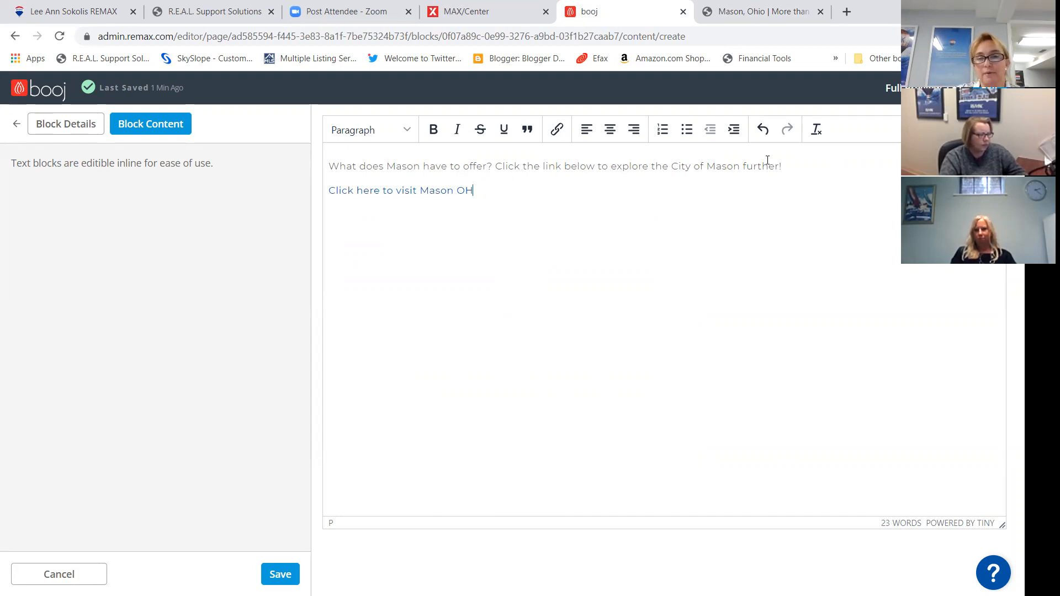
Make the introductory text above the link bold and format it as Header 2.
{"action": "left_click_drag", "start_coordinate": [783, 164], "coordinate": [328, 170]}
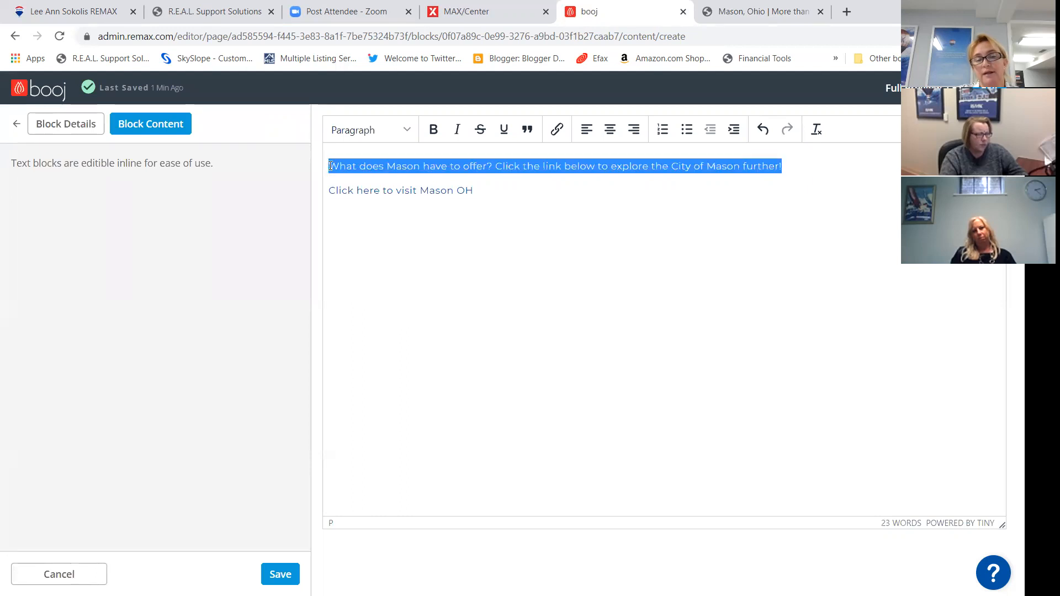
{"action": "left_click", "coordinate": [435, 132]}
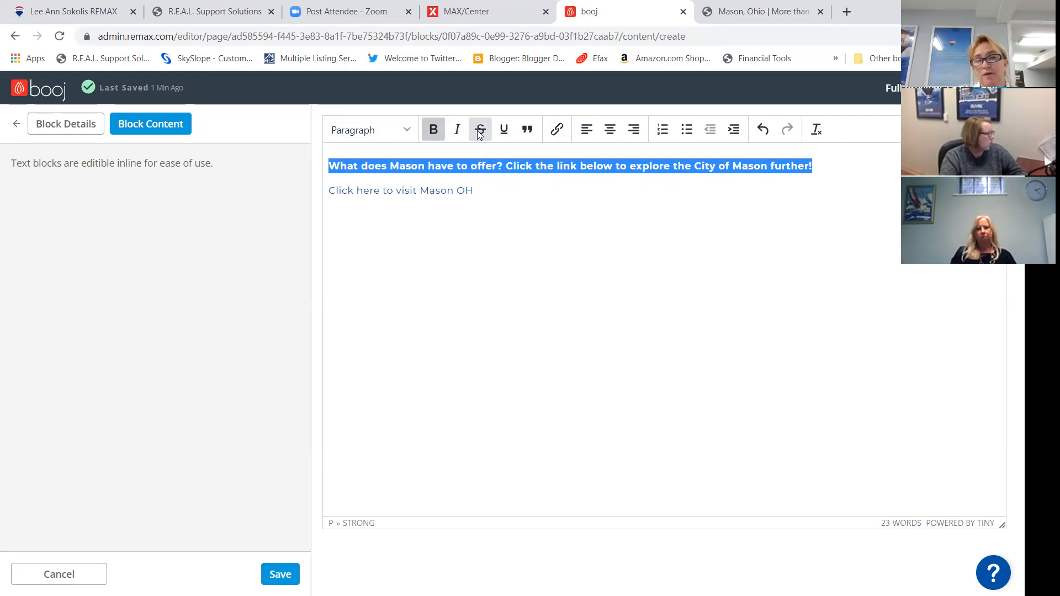
{"action": "left_click", "coordinate": [408, 131]}
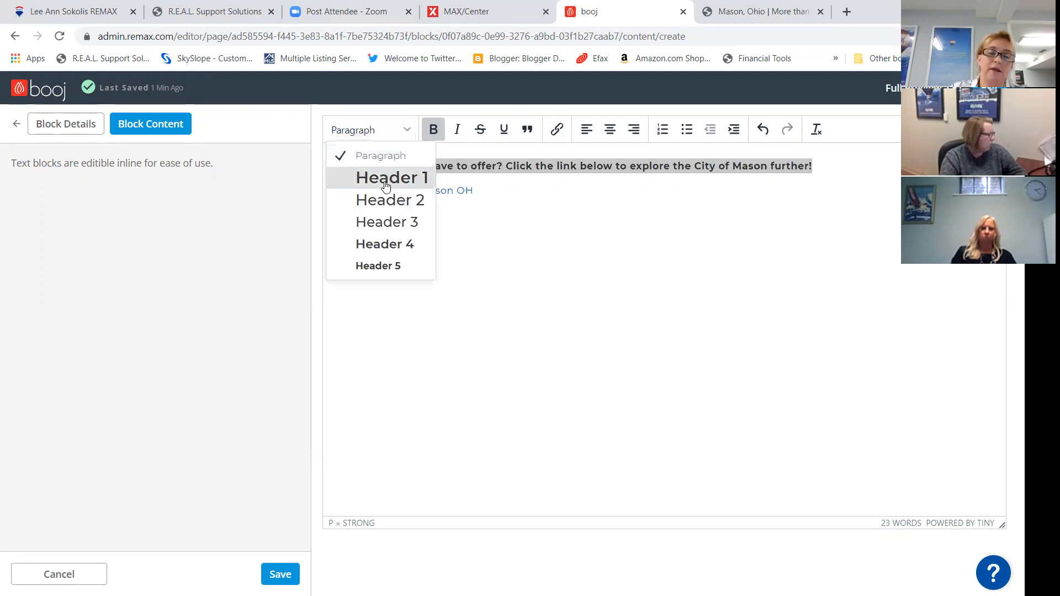
{"action": "left_click", "coordinate": [351, 199]}
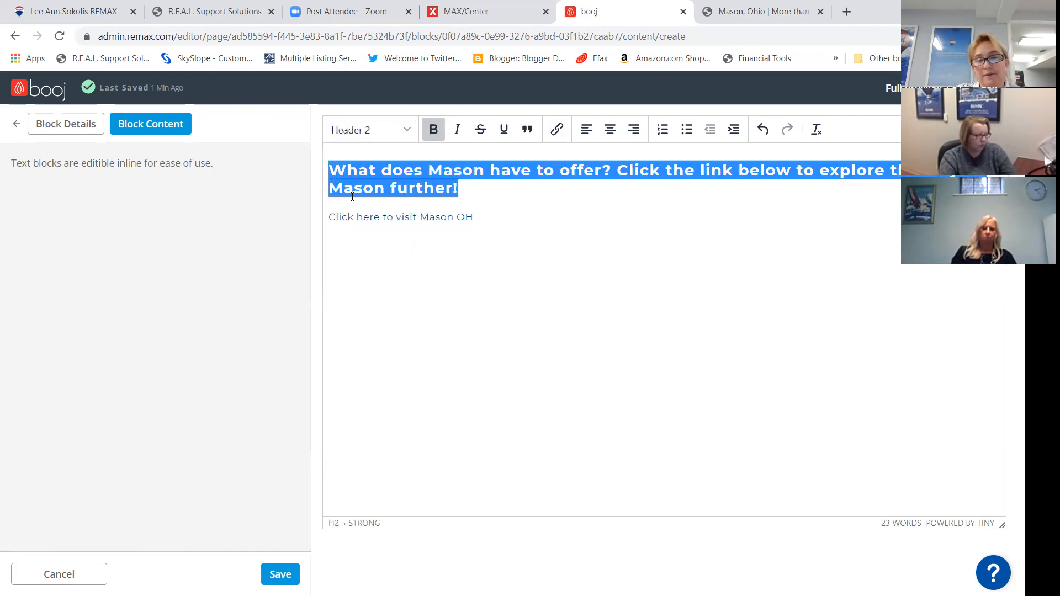
{"action": "left_click", "coordinate": [486, 220]}
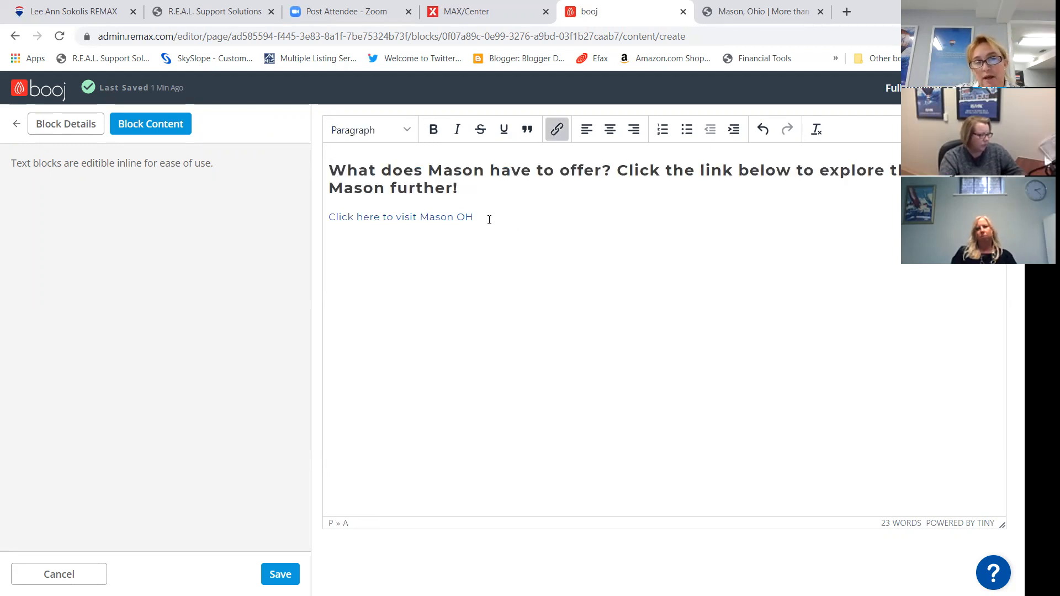
Format the "Click here to visit Mason OH" link as Header 2 and save the text block.
{"action": "left_click_drag", "start_coordinate": [489, 217], "coordinate": [303, 220]}
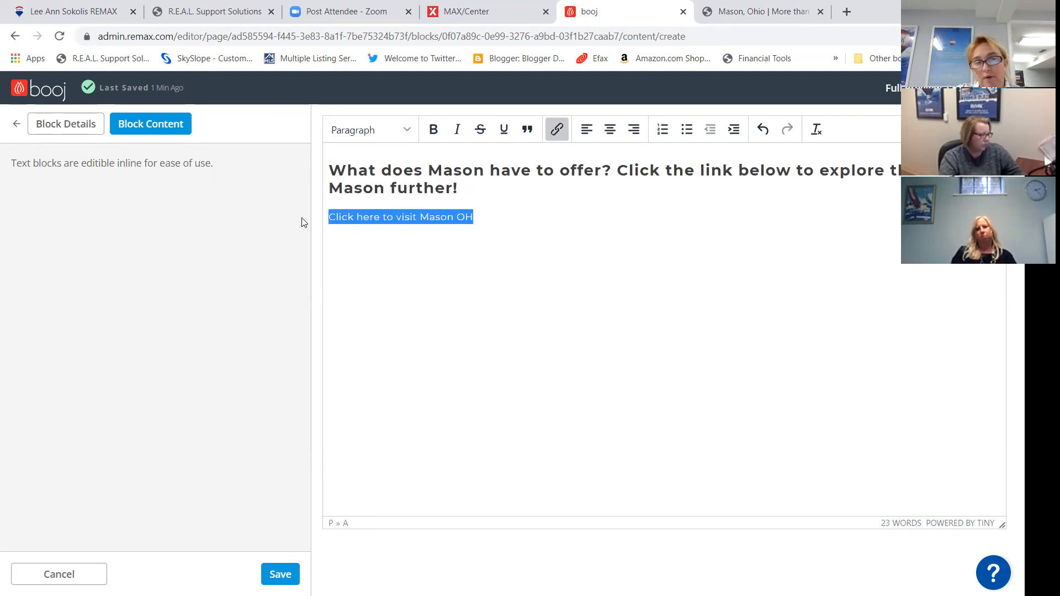
{"action": "left_click", "coordinate": [345, 136]}
{"action": "left_click", "coordinate": [341, 199]}
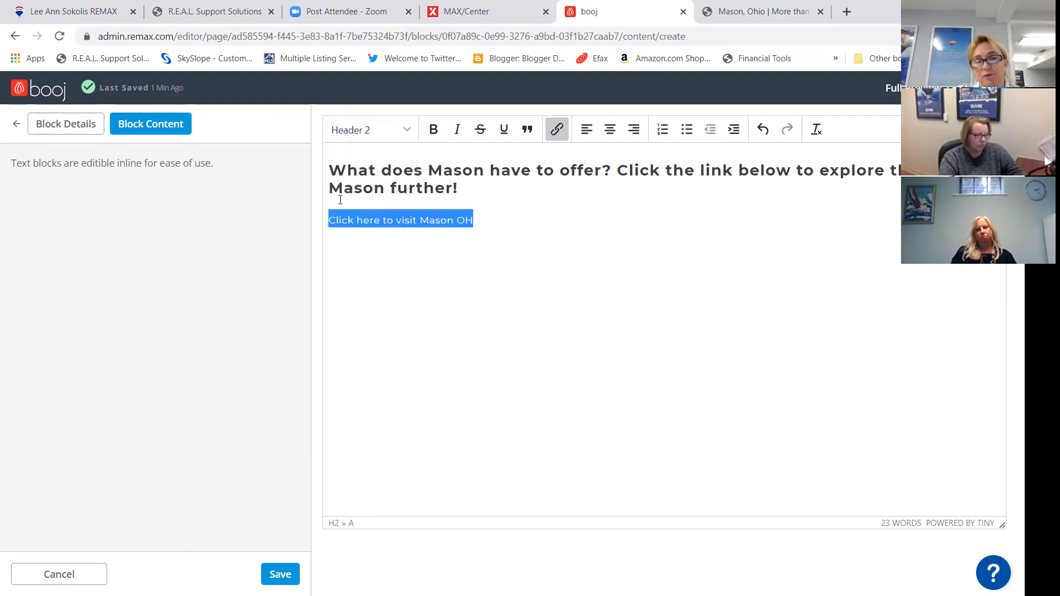
{"action": "left_click", "coordinate": [376, 282]}
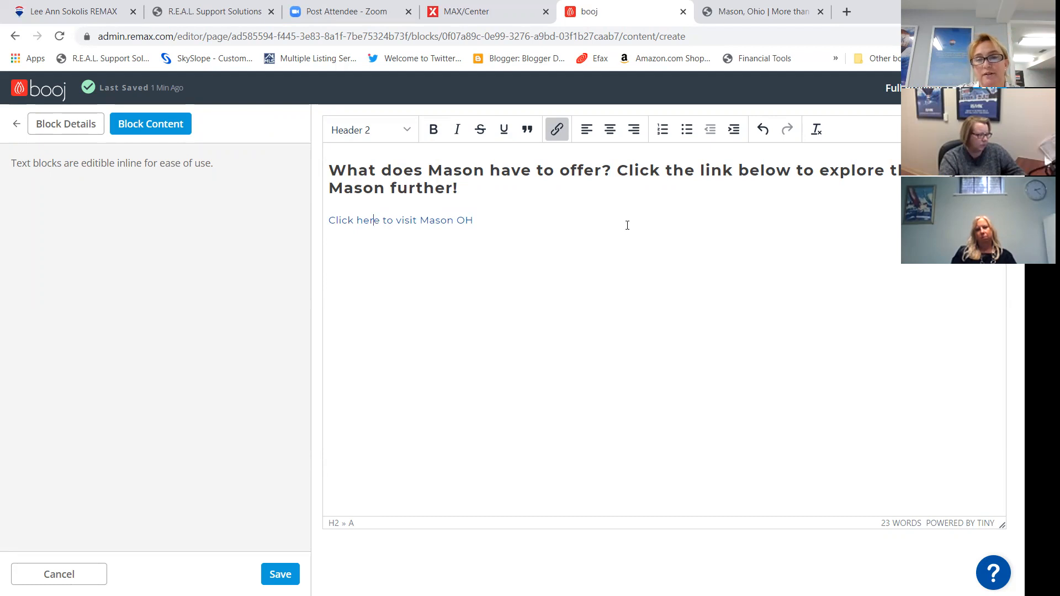
{"action": "left_click", "coordinate": [285, 574]}
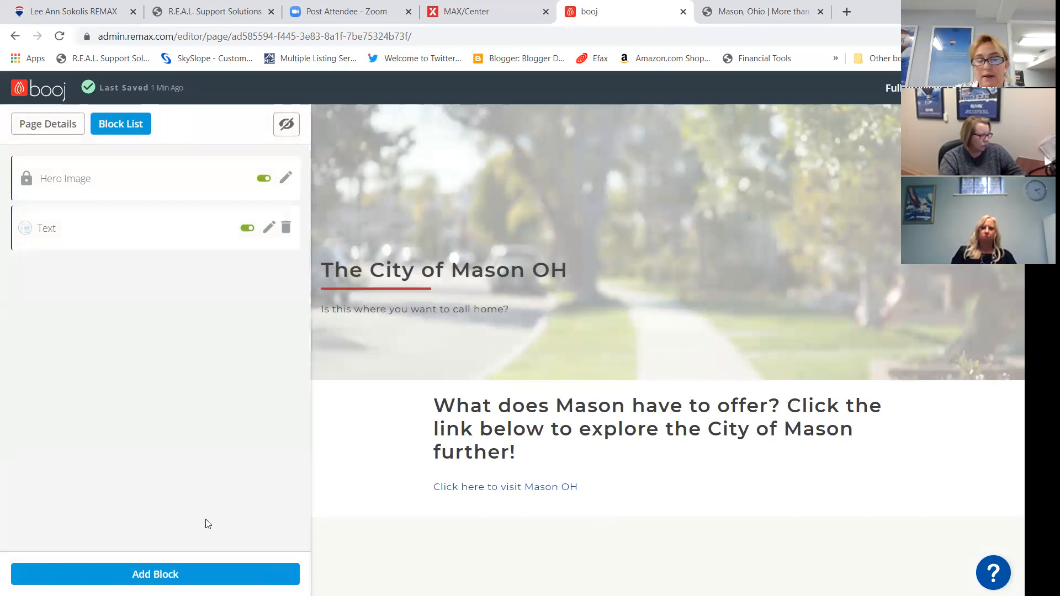
Add a Saved Search Block to the page below the text block.
{"action": "left_click", "coordinate": [185, 575]}
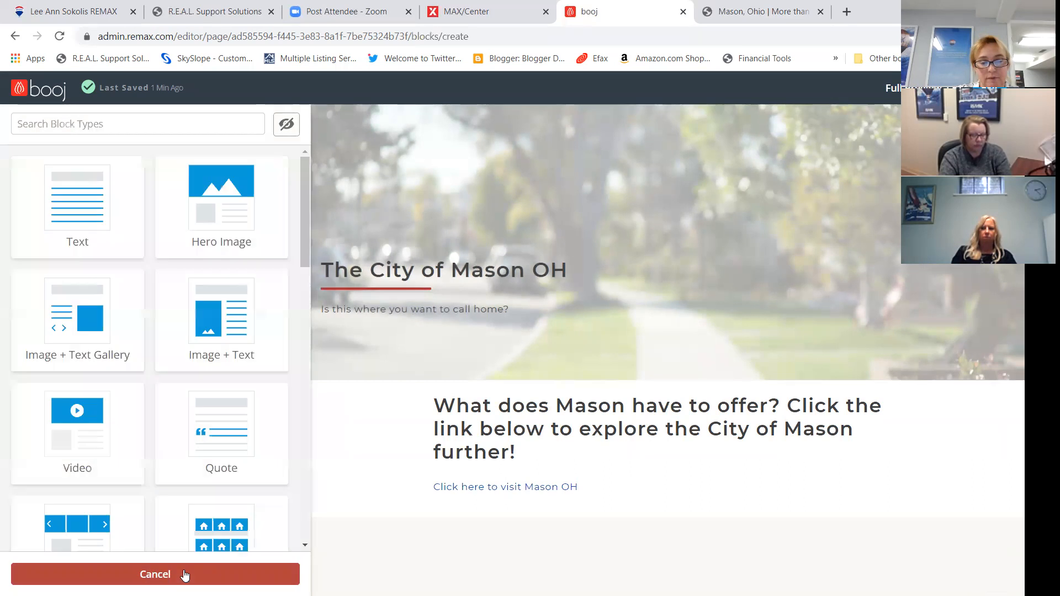
{"action": "scroll", "coordinate": [191, 405], "scroll_direction": "down", "scroll_amount": 4}
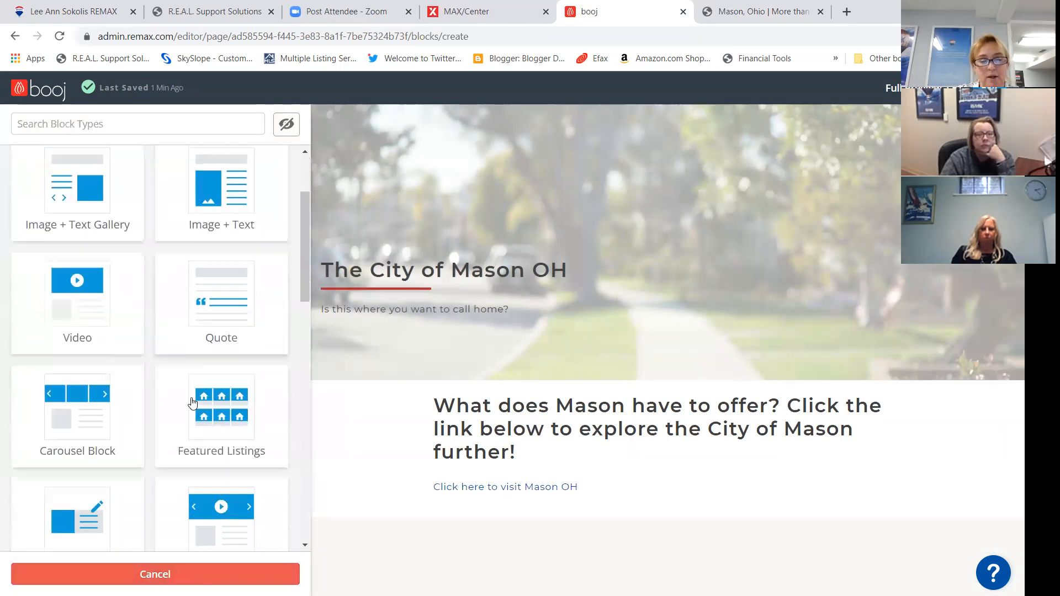
{"action": "scroll", "coordinate": [190, 403], "scroll_direction": "down", "scroll_amount": 5}
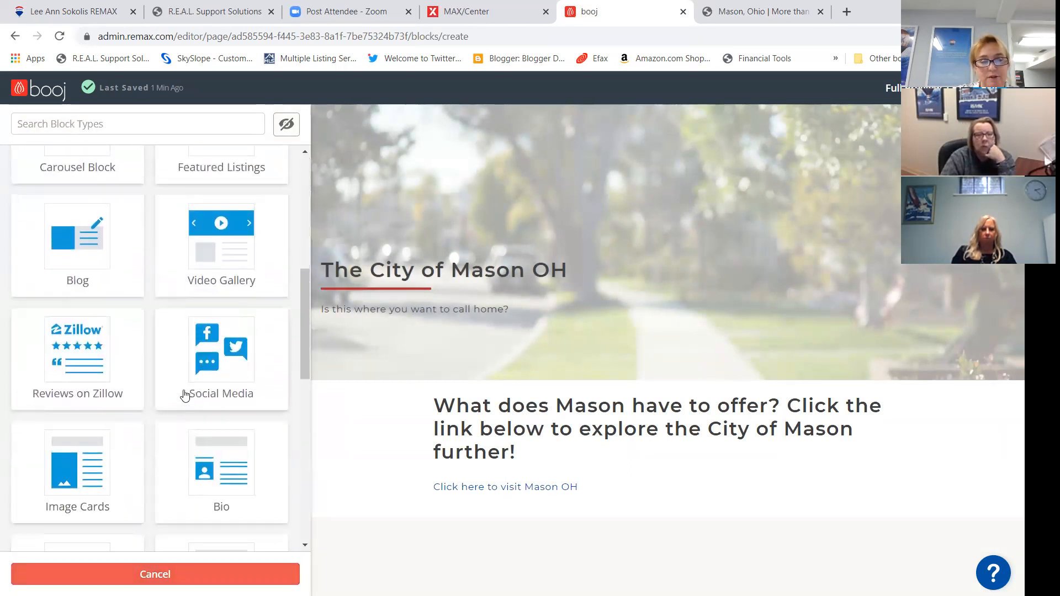
{"action": "scroll", "coordinate": [185, 395], "scroll_direction": "down", "scroll_amount": 4}
{"action": "scroll", "coordinate": [185, 395], "scroll_direction": "down", "scroll_amount": 3}
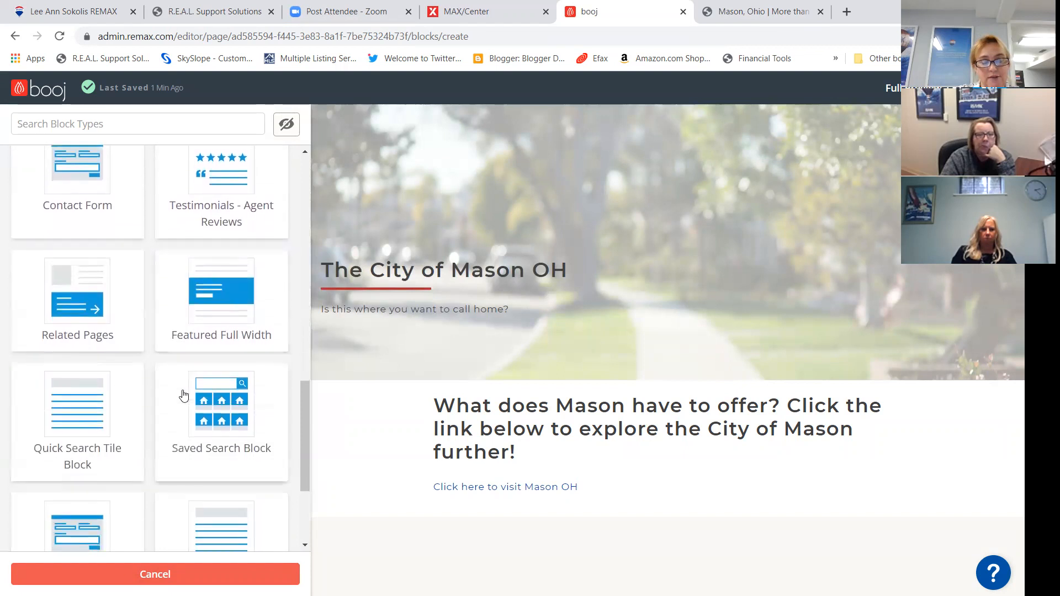
{"action": "scroll", "coordinate": [183, 395], "scroll_direction": "down", "scroll_amount": 2}
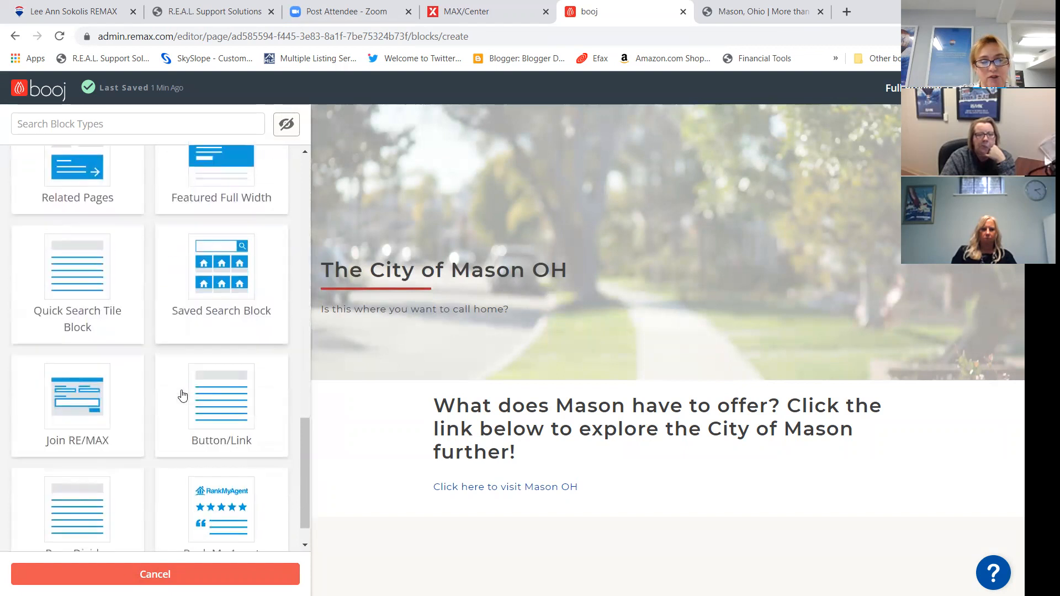
{"action": "left_click", "coordinate": [213, 287]}
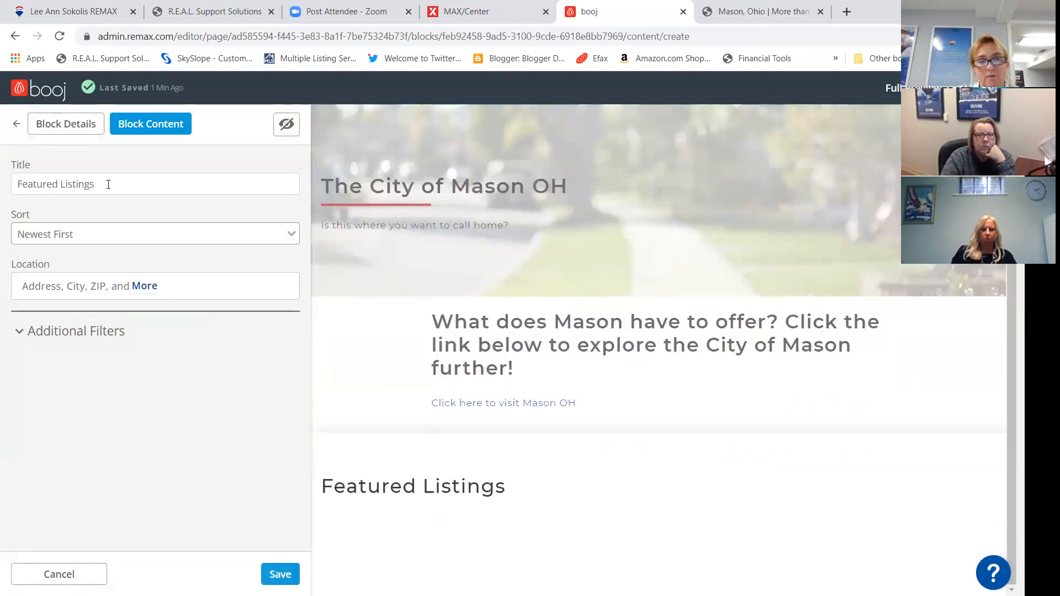
Extend the block title to "Featured Listings In Mason" and review the sort options, keeping Newest First.
{"action": "left_click", "coordinate": [108, 184]}
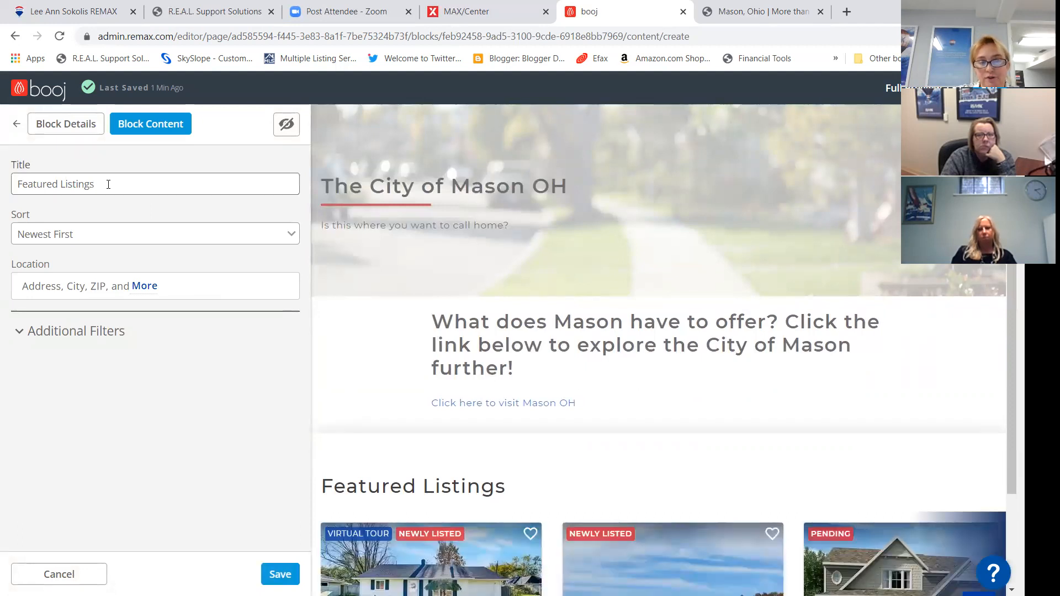
{"action": "type", "text": "In"}
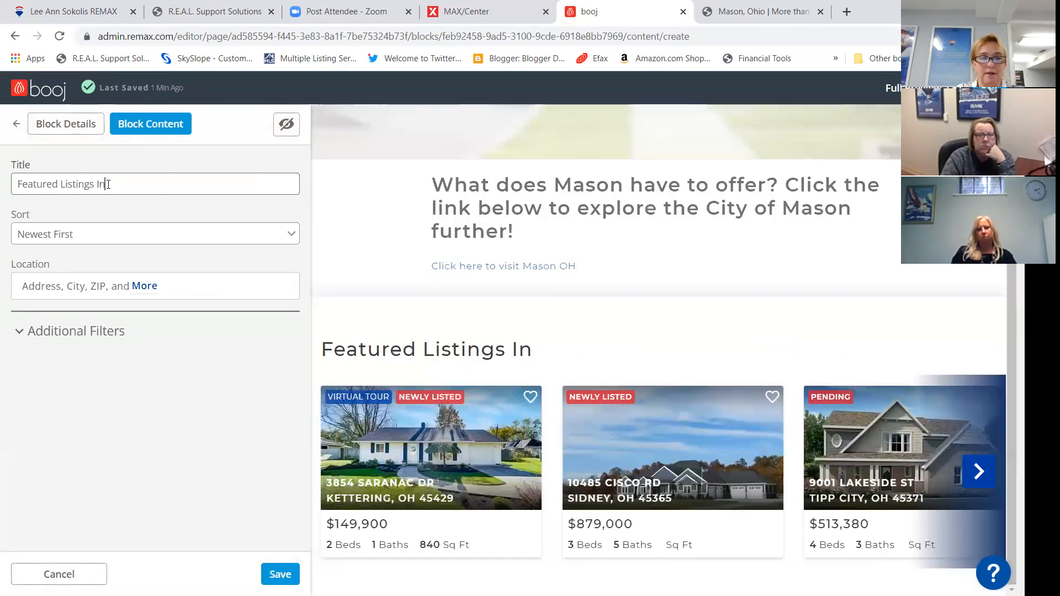
{"action": "type", "text": " Mason"}
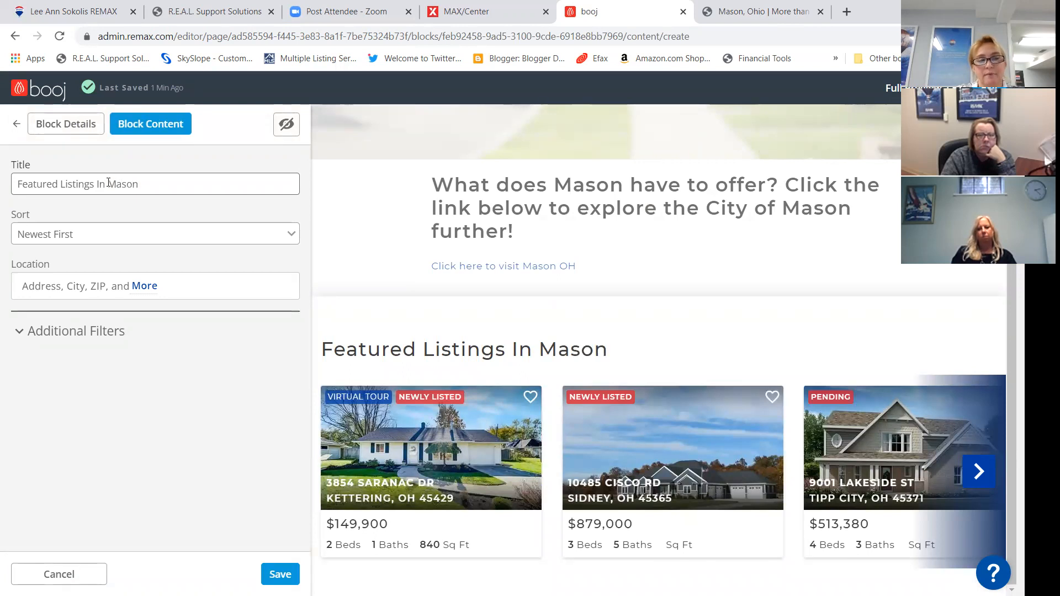
{"action": "left_click", "coordinate": [128, 238]}
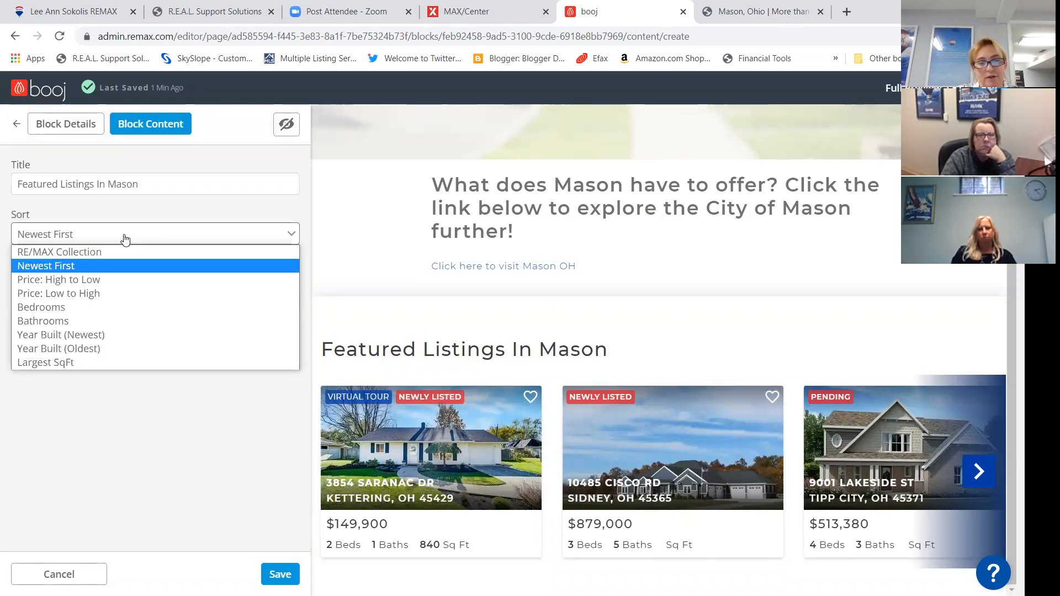
Set the saved search location to the city of Mason, OH and its View More button to View on Map.
{"action": "left_click", "coordinate": [126, 286]}
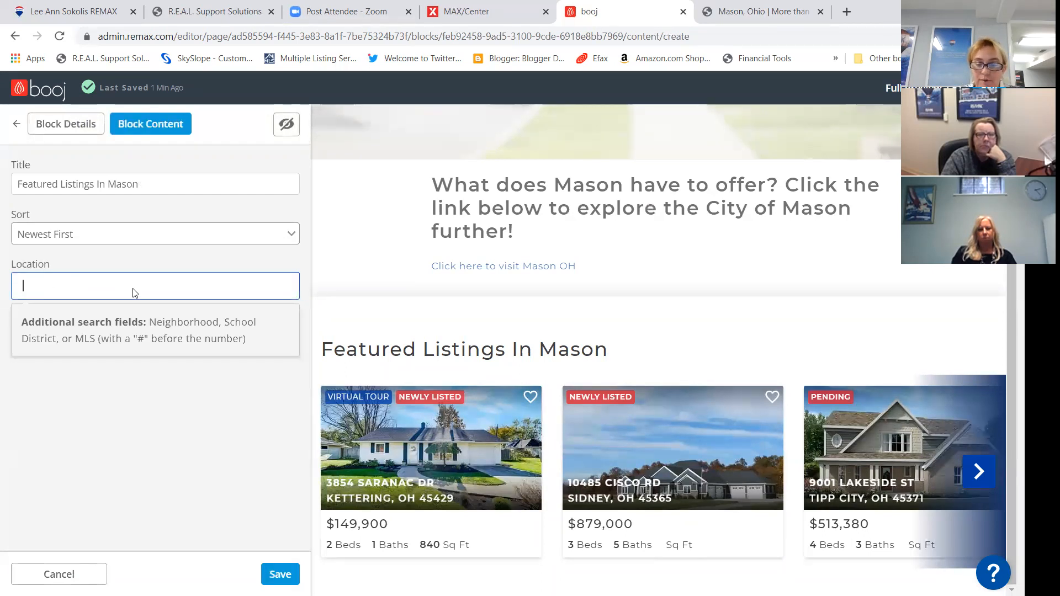
{"action": "type", "text": "mason"}
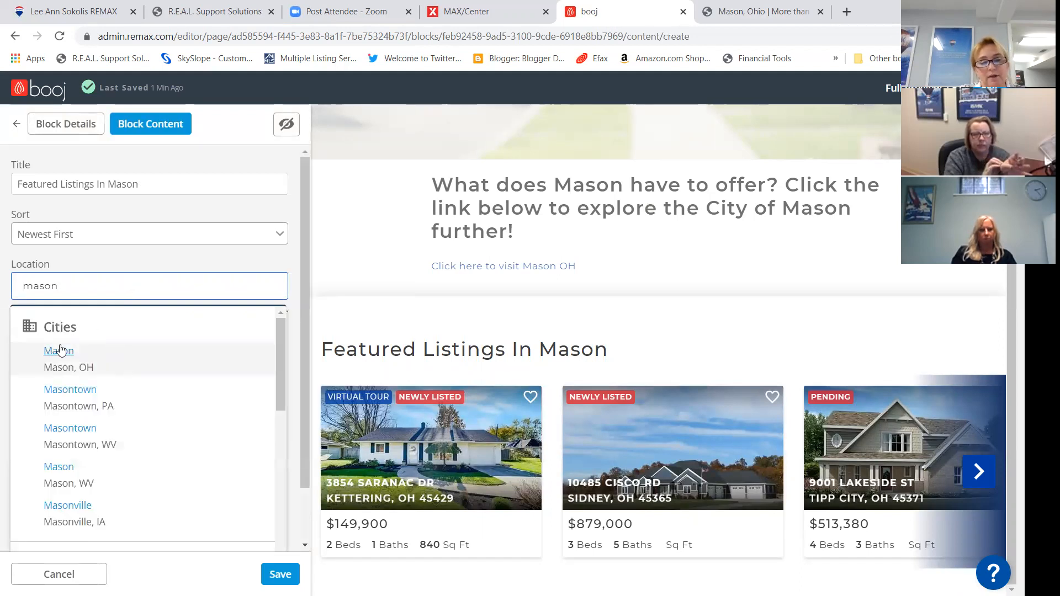
{"action": "left_click", "coordinate": [66, 354]}
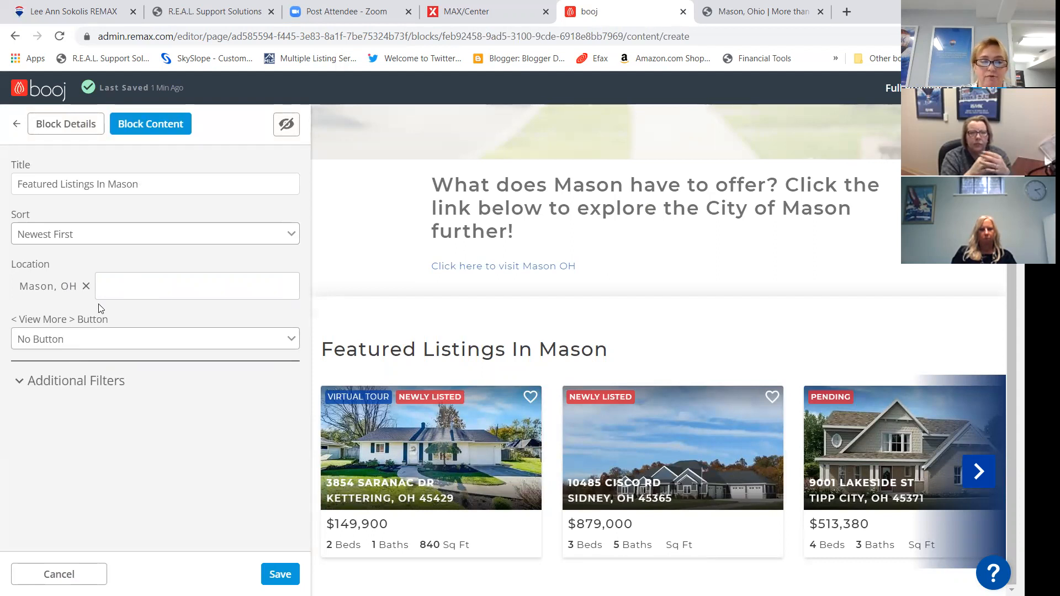
{"action": "left_click", "coordinate": [95, 340]}
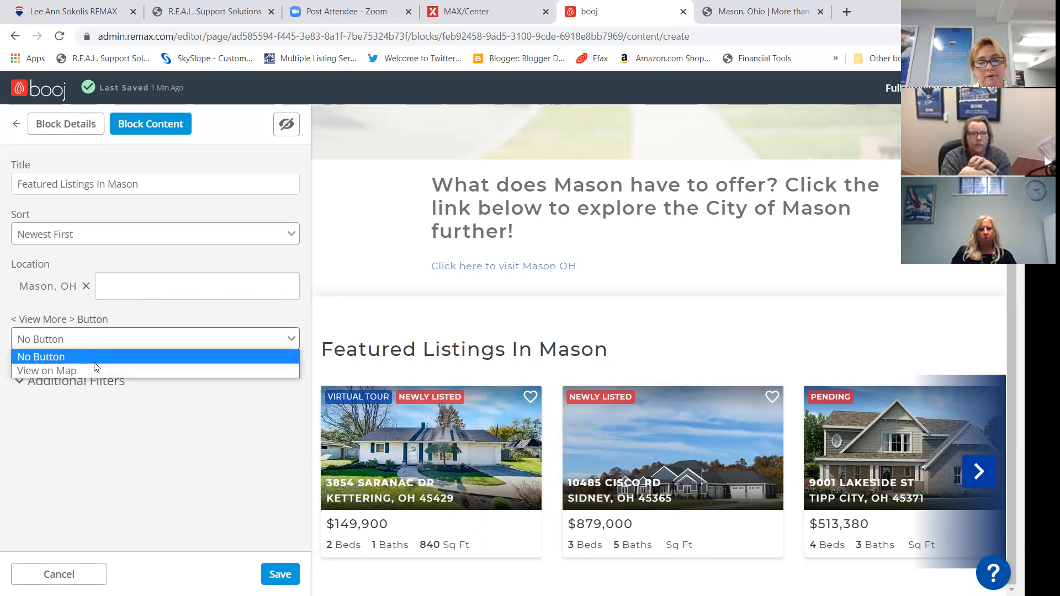
{"action": "left_click", "coordinate": [95, 371]}
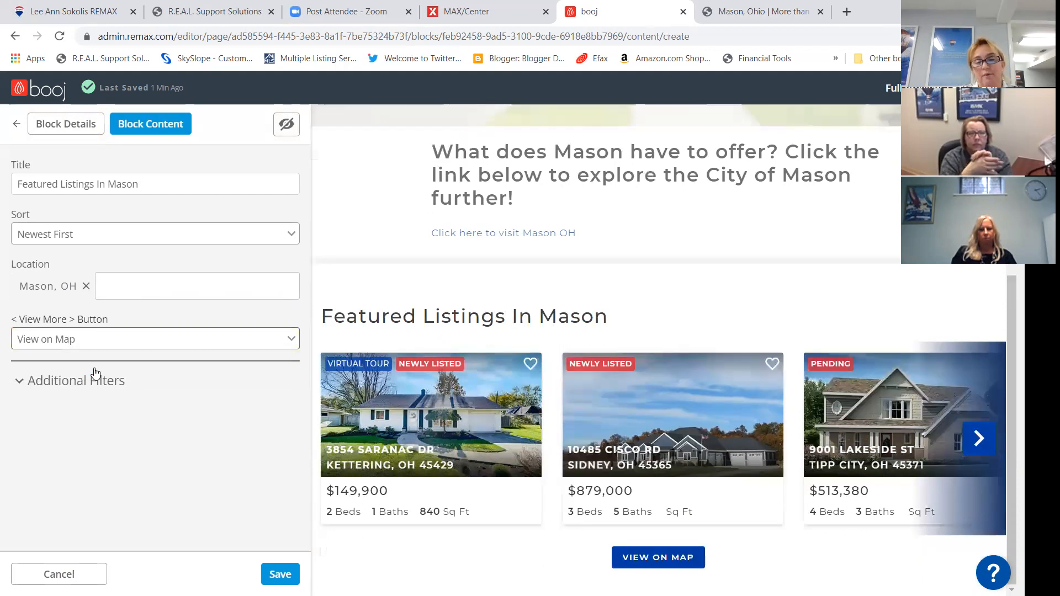
Expand the saved search's additional filters and restrict the listing status to For Sale.
{"action": "left_click", "coordinate": [68, 382]}
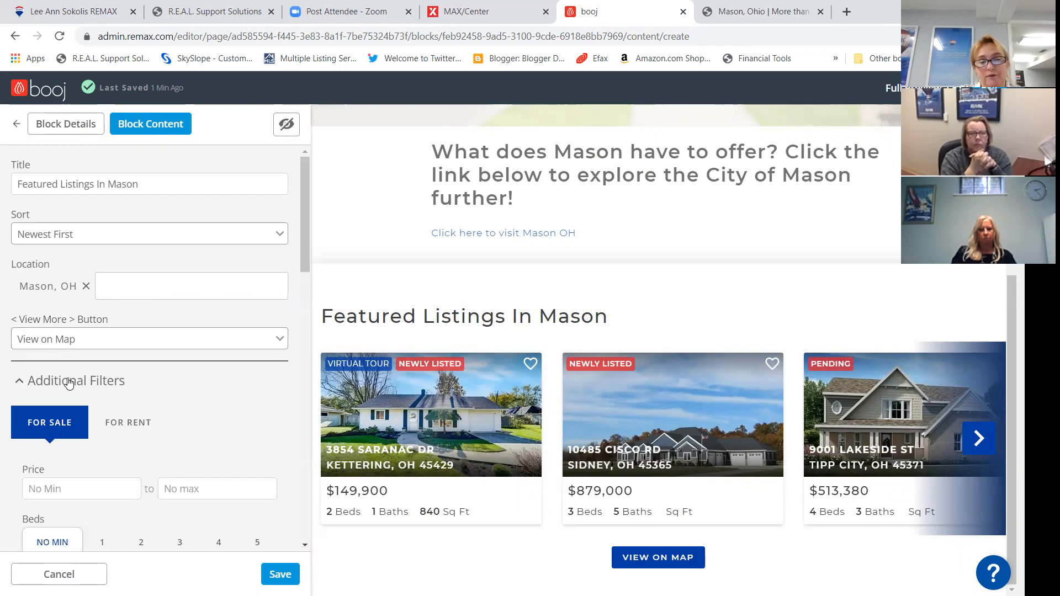
{"action": "scroll", "coordinate": [155, 397], "scroll_direction": "down", "scroll_amount": 3}
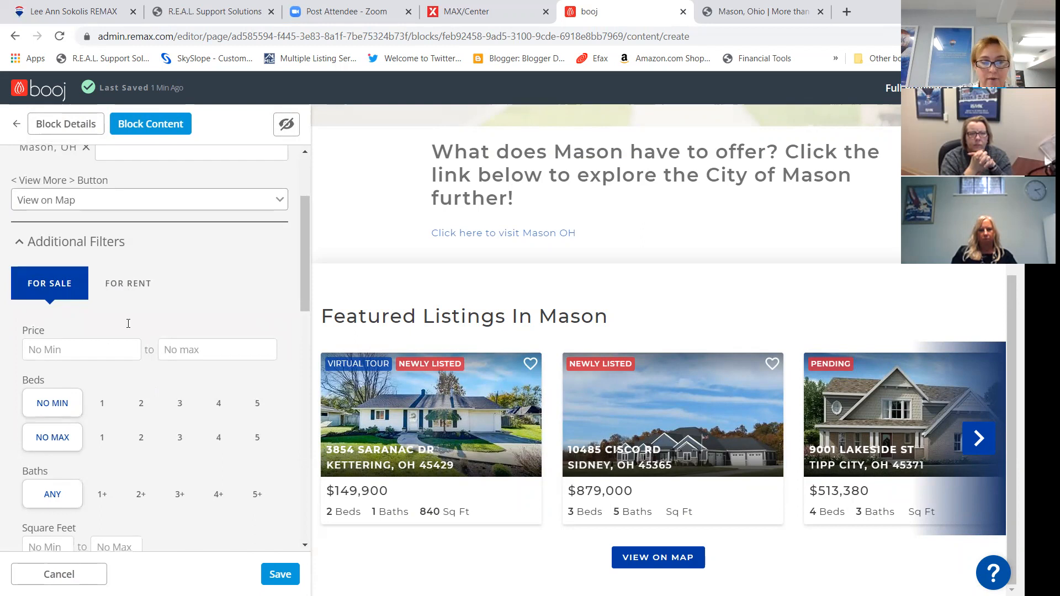
{"action": "scroll", "coordinate": [128, 323], "scroll_direction": "down", "scroll_amount": 1}
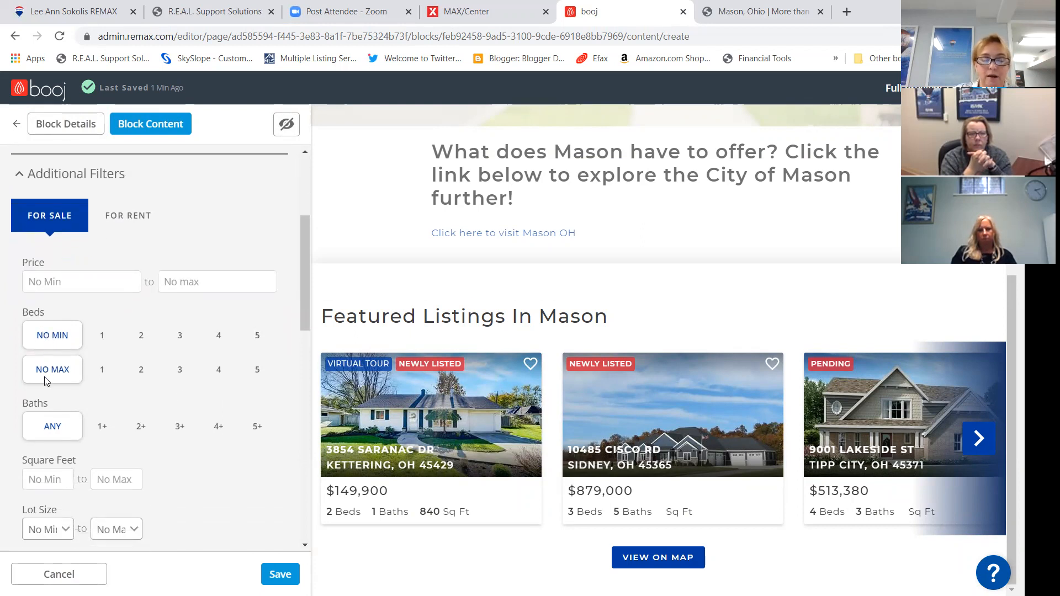
{"action": "scroll", "coordinate": [49, 417], "scroll_direction": "down", "scroll_amount": 2}
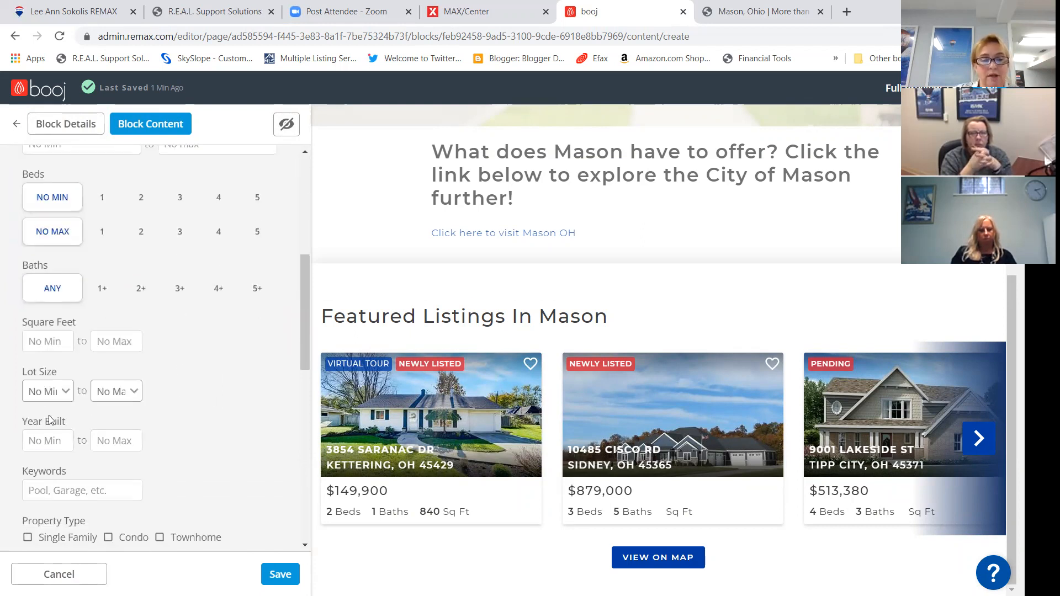
{"action": "scroll", "coordinate": [48, 415], "scroll_direction": "down", "scroll_amount": 1}
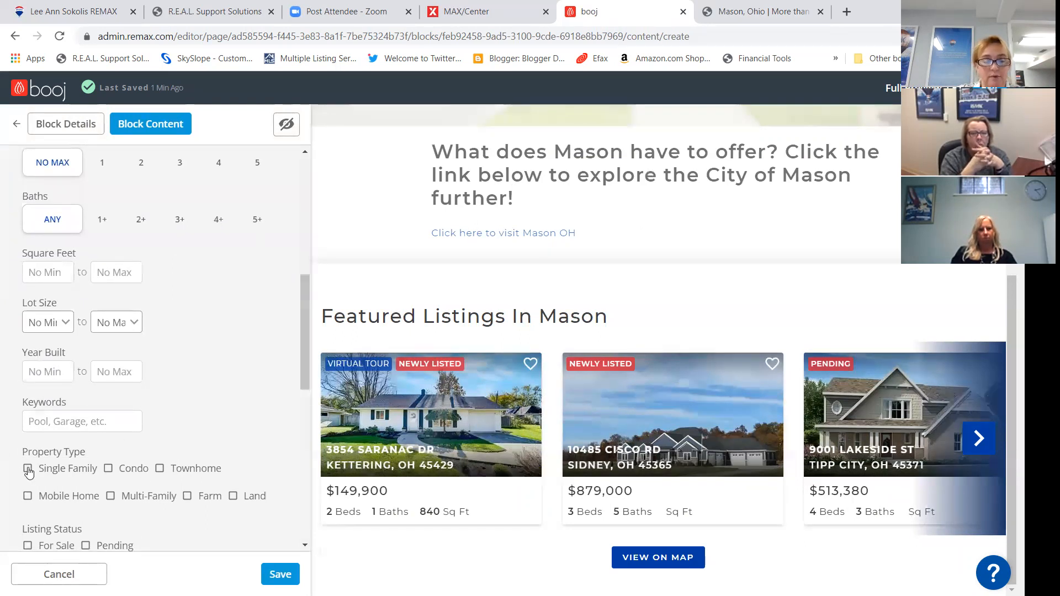
{"action": "scroll", "coordinate": [122, 491], "scroll_direction": "down", "scroll_amount": 2}
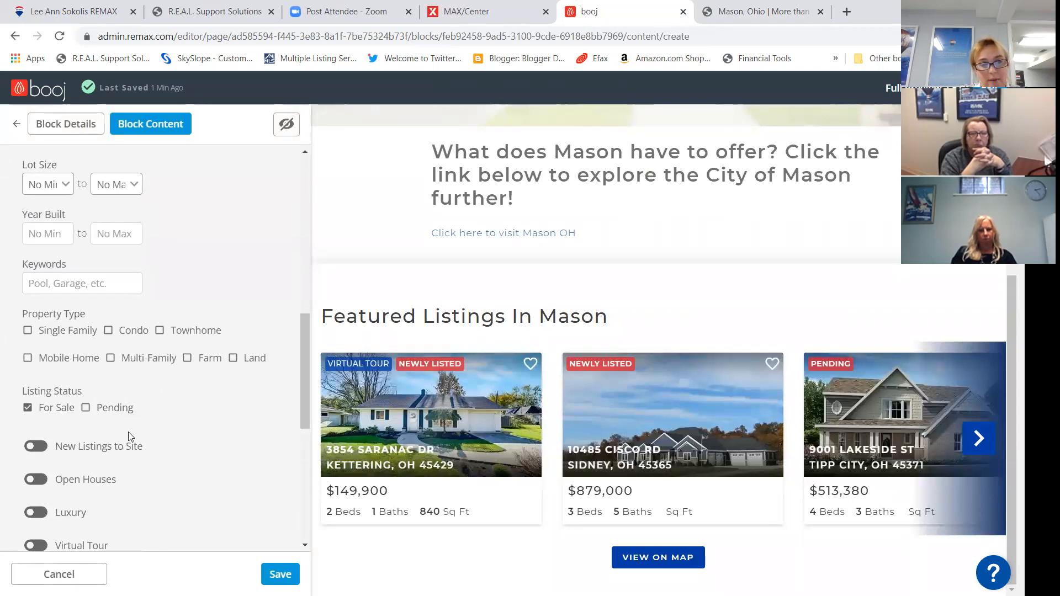
{"action": "scroll", "coordinate": [194, 442], "scroll_direction": "down", "scroll_amount": 1}
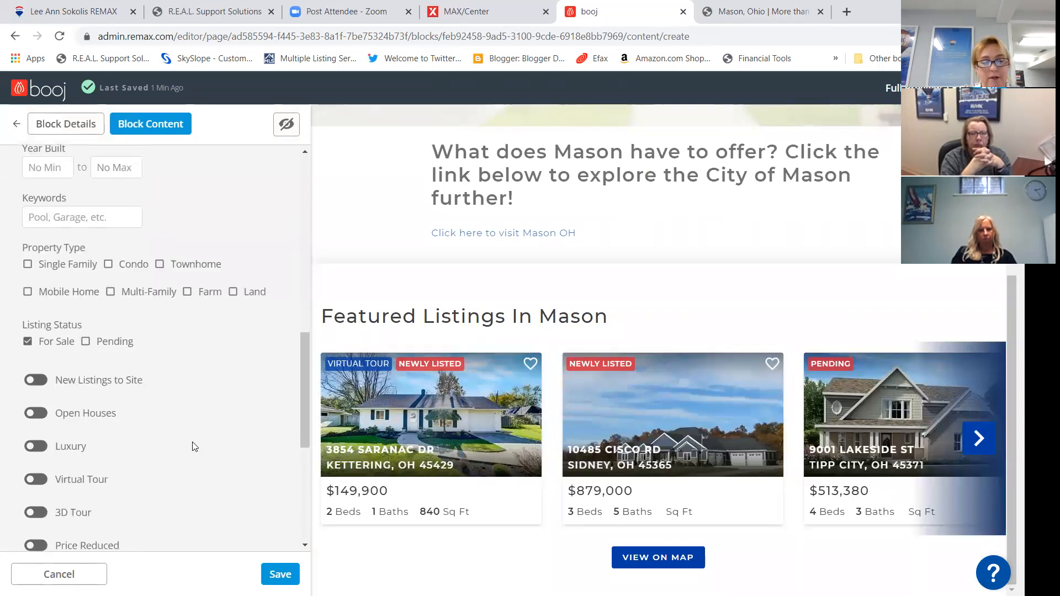
Enable New Listings to Site with a 3 Days range, leave the remaining filters as they are, and save the block.
{"action": "left_click", "coordinate": [39, 377]}
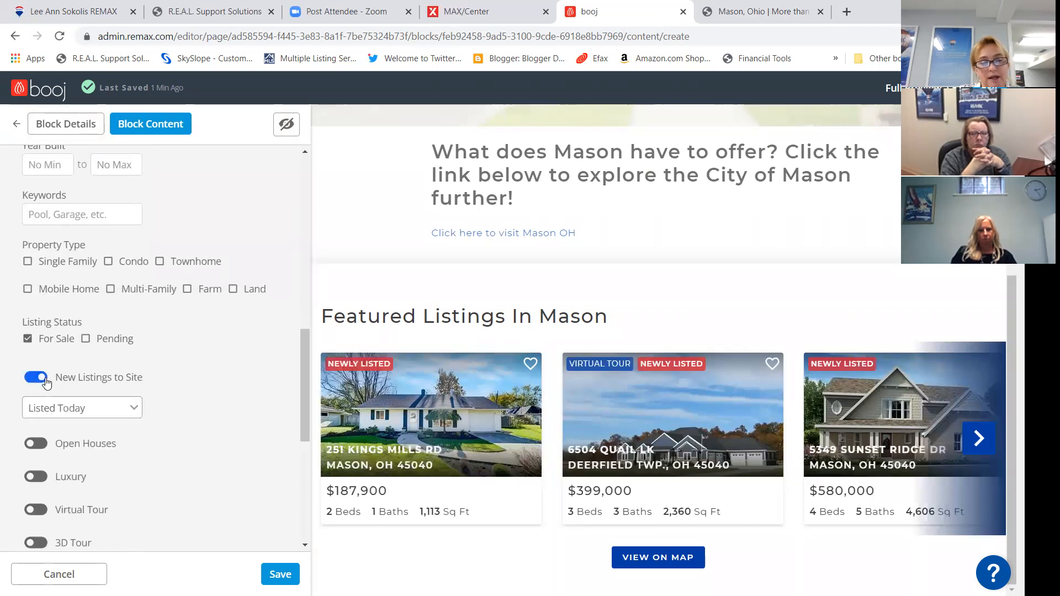
{"action": "left_click", "coordinate": [65, 407]}
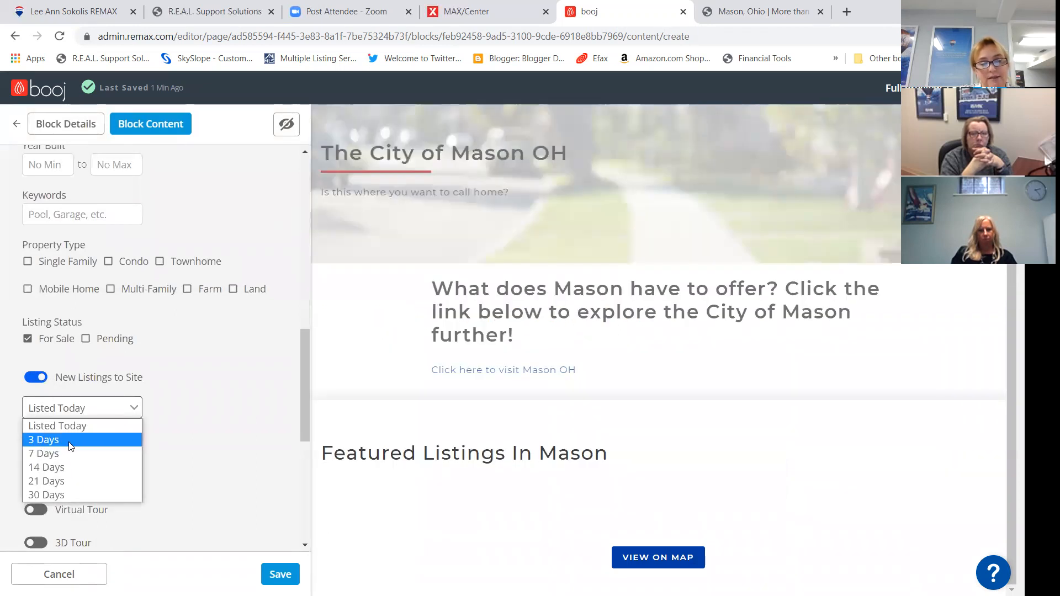
{"action": "left_click", "coordinate": [71, 441]}
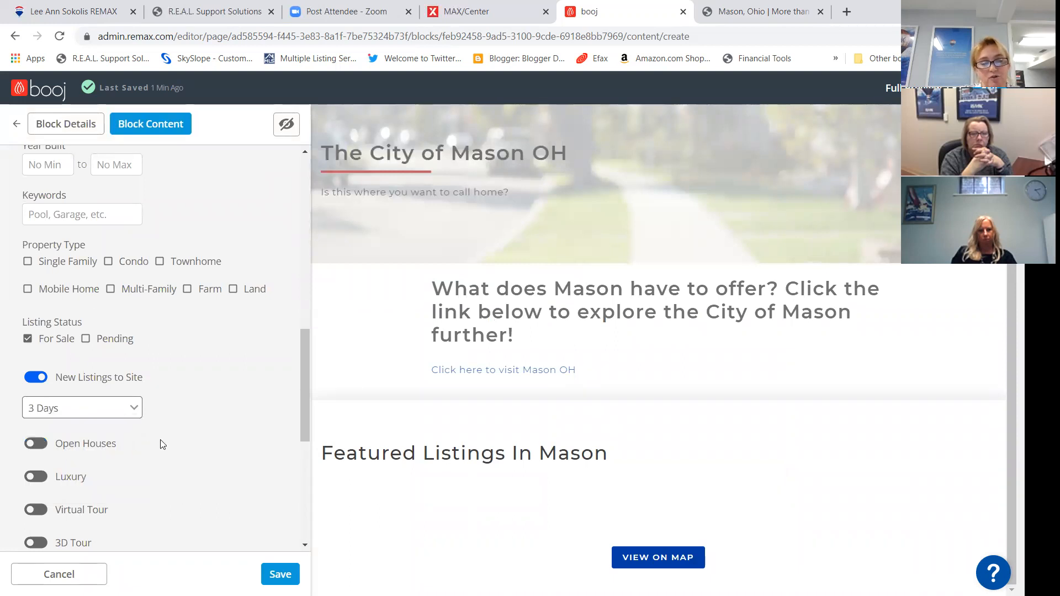
{"action": "scroll", "coordinate": [162, 445], "scroll_direction": "down", "scroll_amount": 3}
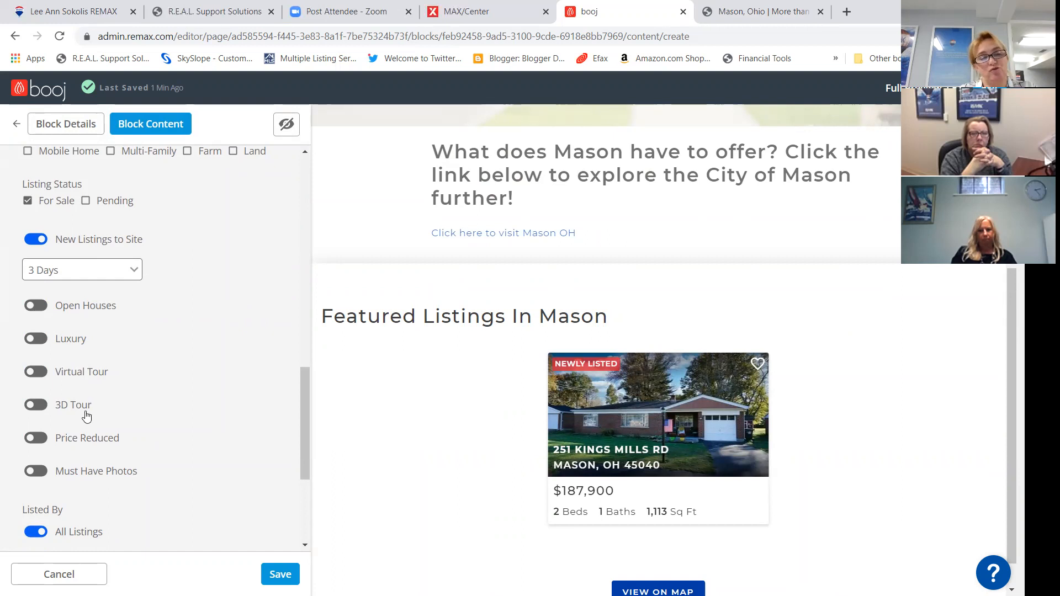
{"action": "scroll", "coordinate": [119, 461], "scroll_direction": "down", "scroll_amount": 3}
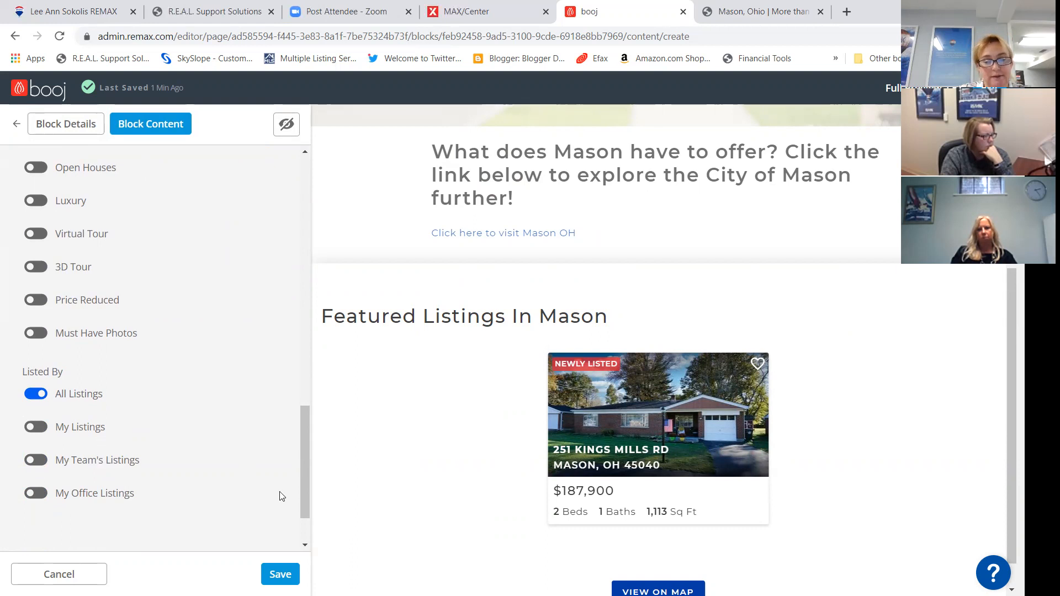
{"action": "left_click", "coordinate": [288, 577]}
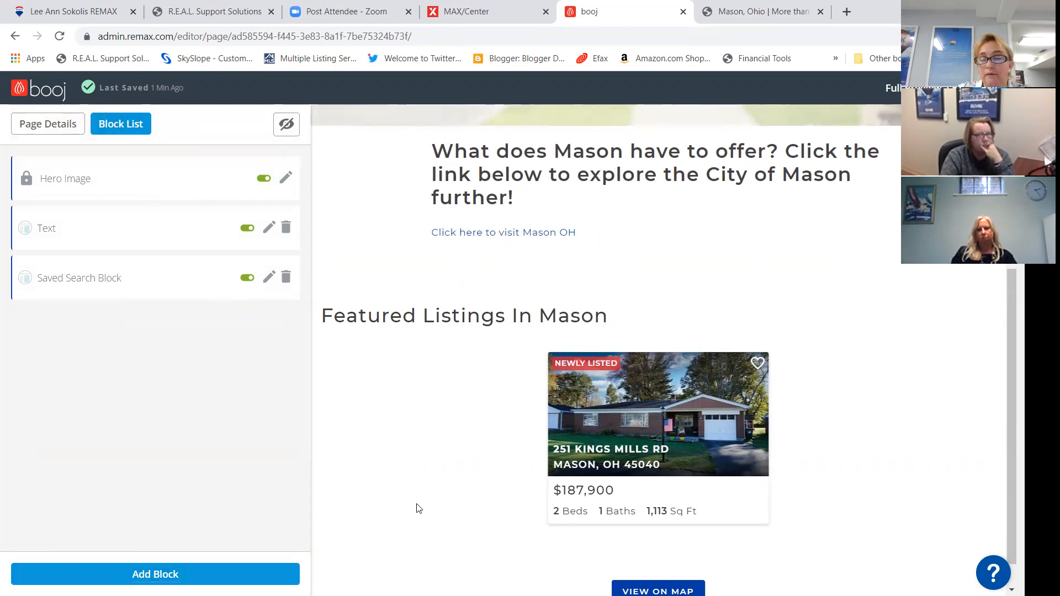
Reopen the saved search block's additional filters, set the New Listings to Site range to 30 Days, and save the block.
{"action": "scroll", "coordinate": [418, 506], "scroll_direction": "down", "scroll_amount": 1}
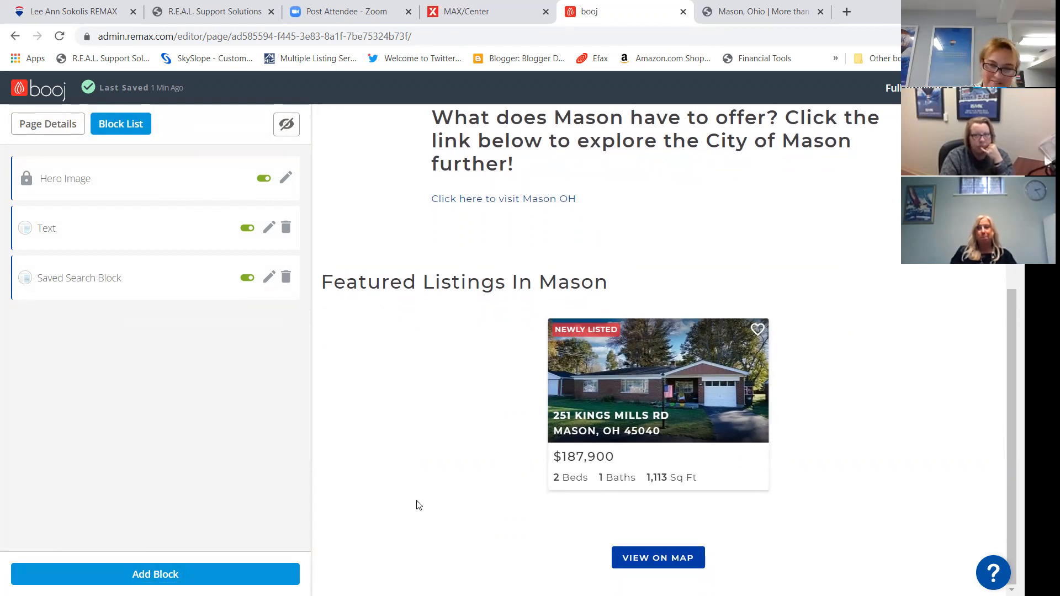
{"action": "left_click", "coordinate": [267, 282]}
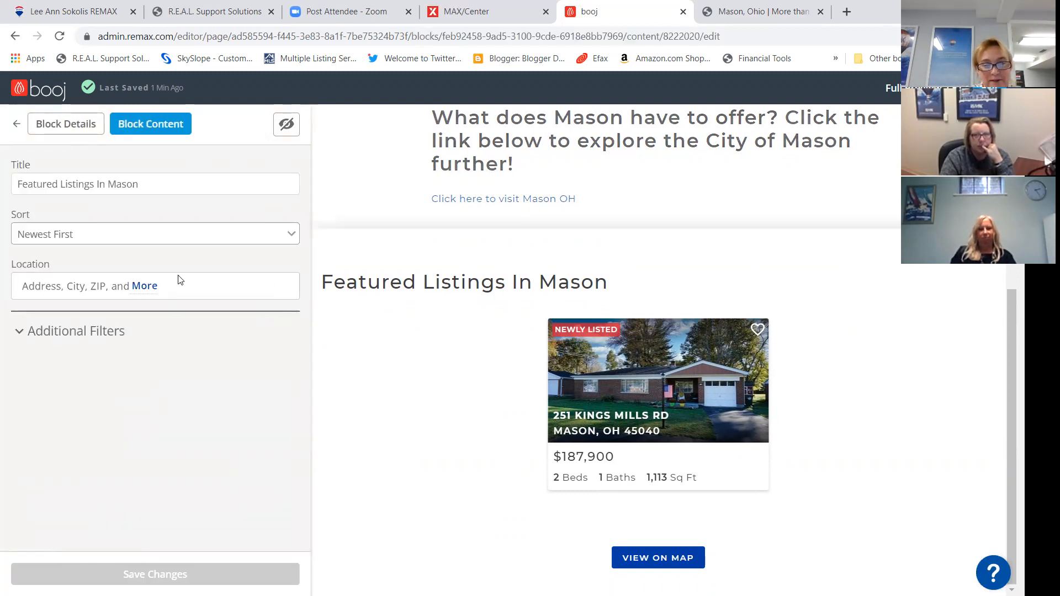
{"action": "left_click", "coordinate": [99, 381]}
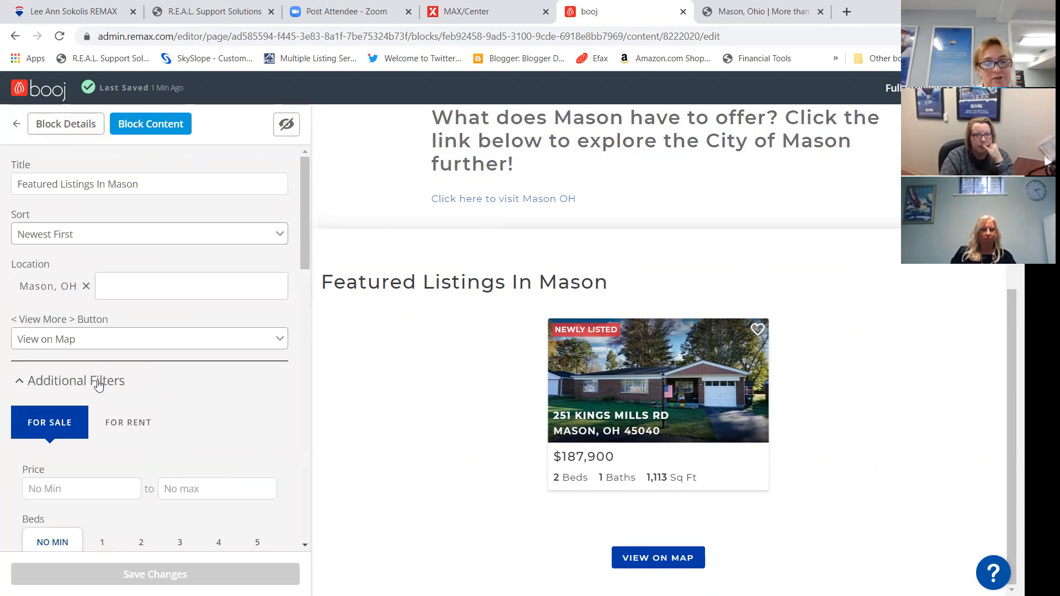
{"action": "scroll", "coordinate": [94, 390], "scroll_direction": "down", "scroll_amount": 3}
{"action": "scroll", "coordinate": [91, 391], "scroll_direction": "down", "scroll_amount": 8}
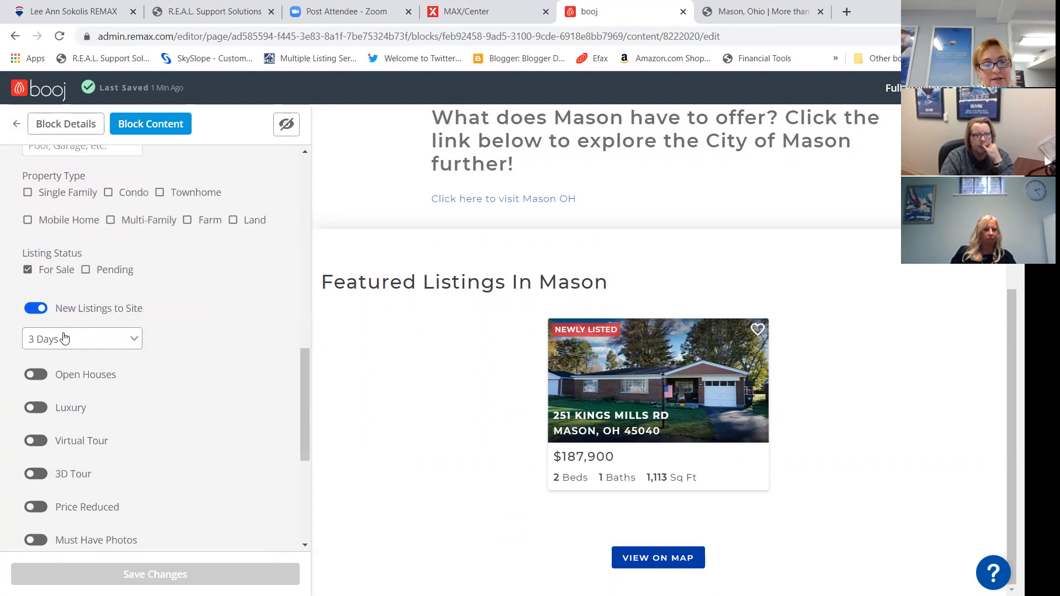
{"action": "left_click", "coordinate": [65, 339]}
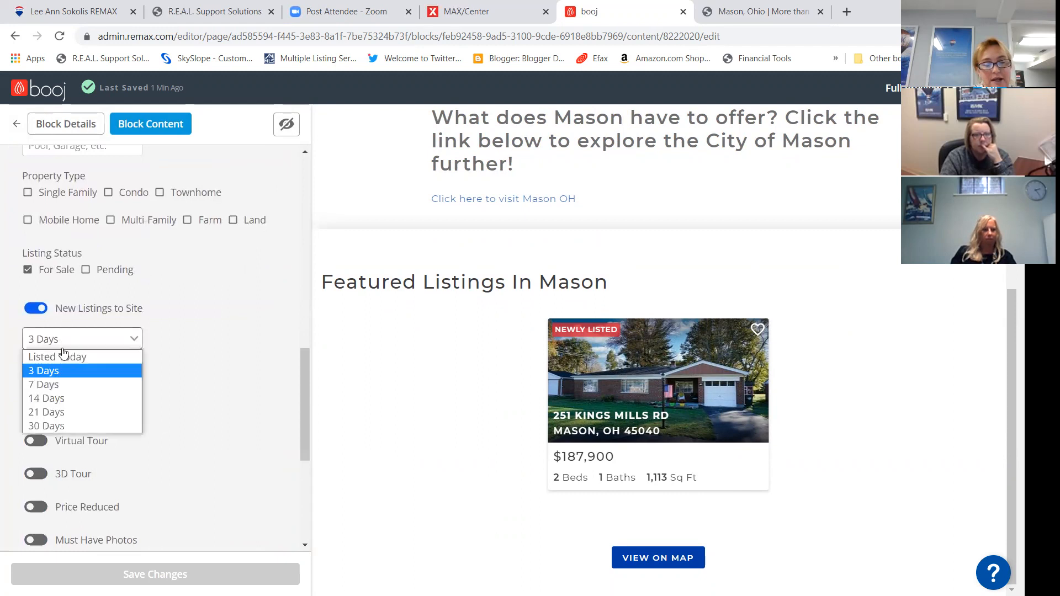
{"action": "left_click", "coordinate": [49, 426]}
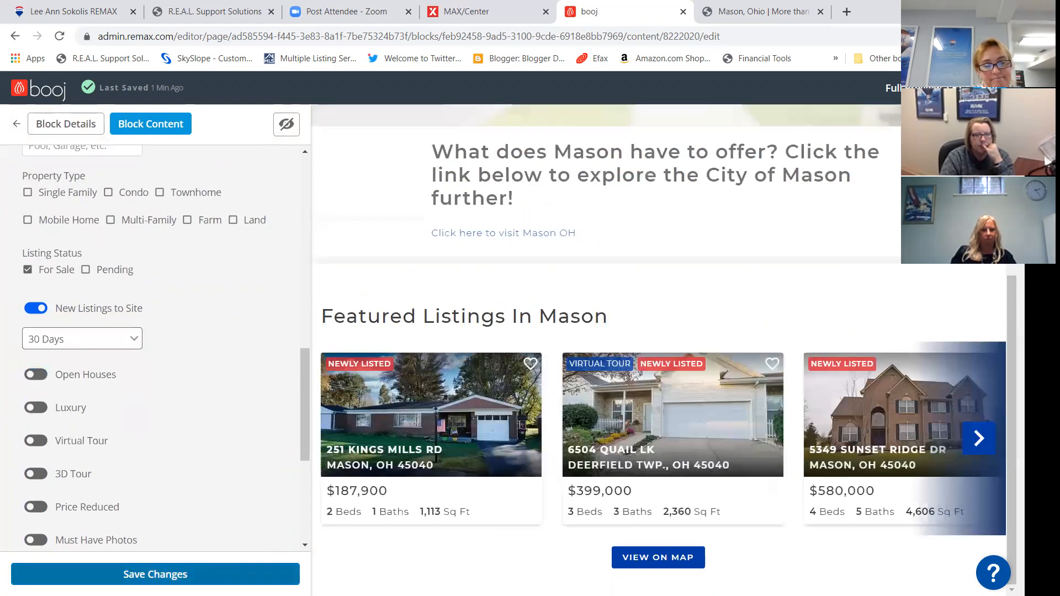
{"action": "left_click", "coordinate": [155, 574]}
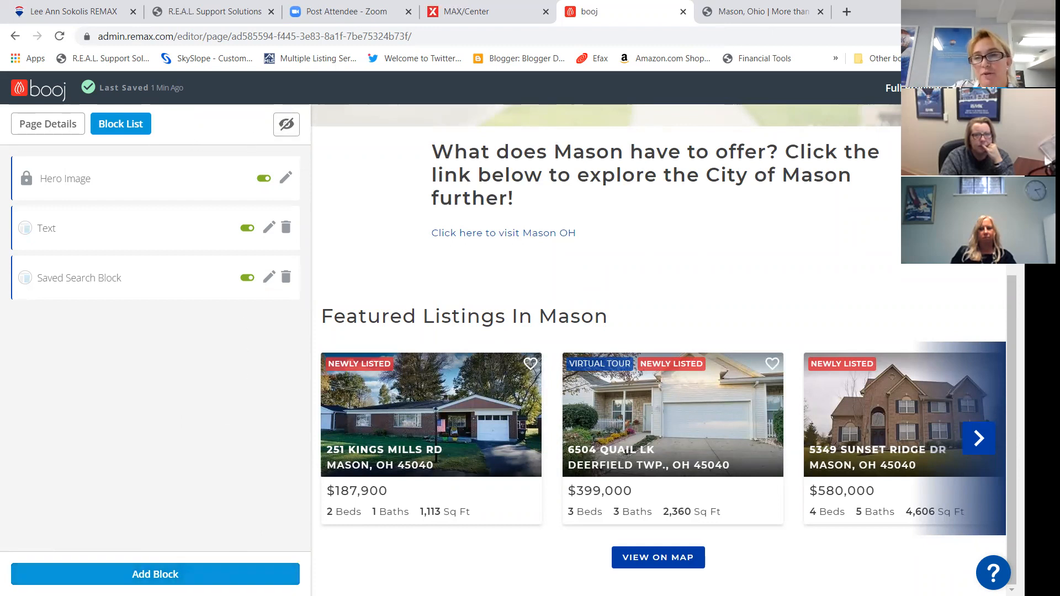
Preview the City of Mason page, review its hero image, text link and featured listings, and close the preview.
{"action": "left_click", "coordinate": [286, 124]}
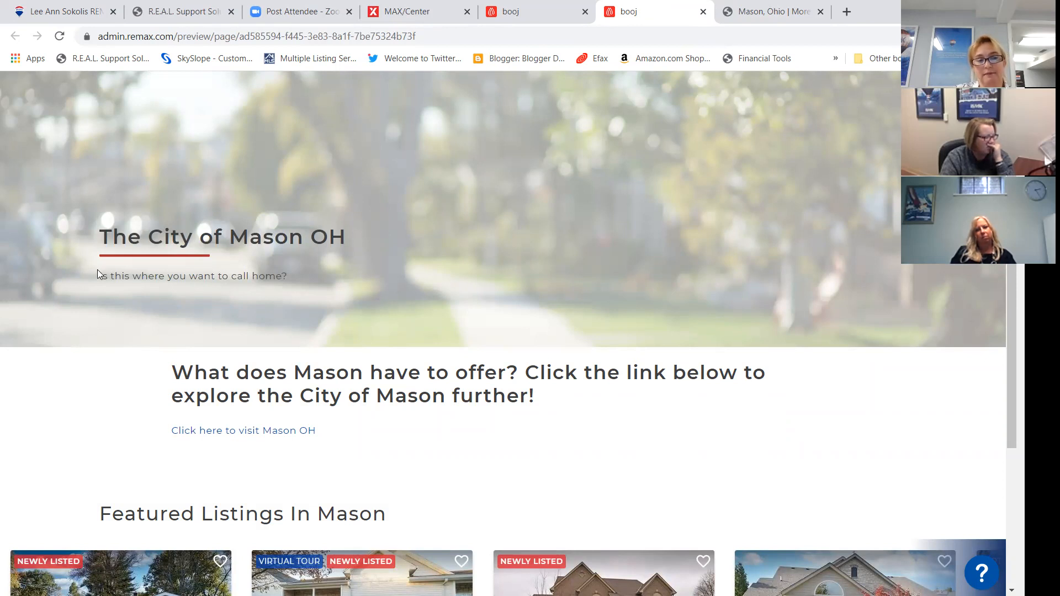
{"action": "scroll", "coordinate": [60, 370], "scroll_direction": "down", "scroll_amount": 2}
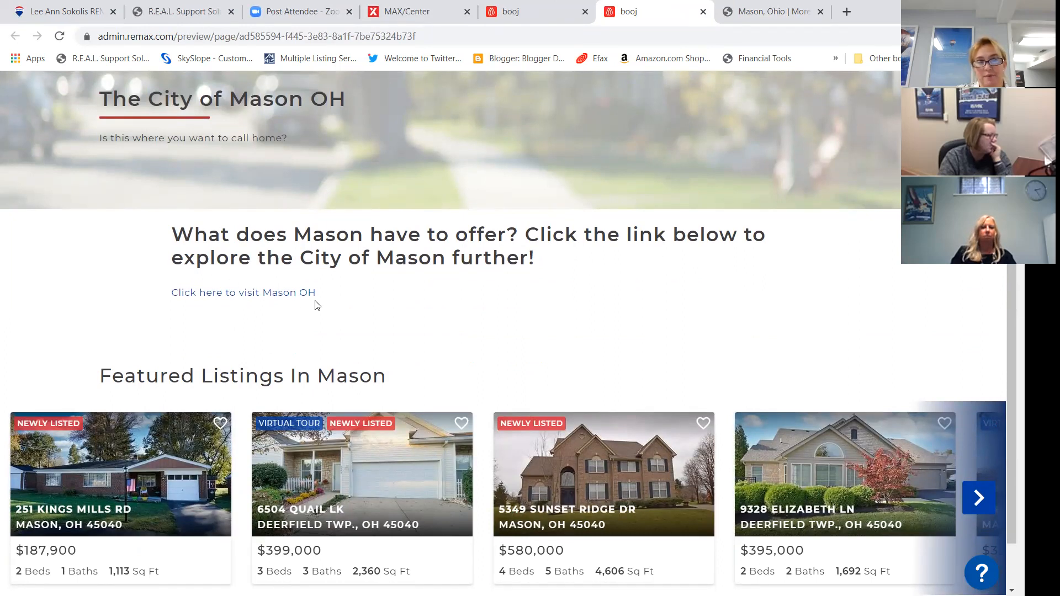
{"action": "scroll", "coordinate": [153, 348], "scroll_direction": "down", "scroll_amount": 1}
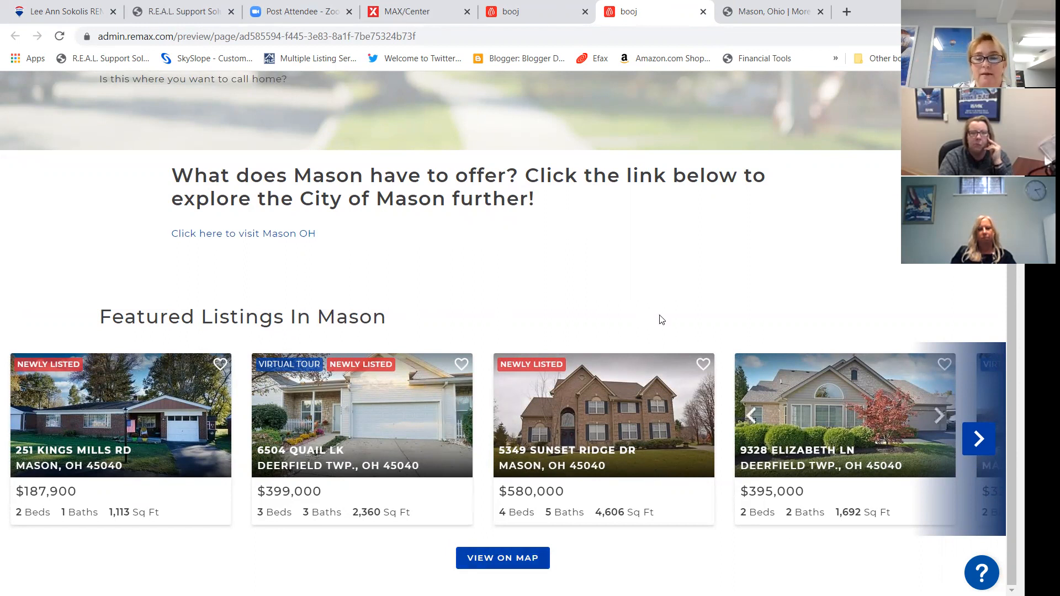
{"action": "scroll", "coordinate": [635, 326], "scroll_direction": "up", "scroll_amount": 3}
{"action": "scroll", "coordinate": [626, 331], "scroll_direction": "down", "scroll_amount": 3}
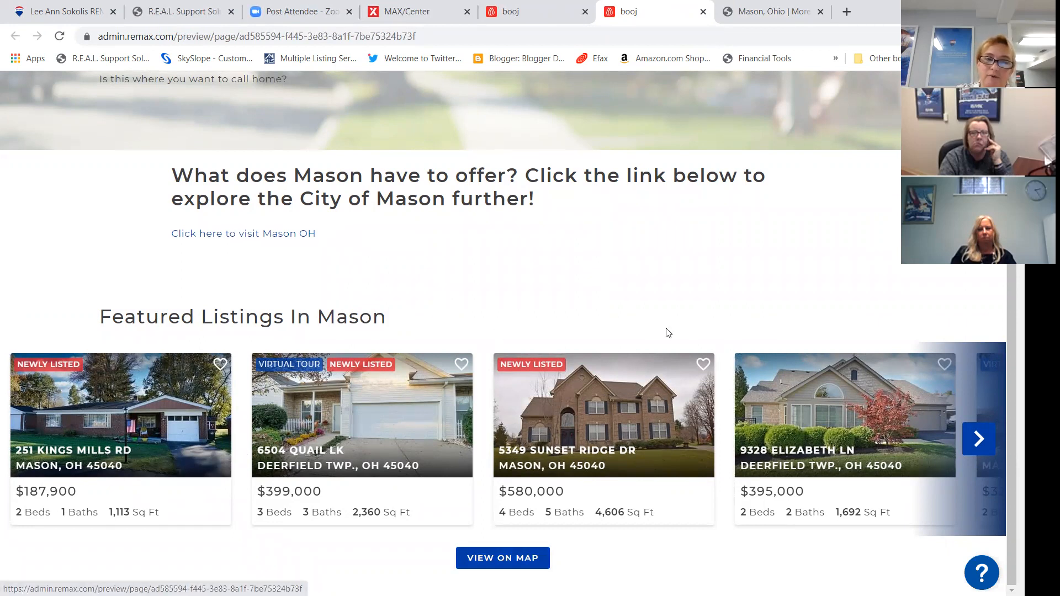
{"action": "left_click", "coordinate": [704, 11]}
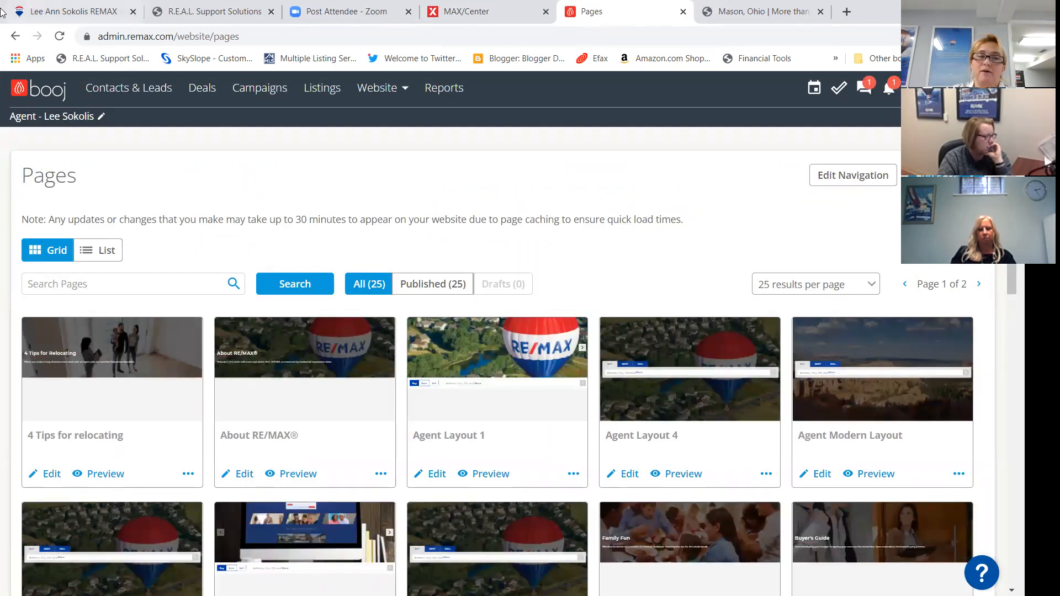
Reload the live agent website and open its site menu to review the current page links.
{"action": "left_click", "coordinate": [83, 16]}
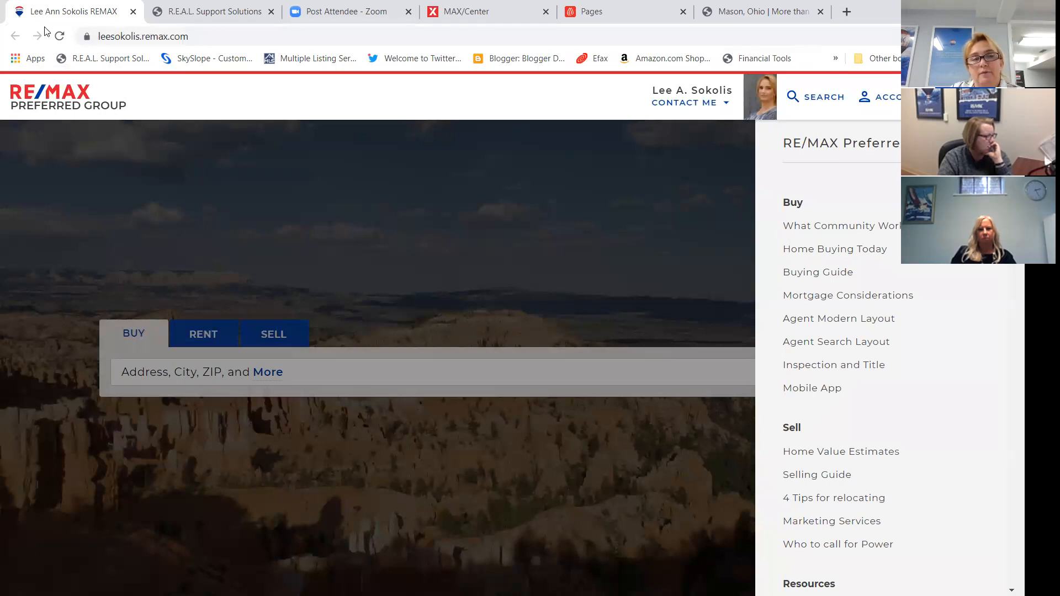
{"action": "left_click", "coordinate": [59, 36]}
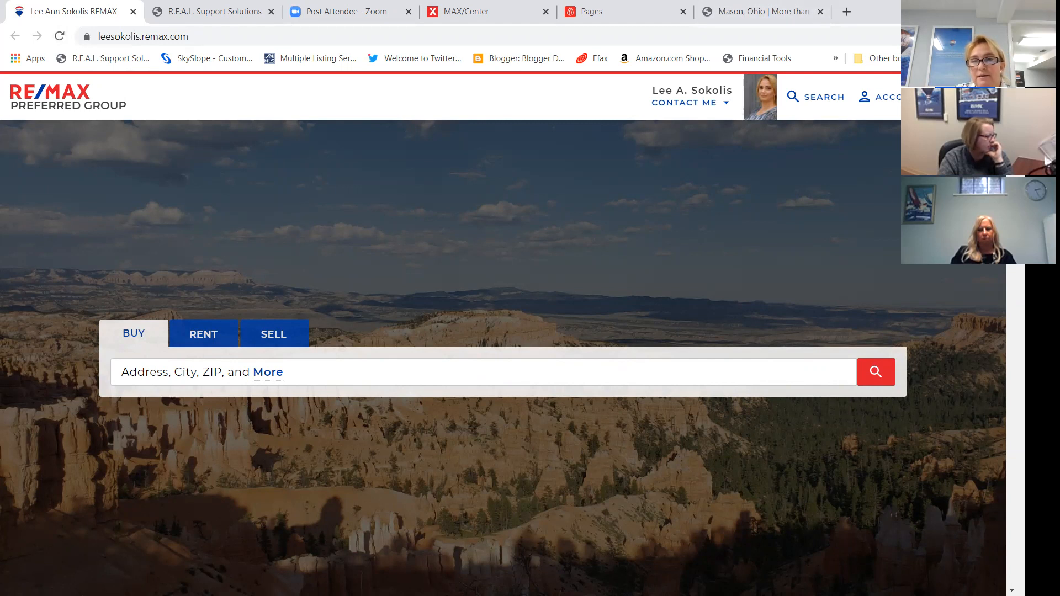
{"action": "left_click", "coordinate": [966, 97]}
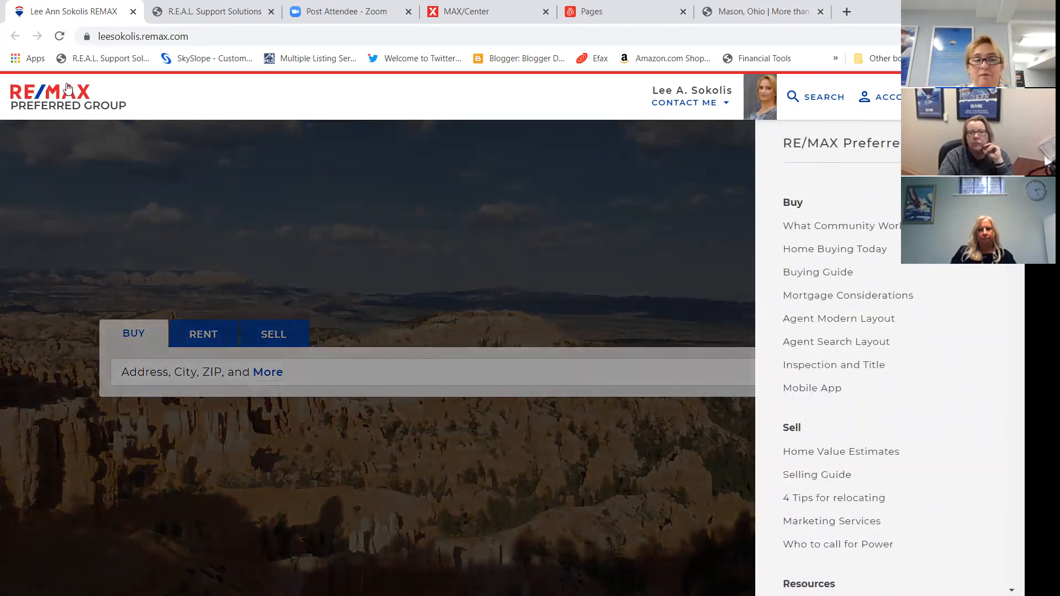
Open the booj navigation editor and add The City of Mason Ohio page to the active navigation under Resources.
{"action": "left_click", "coordinate": [646, 10]}
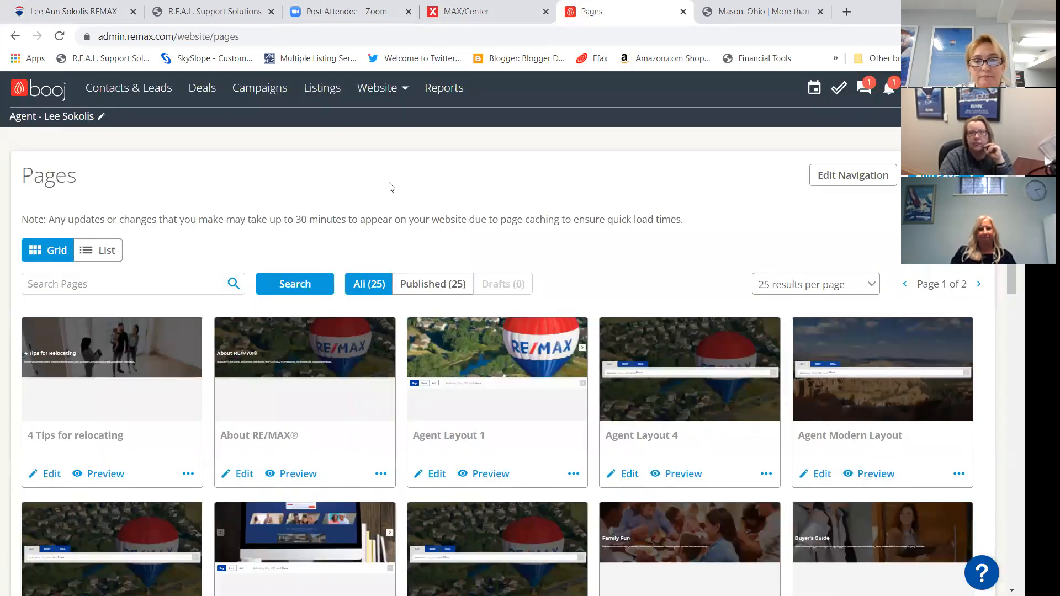
{"action": "left_click", "coordinate": [828, 176]}
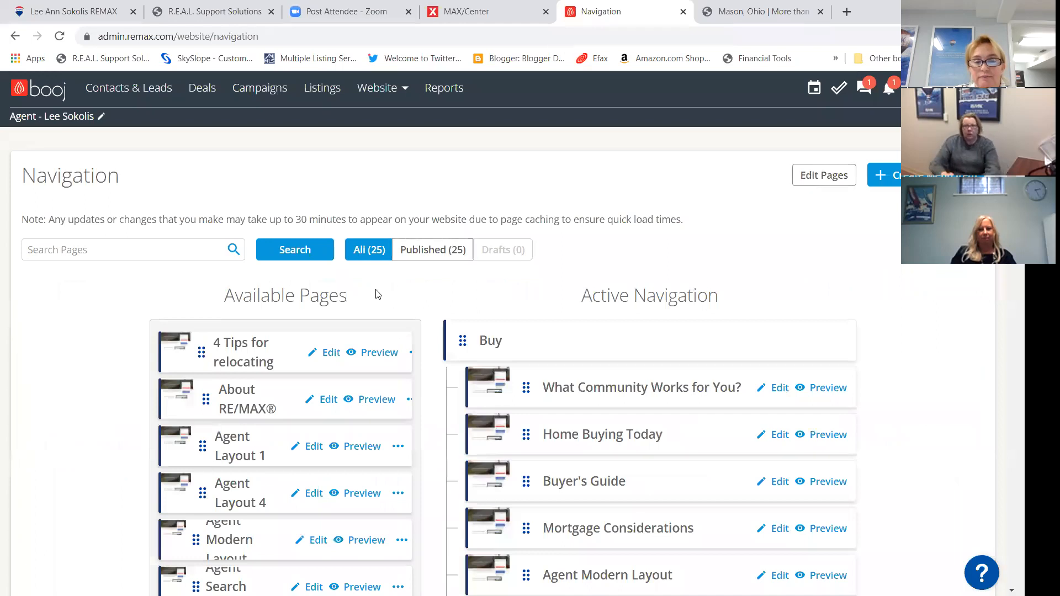
{"action": "scroll", "coordinate": [225, 318], "scroll_direction": "down", "scroll_amount": 6}
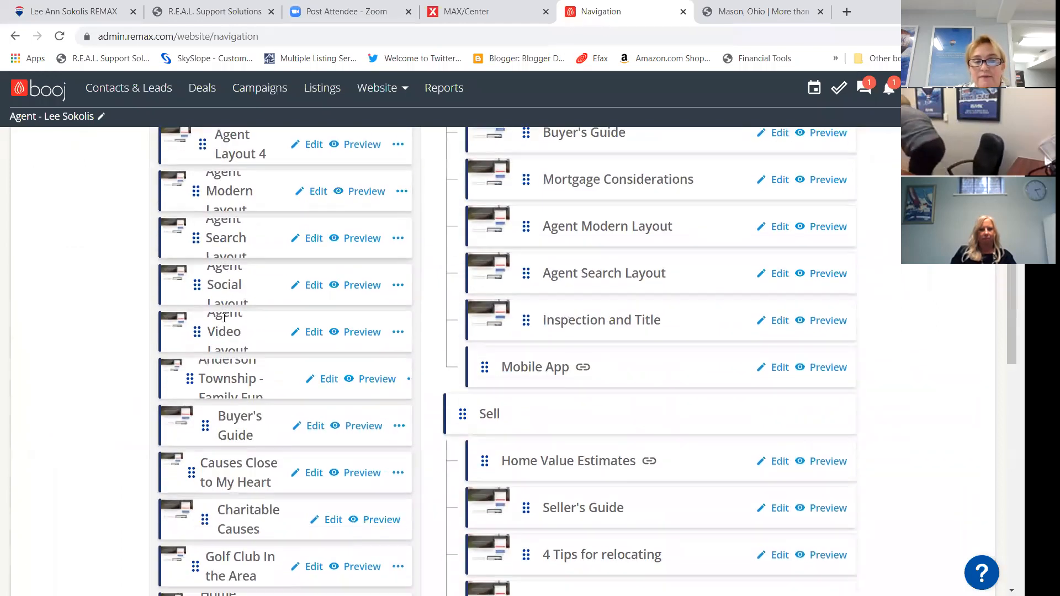
{"action": "scroll", "coordinate": [225, 318], "scroll_direction": "down", "scroll_amount": 4}
{"action": "scroll", "coordinate": [224, 318], "scroll_direction": "down", "scroll_amount": 2}
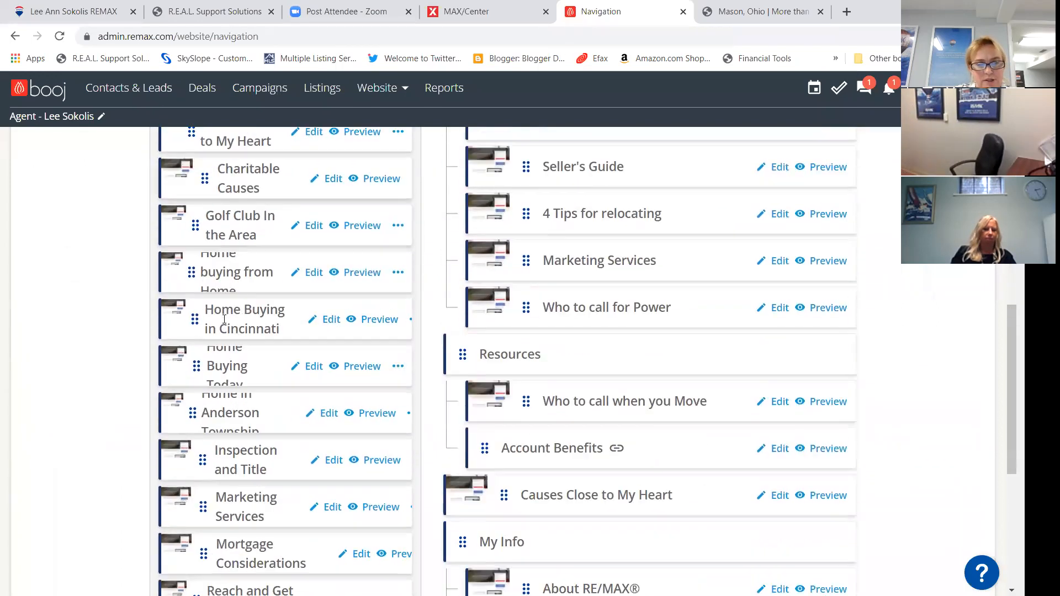
{"action": "scroll", "coordinate": [224, 319], "scroll_direction": "down", "scroll_amount": 6}
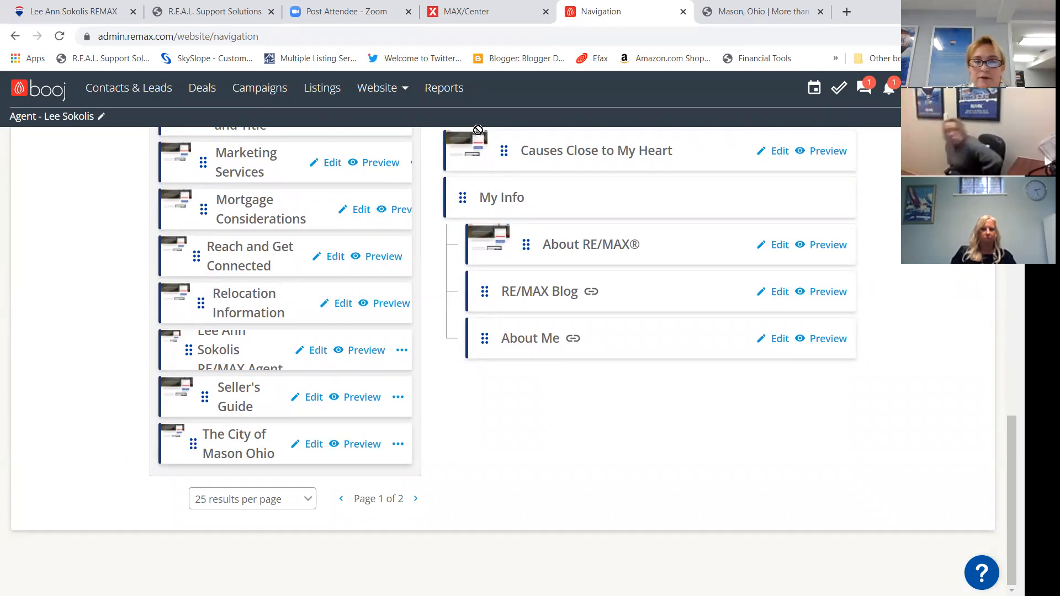
{"action": "scroll", "coordinate": [446, 480], "scroll_direction": "up", "scroll_amount": 9}
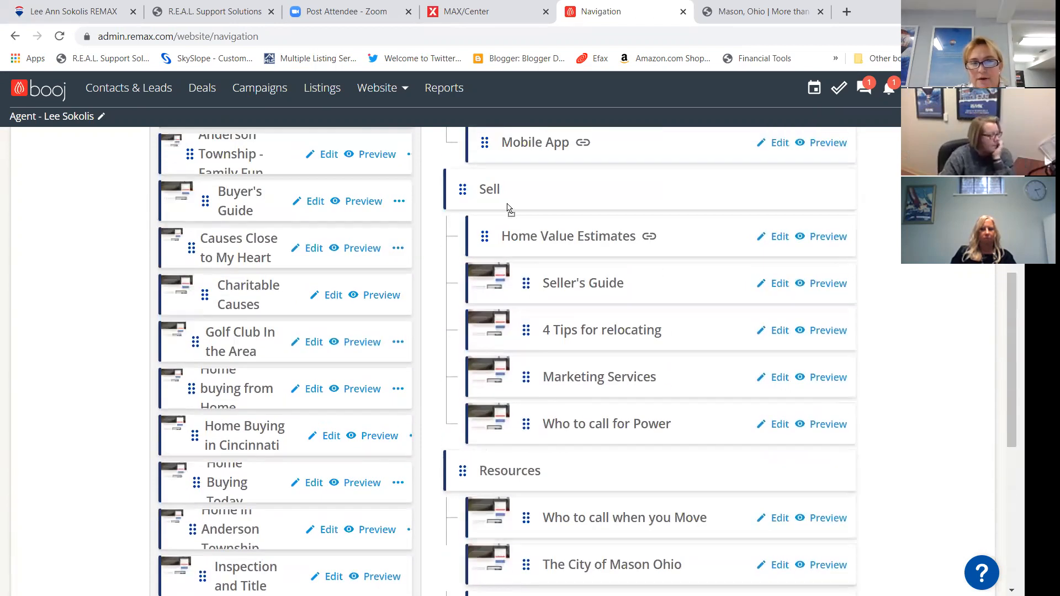
Move The City of Mason Ohio page up the active navigation to the first position under Buy.
{"action": "left_click_drag", "start_coordinate": [507, 190], "coordinate": [589, 355]}
{"action": "scroll", "coordinate": [507, 189], "scroll_direction": "up", "scroll_amount": 3}
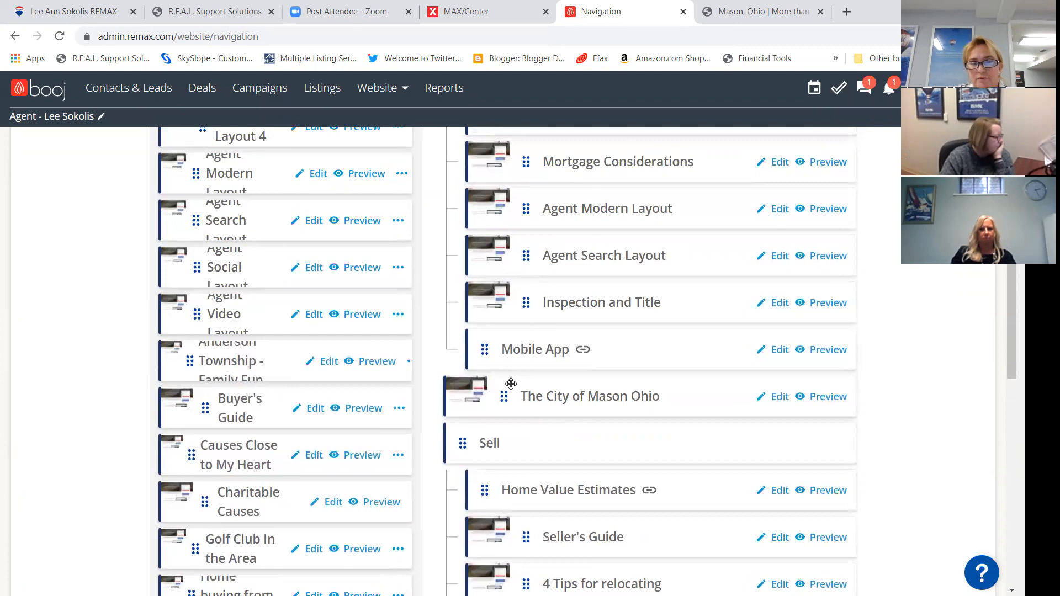
{"action": "left_click_drag", "start_coordinate": [507, 396], "coordinate": [549, 165]}
{"action": "scroll", "coordinate": [243, 409], "scroll_direction": "up", "scroll_amount": 2}
{"action": "scroll", "coordinate": [243, 410], "scroll_direction": "up", "scroll_amount": 3}
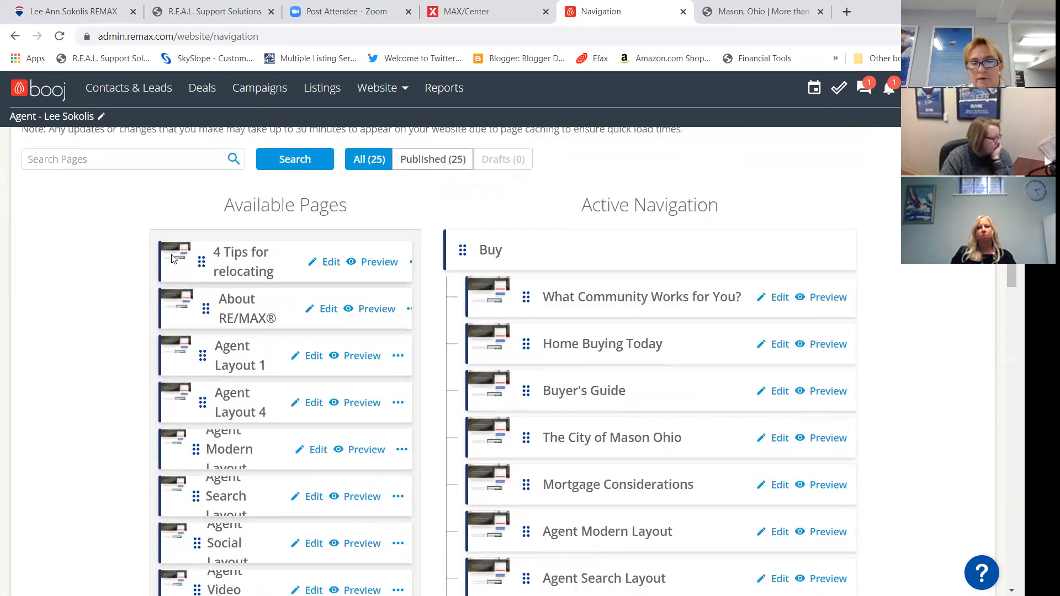
{"action": "left_click_drag", "start_coordinate": [524, 436], "coordinate": [522, 297]}
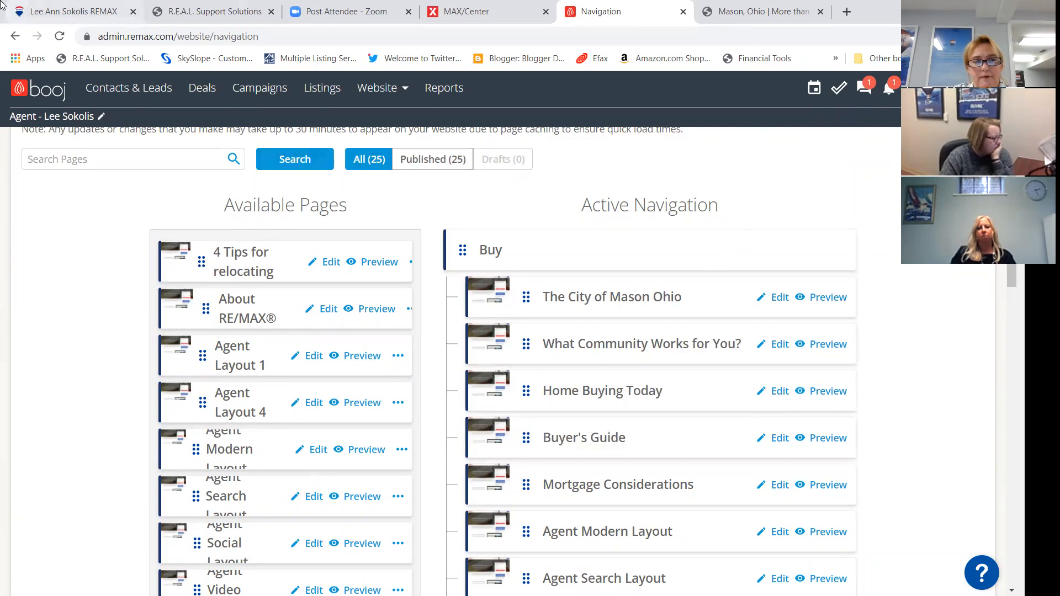
Switch to the live agent website, refresh it, and check its menu's Buy section for The City of Mason Ohio link.
{"action": "left_click", "coordinate": [47, 12]}
{"action": "left_click", "coordinate": [59, 36]}
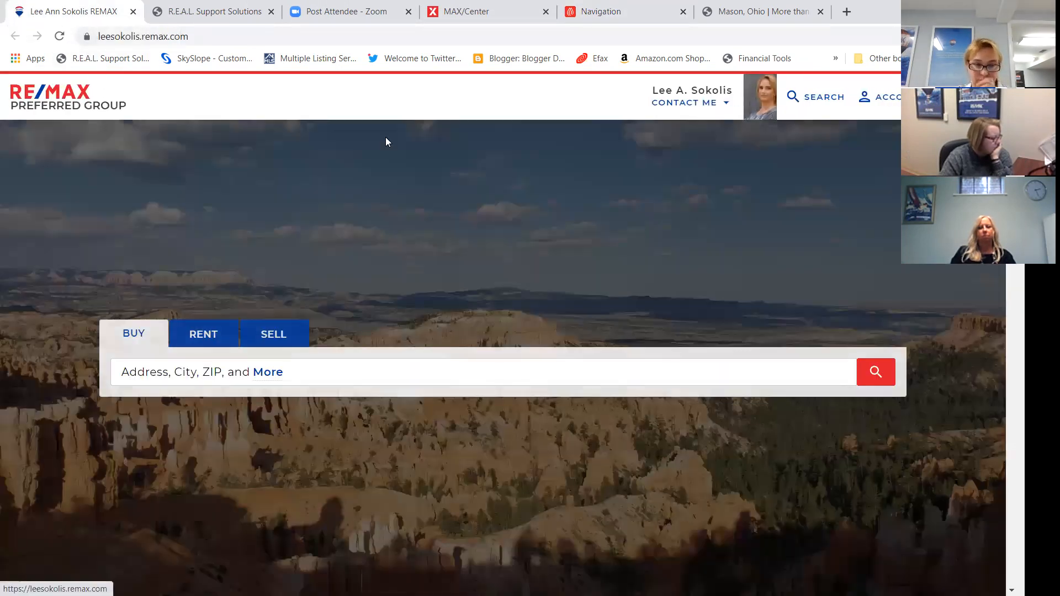
{"action": "left_click", "coordinate": [963, 97]}
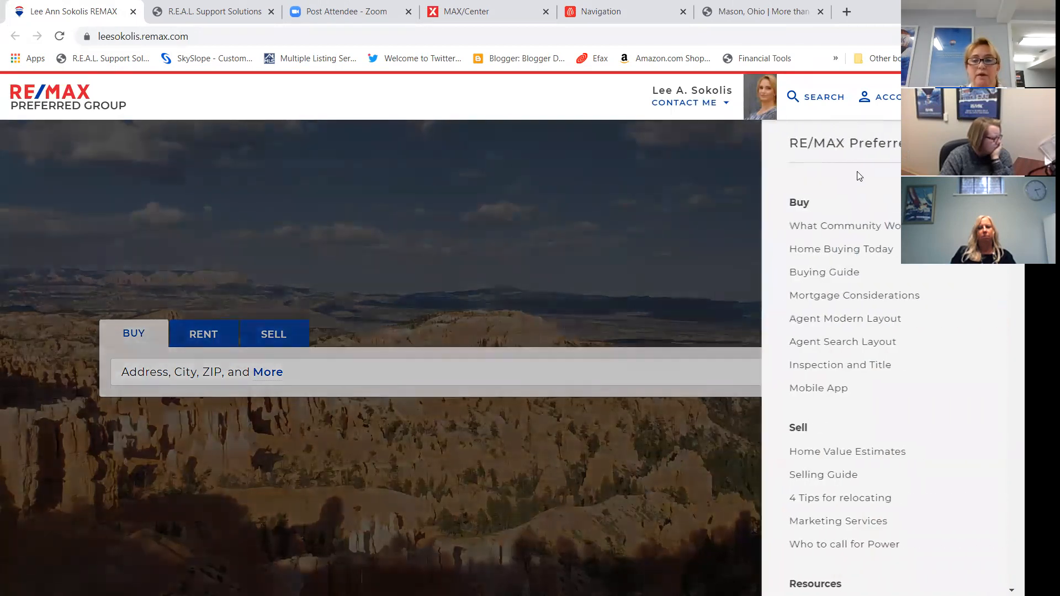
{"action": "left_click", "coordinate": [963, 98]}
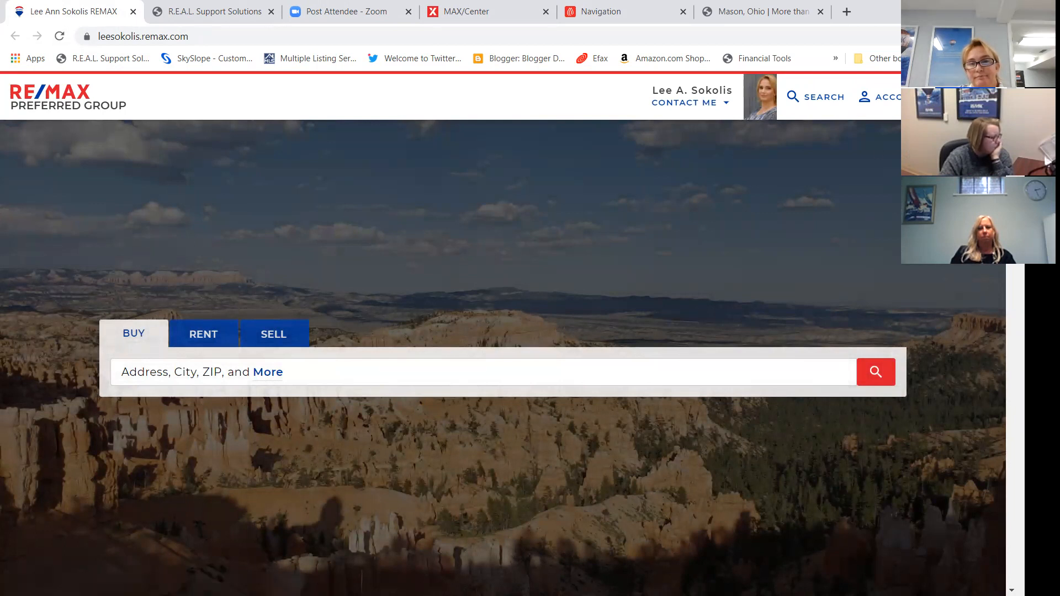
{"action": "left_click", "coordinate": [968, 97]}
{"action": "left_click", "coordinate": [969, 97]}
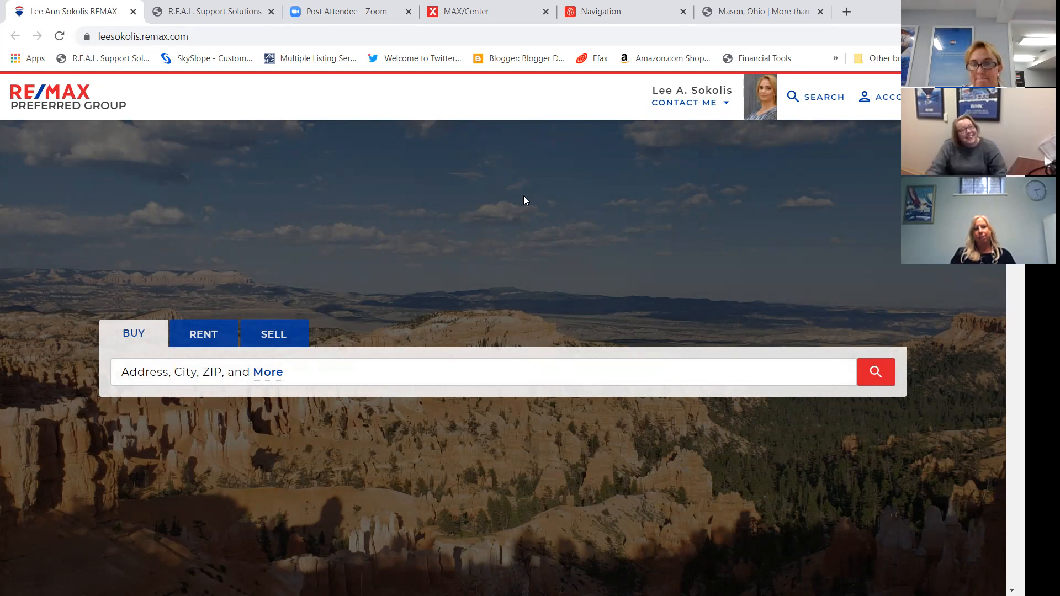
{"action": "left_click", "coordinate": [967, 97]}
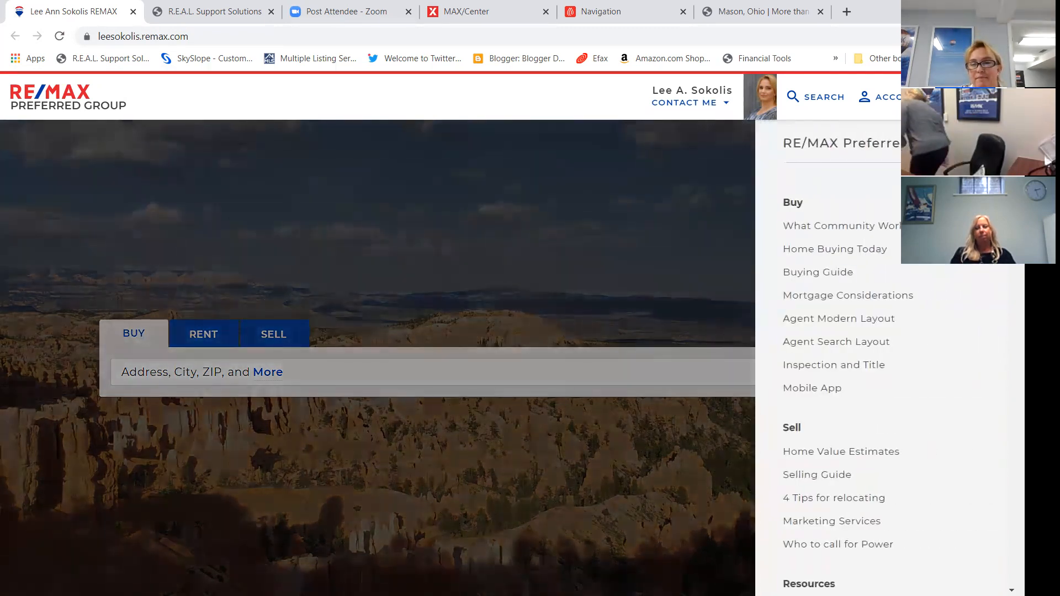
{"action": "left_click", "coordinate": [56, 36]}
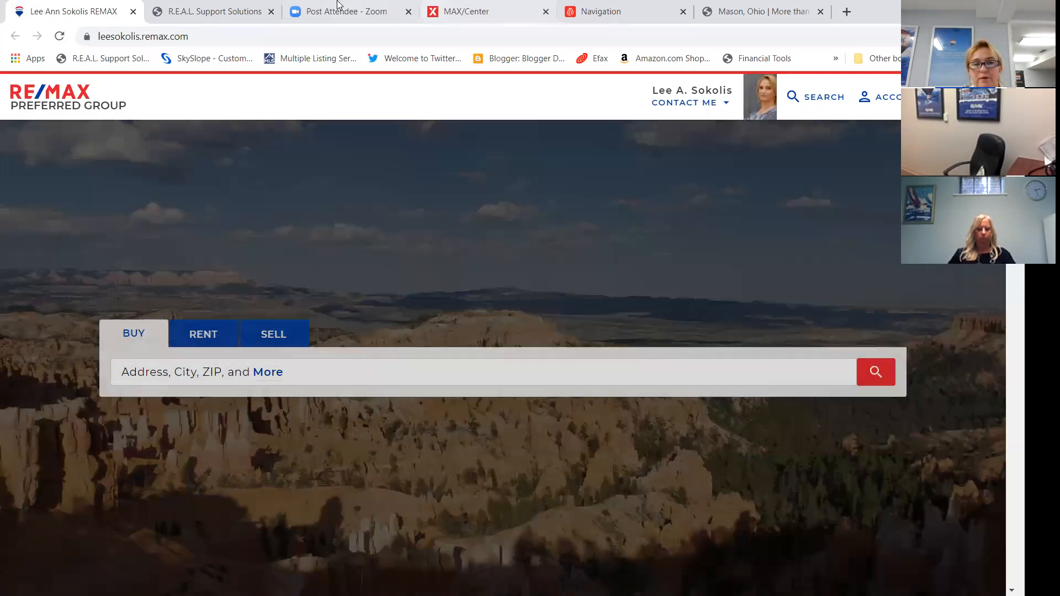
Switch to the booj navigation editor, show the extra options of the available Agent Search Layout page, and review the active navigation.
{"action": "left_click", "coordinate": [658, 11]}
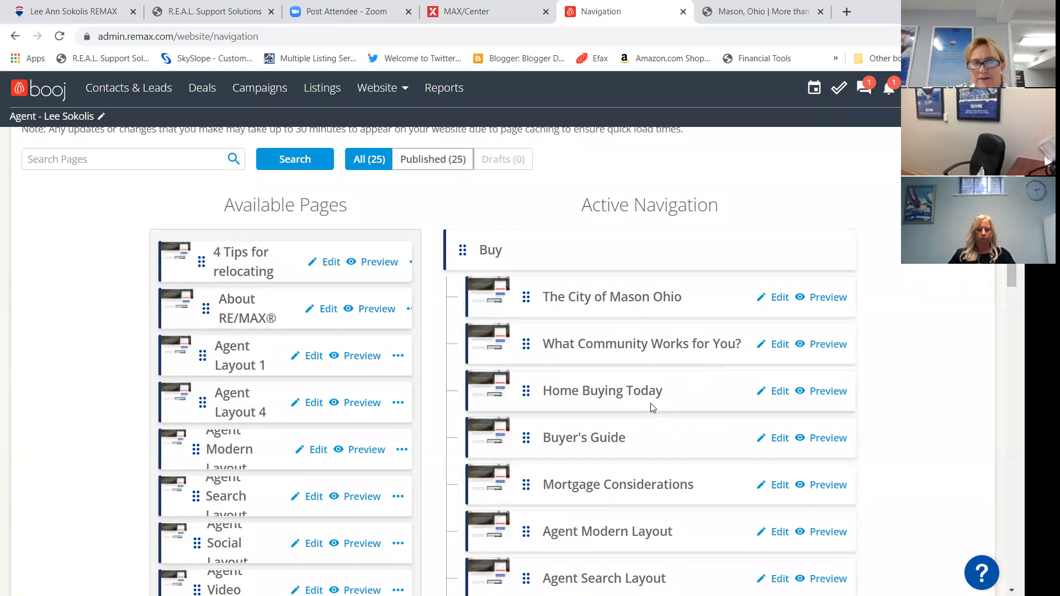
{"action": "left_click", "coordinate": [398, 496]}
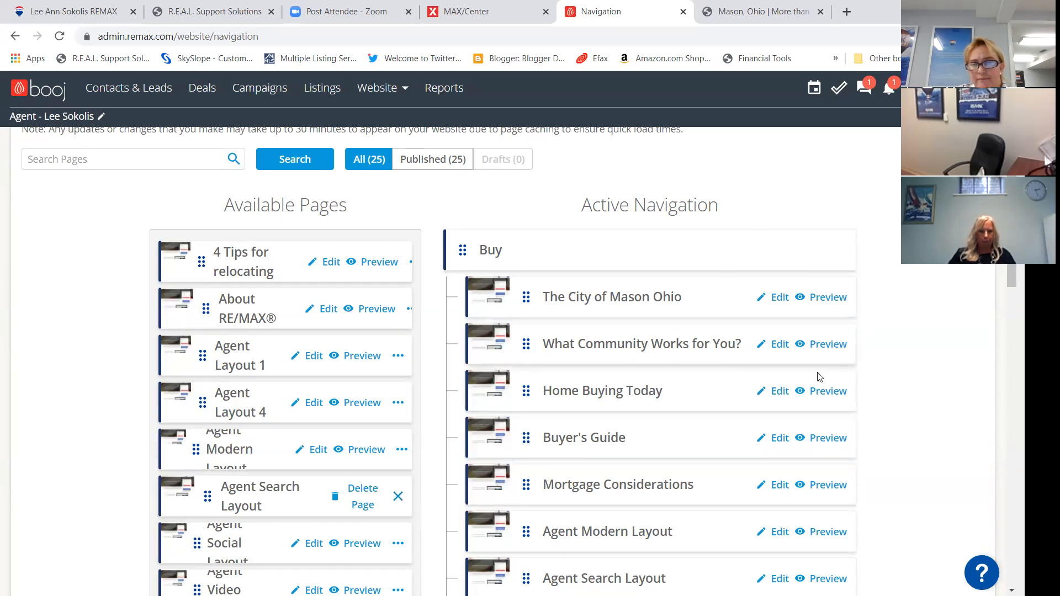
{"action": "scroll", "coordinate": [807, 470], "scroll_direction": "down", "scroll_amount": 5}
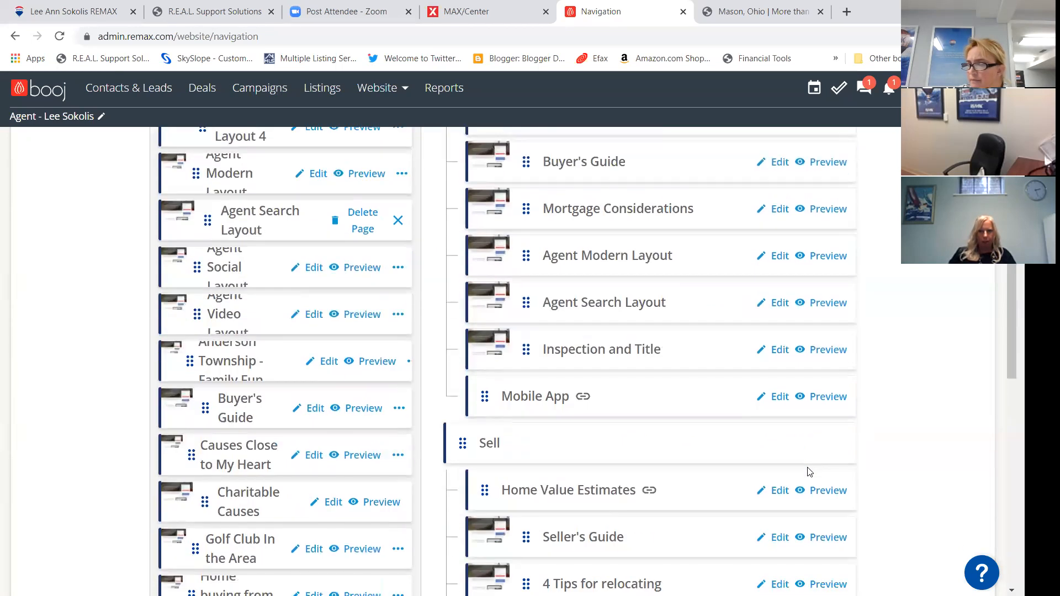
{"action": "scroll", "coordinate": [807, 471], "scroll_direction": "up", "scroll_amount": 7}
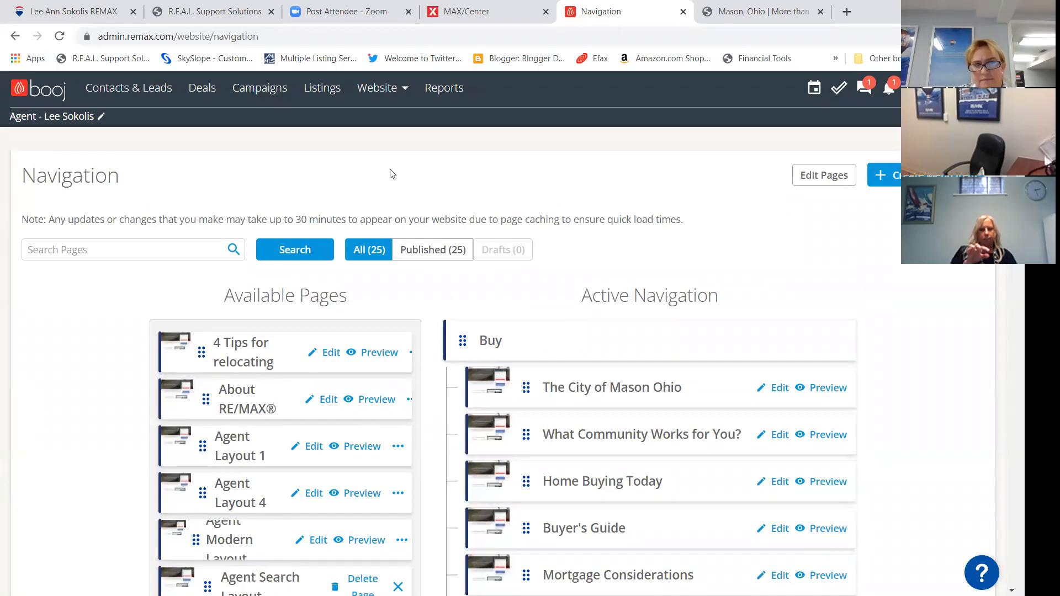
Open the website's Pages list and copy the page link of The City of Mason Ohio page.
{"action": "left_click", "coordinate": [380, 88]}
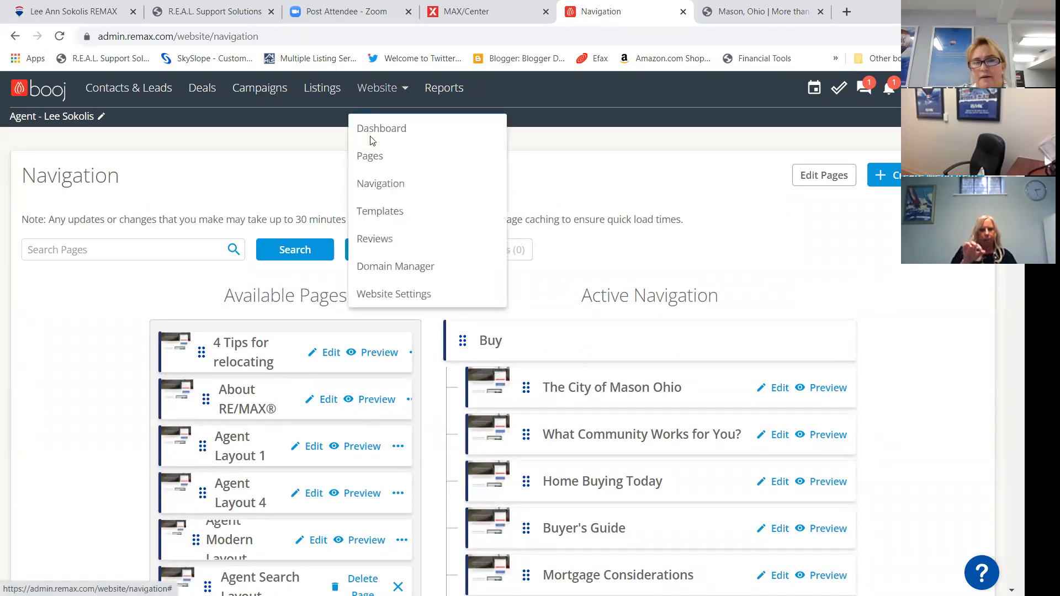
{"action": "left_click", "coordinate": [382, 89]}
{"action": "left_click", "coordinate": [382, 88]}
{"action": "left_click", "coordinate": [390, 162]}
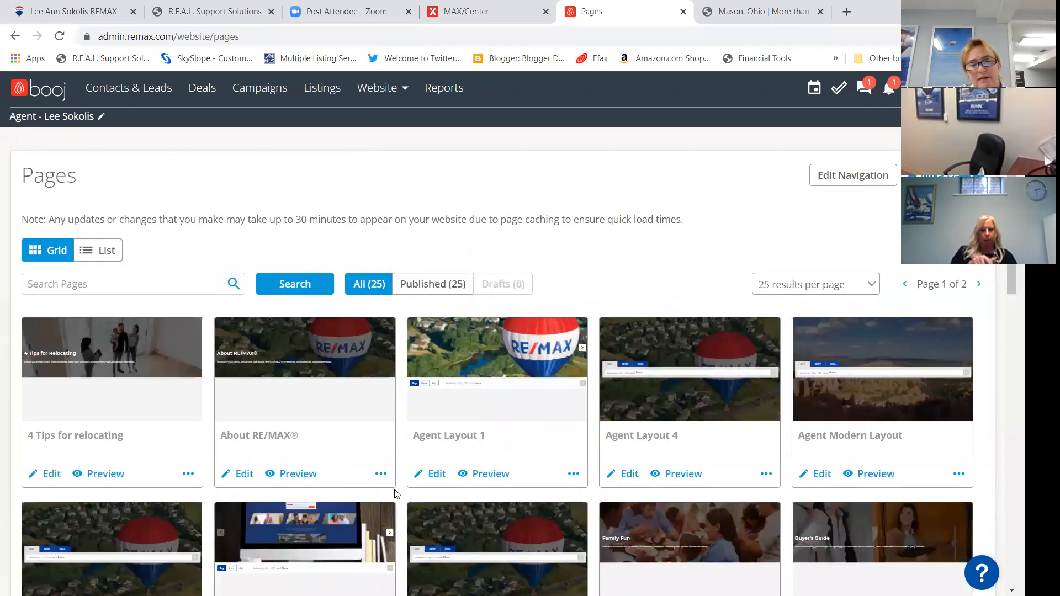
{"action": "scroll", "coordinate": [607, 464], "scroll_direction": "down", "scroll_amount": 5}
{"action": "scroll", "coordinate": [670, 463], "scroll_direction": "down", "scroll_amount": 8}
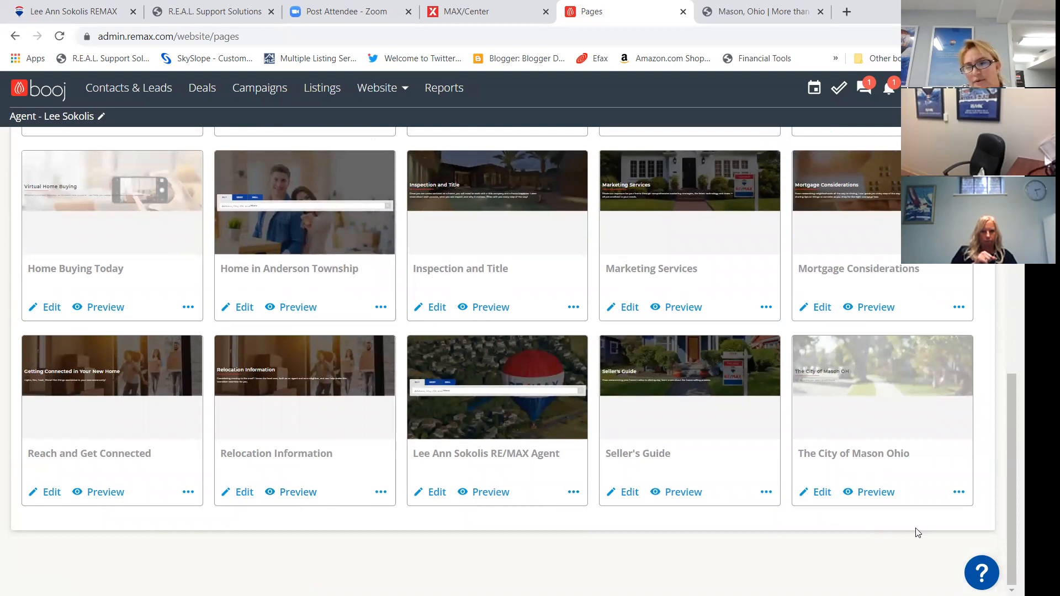
{"action": "left_click", "coordinate": [960, 492]}
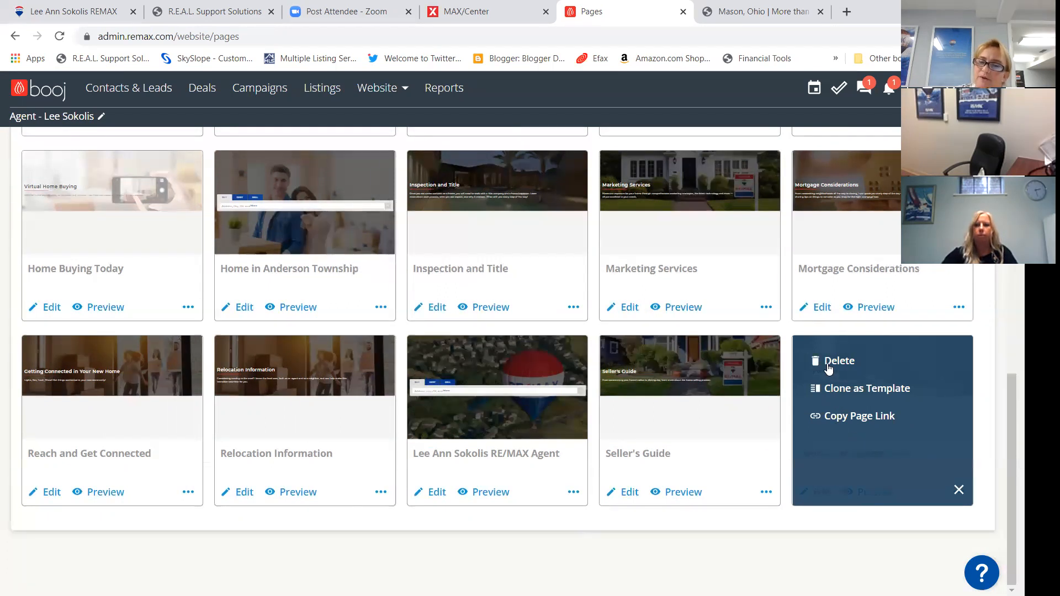
{"action": "left_click", "coordinate": [858, 420]}
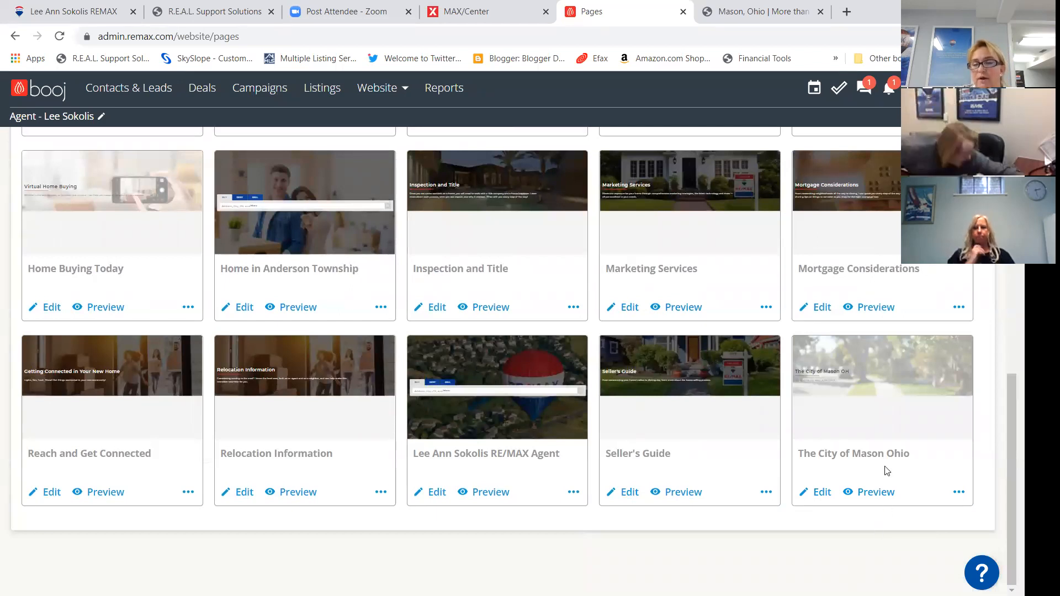
{"action": "scroll", "coordinate": [977, 500], "scroll_direction": "up", "scroll_amount": 10}
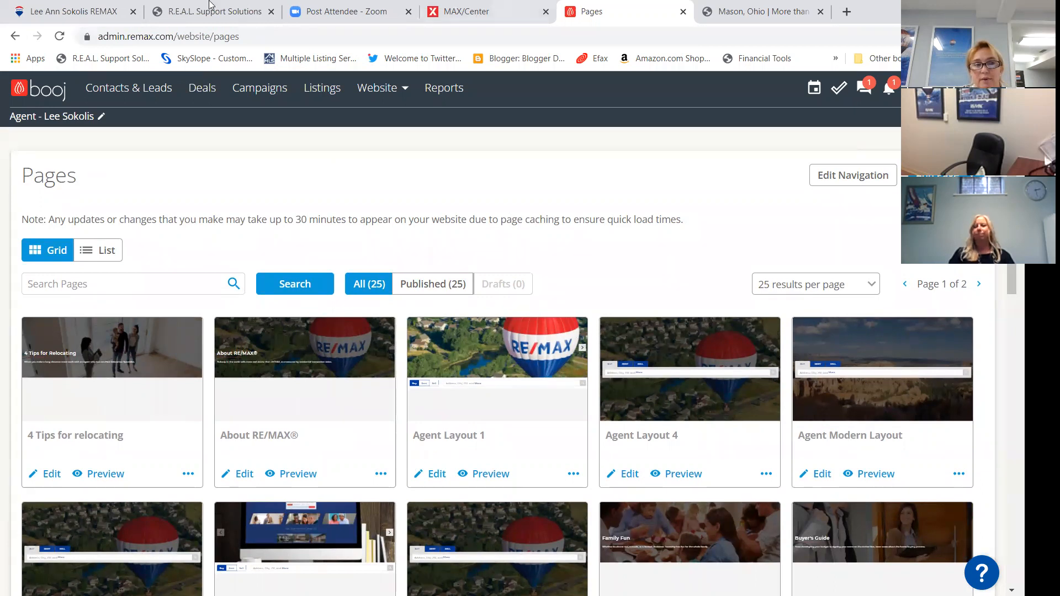
Return to the live agent website, reload it, and check the site menu again for the new Mason page under Buy.
{"action": "left_click", "coordinate": [69, 9]}
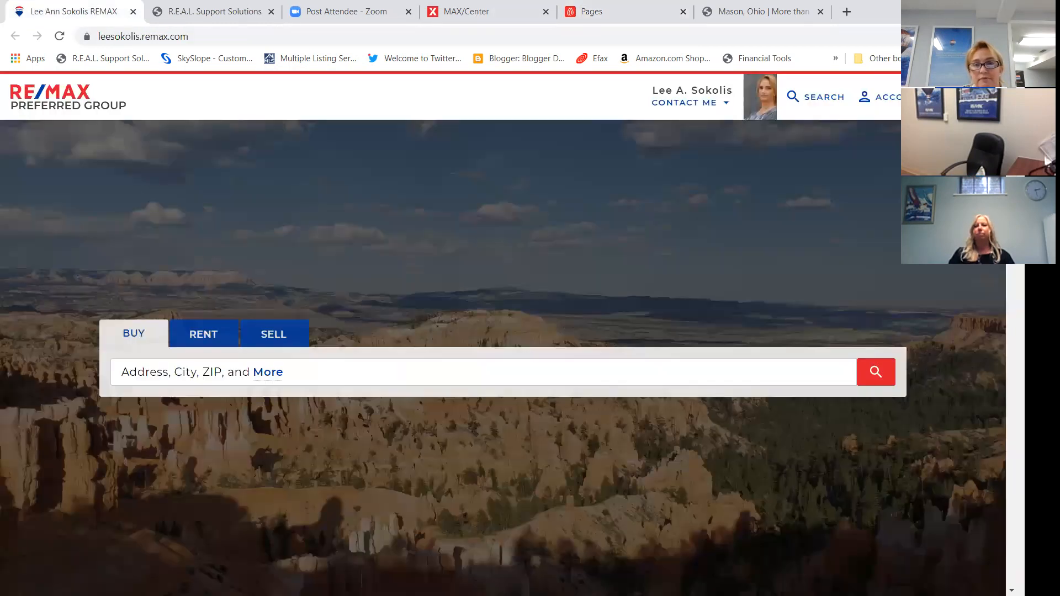
{"action": "left_click", "coordinate": [60, 37]}
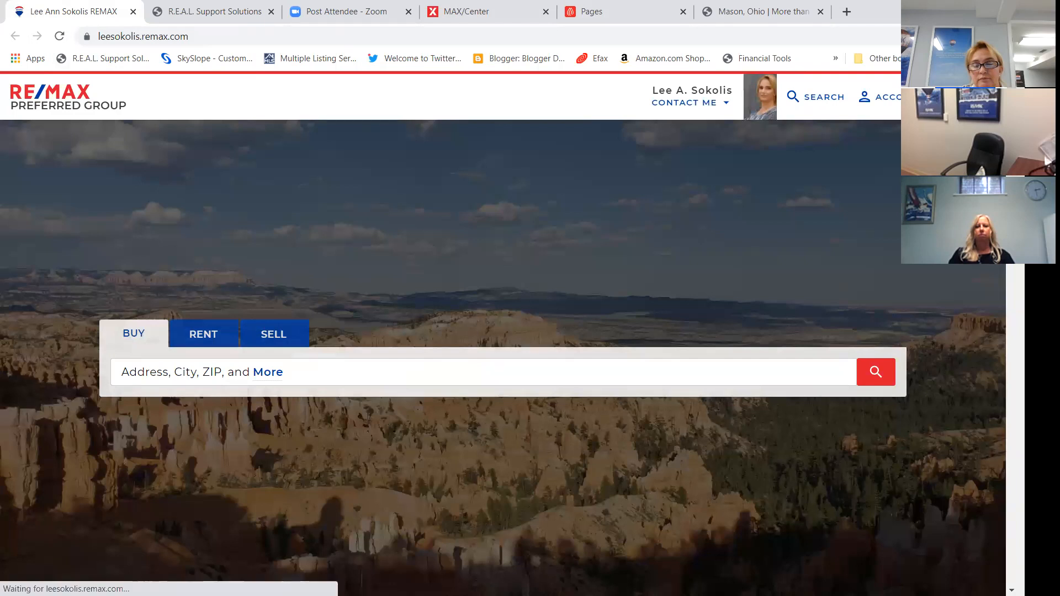
{"action": "left_click", "coordinate": [970, 97]}
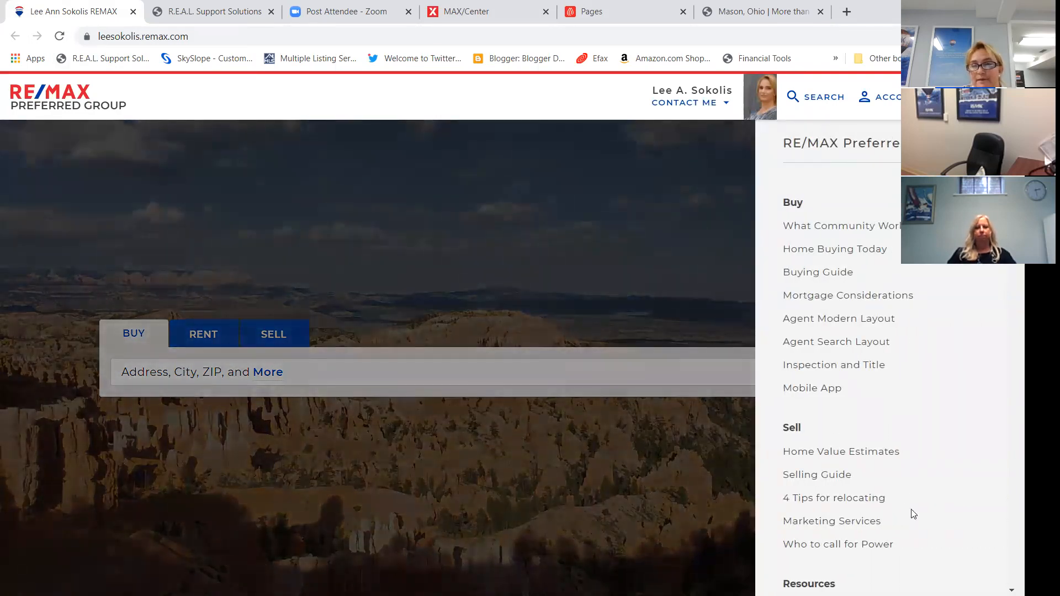
{"action": "left_click", "coordinate": [970, 98]}
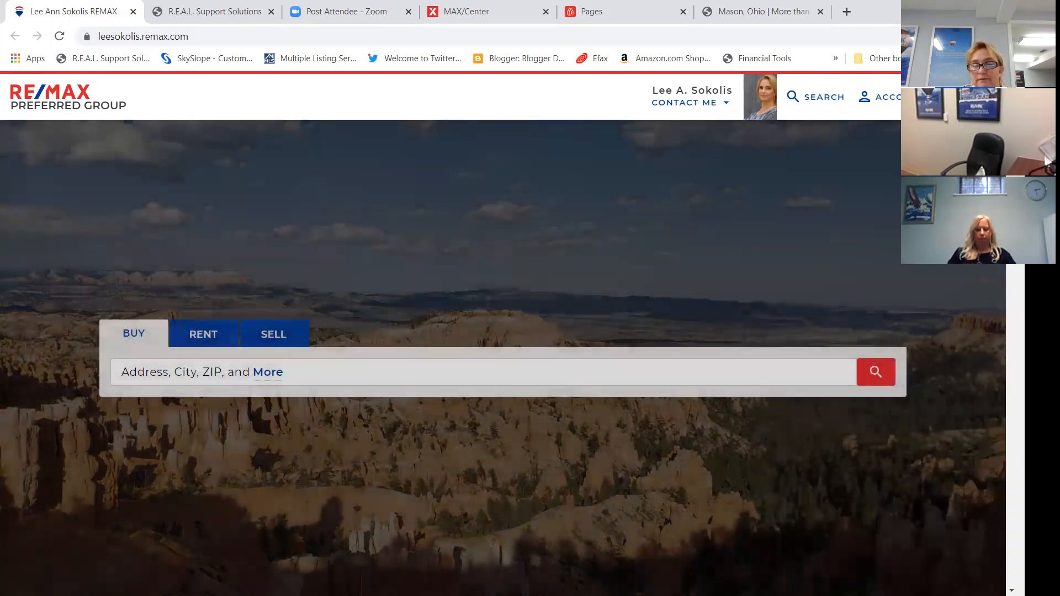
Go back to the booj navigation editor and open The City of Mason Ohio page for editing.
{"action": "left_click", "coordinate": [632, 14]}
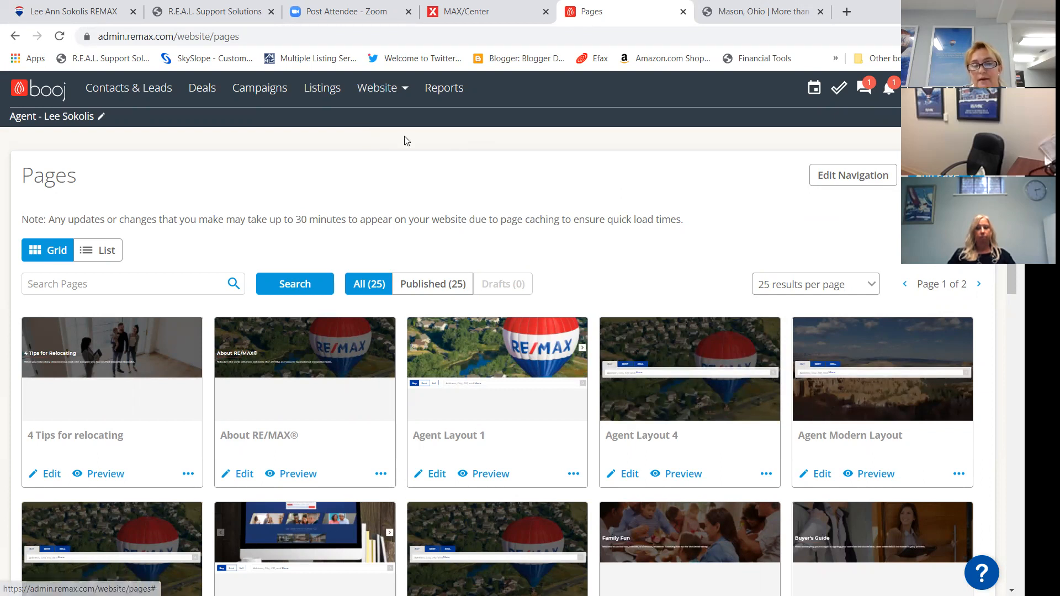
{"action": "left_click", "coordinate": [377, 88]}
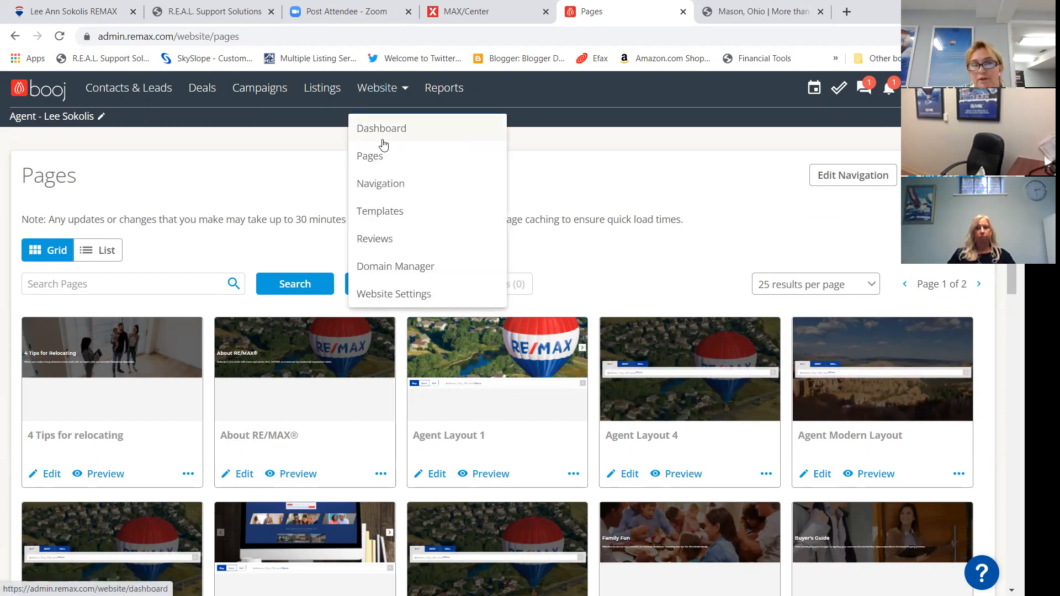
{"action": "left_click", "coordinate": [372, 183]}
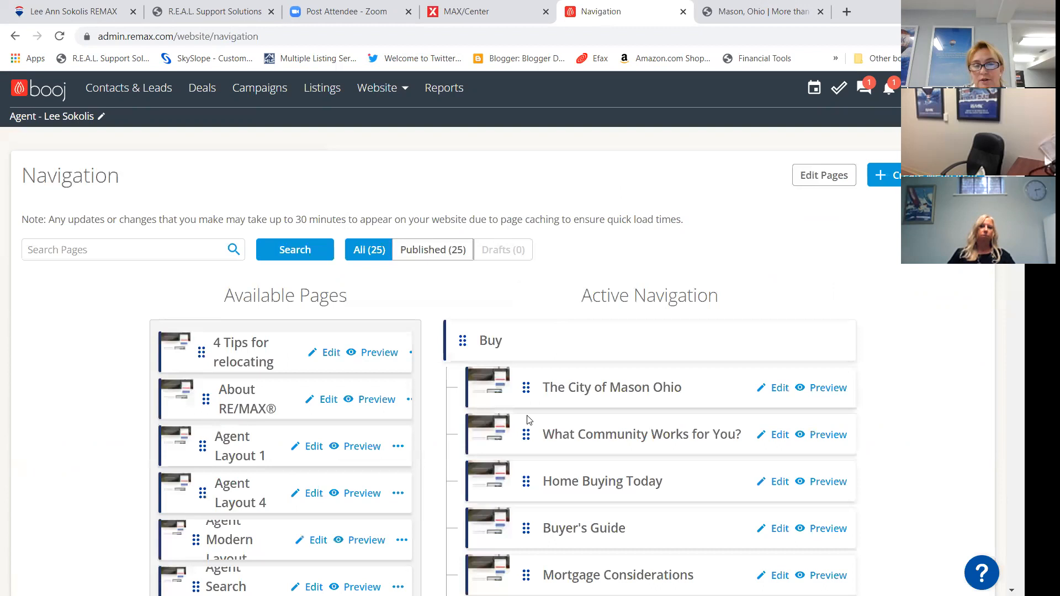
{"action": "scroll", "coordinate": [718, 358], "scroll_direction": "down", "scroll_amount": 1}
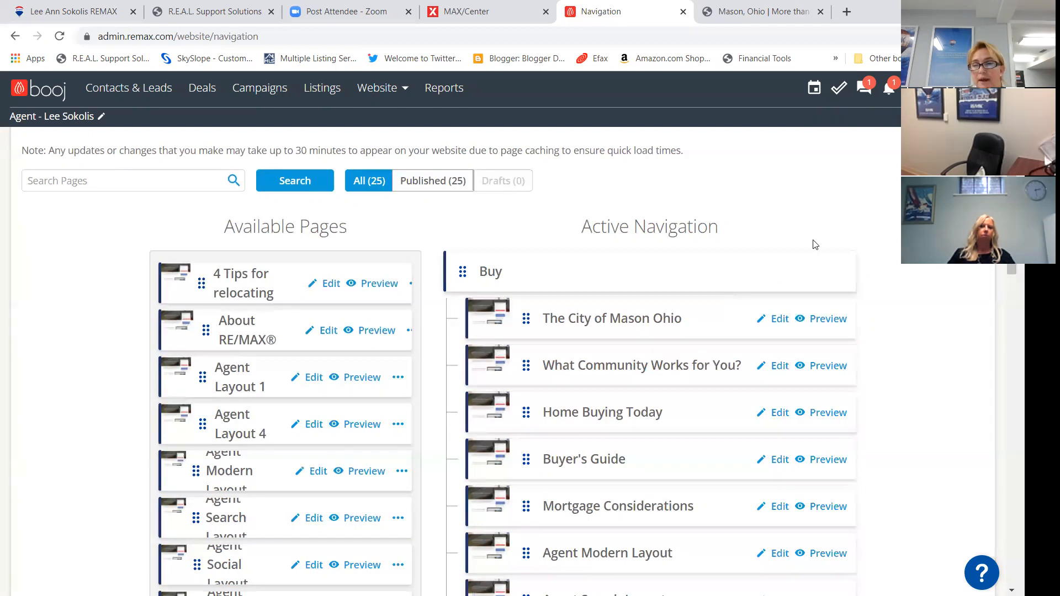
{"action": "left_click", "coordinate": [778, 323]}
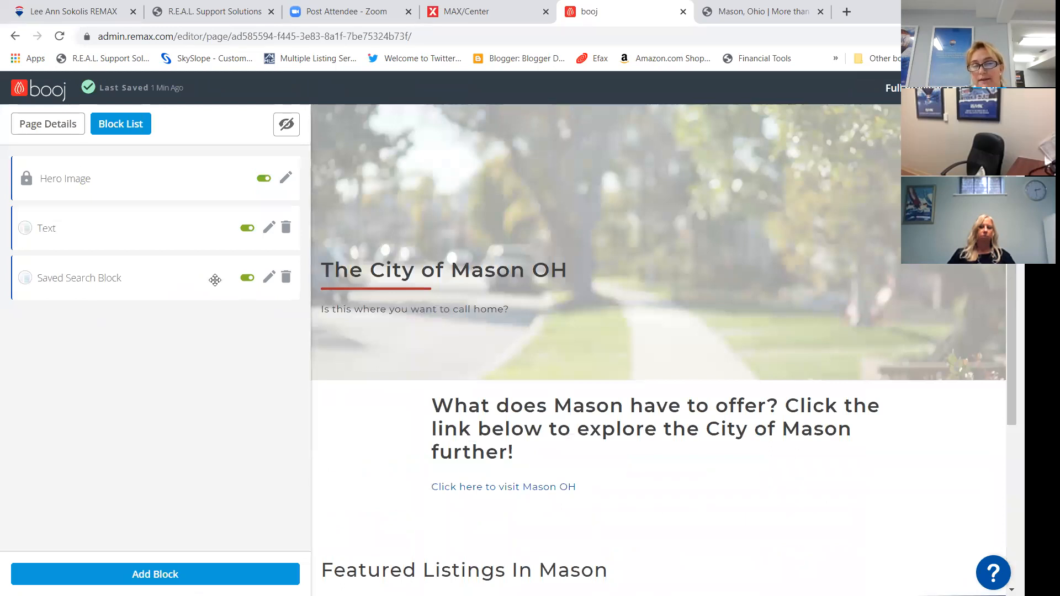
Review the Mason page's text link and featured listings, view the City of Mason website, and return to the page editor.
{"action": "scroll", "coordinate": [582, 394], "scroll_direction": "down", "scroll_amount": 4}
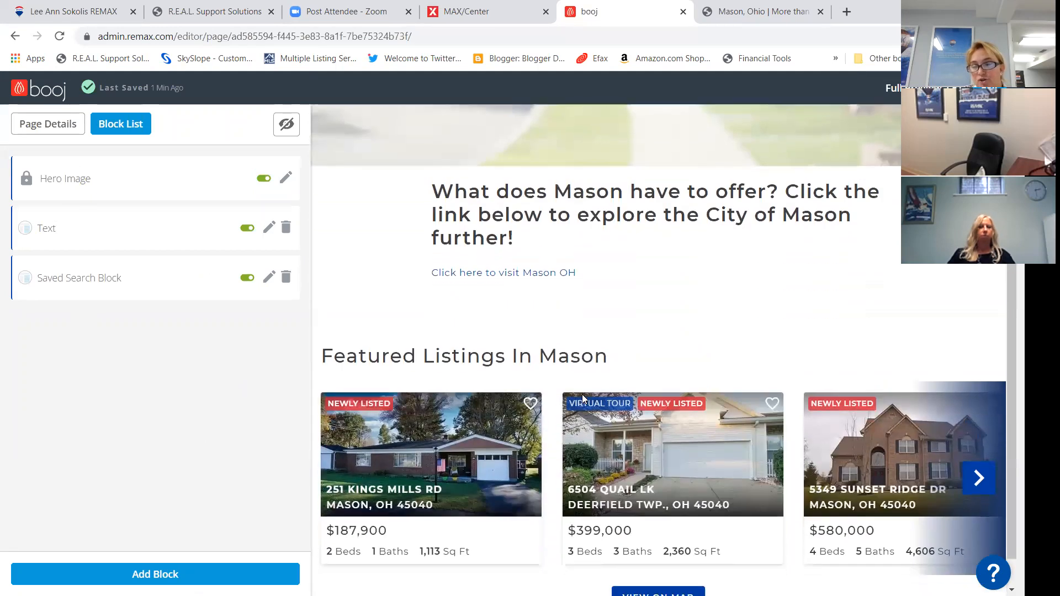
{"action": "scroll", "coordinate": [582, 394], "scroll_direction": "up", "scroll_amount": 3}
{"action": "scroll", "coordinate": [471, 419], "scroll_direction": "down", "scroll_amount": 3}
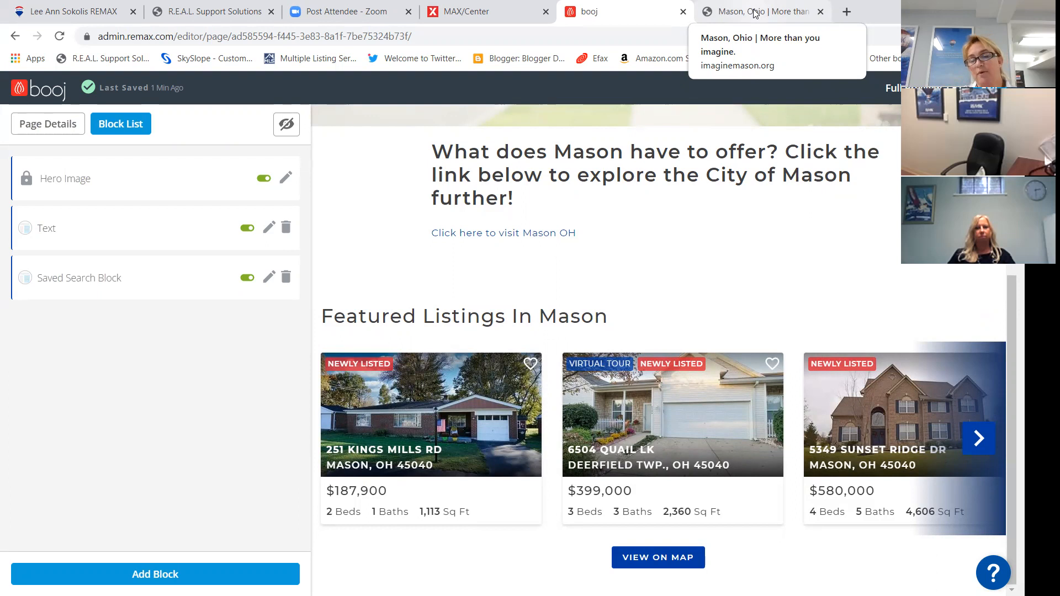
{"action": "left_click", "coordinate": [754, 13]}
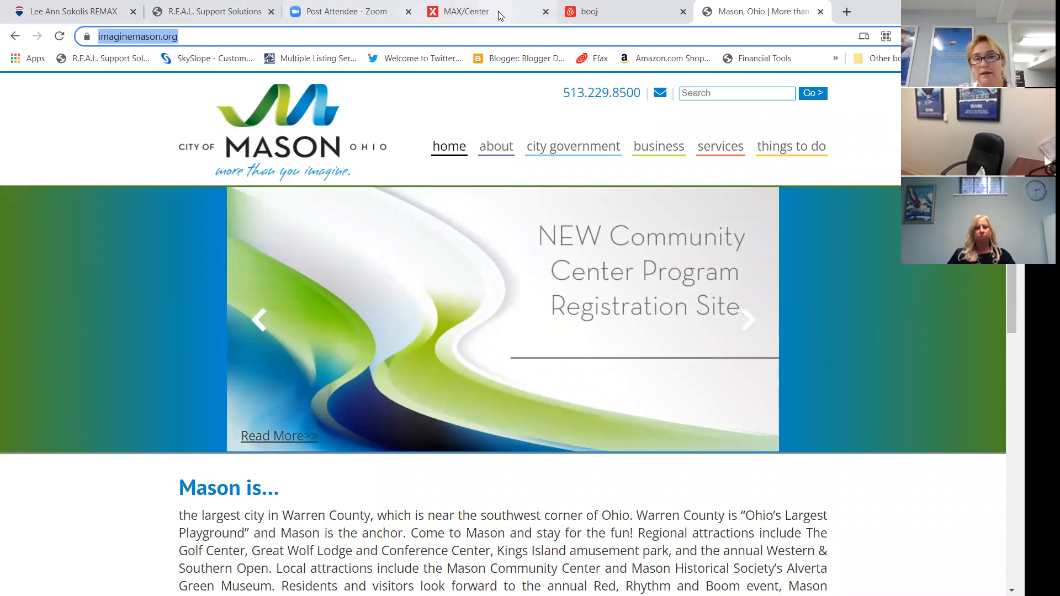
{"action": "left_click", "coordinate": [592, 12]}
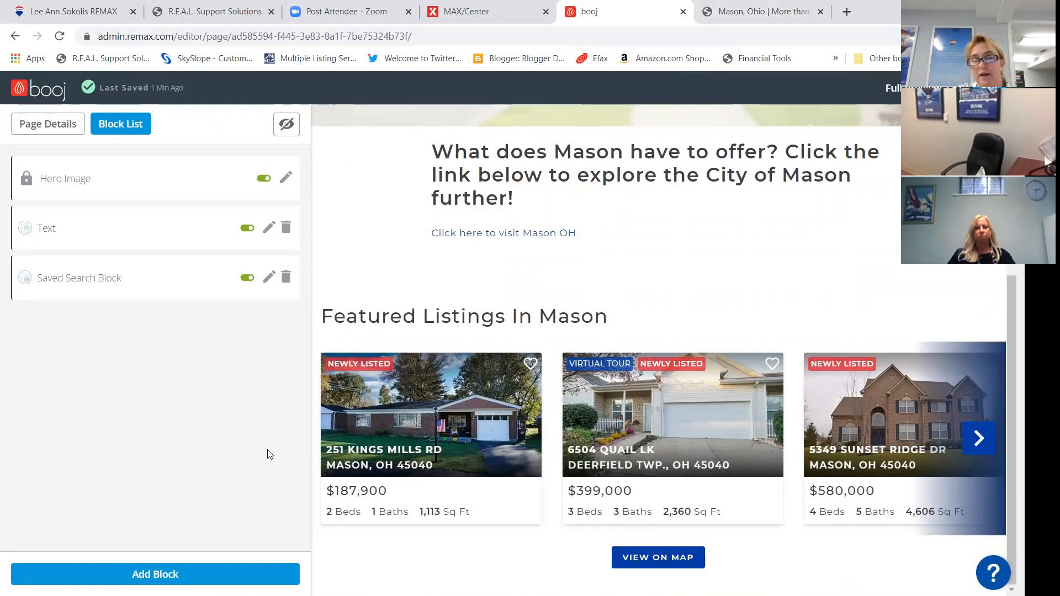